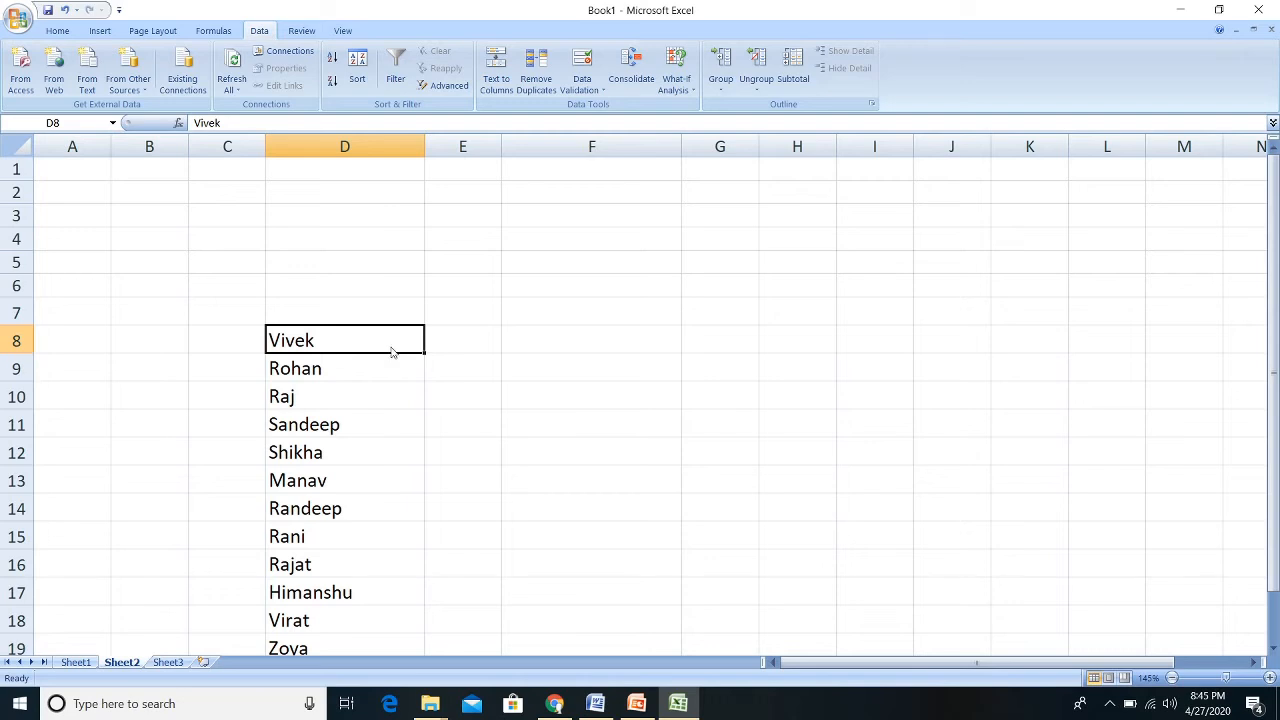
- Enter a new first name in D7, directly above the existing list of names
scroll(343, 340, "down", 2)
scroll(323, 257, "up", 1)
left_click(291, 249)
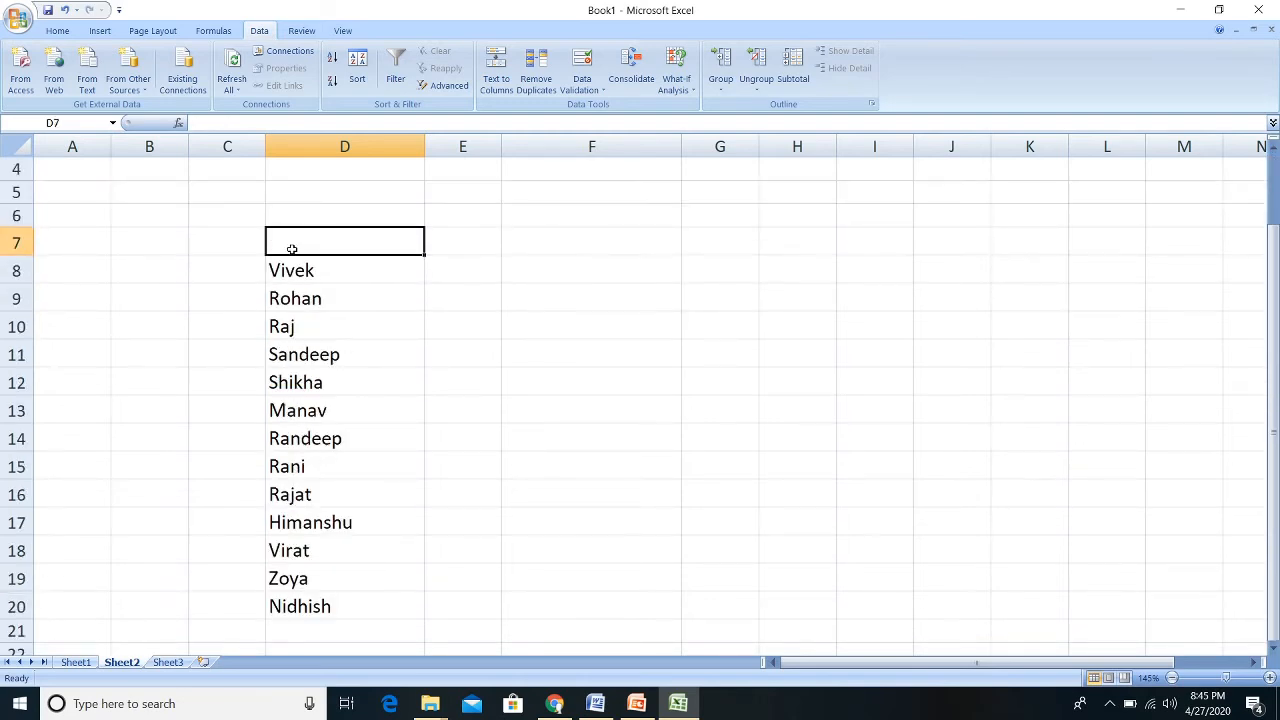
type("Joya")
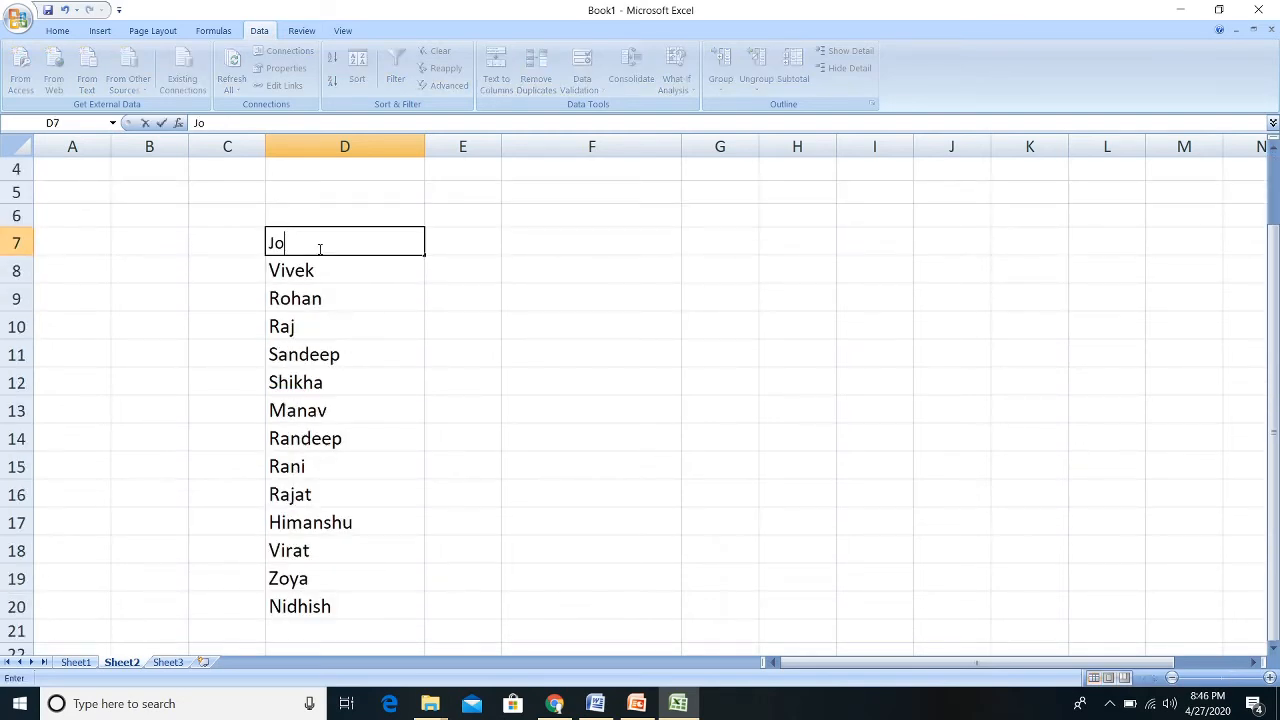
key("BackSpace")
key("BackSpace")
type("yesh")
key("Return")
- Add another first name in D21, directly below the last name in the list
scroll(423, 386, "down", 2)
left_click(317, 476)
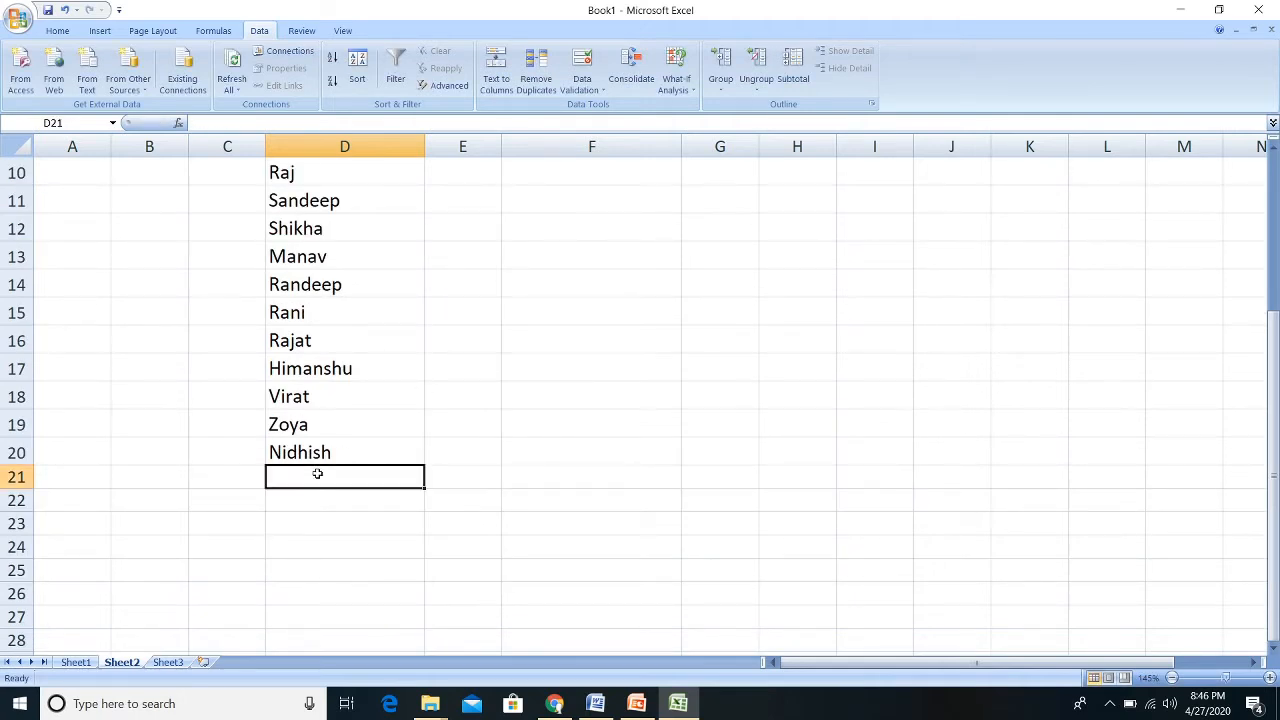
type("Kunal")
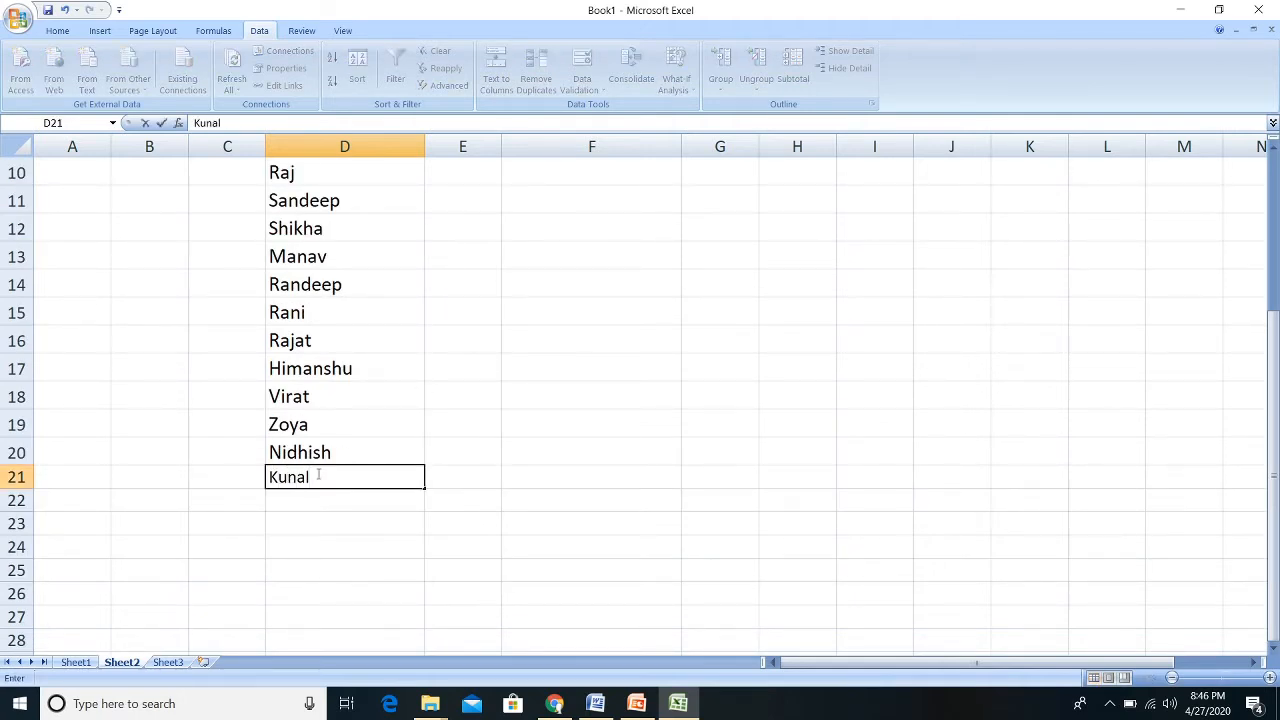
key("Return")
- Move the whole name list from D7:D21 up so that it starts in D3
scroll(380, 462, "up", 2)
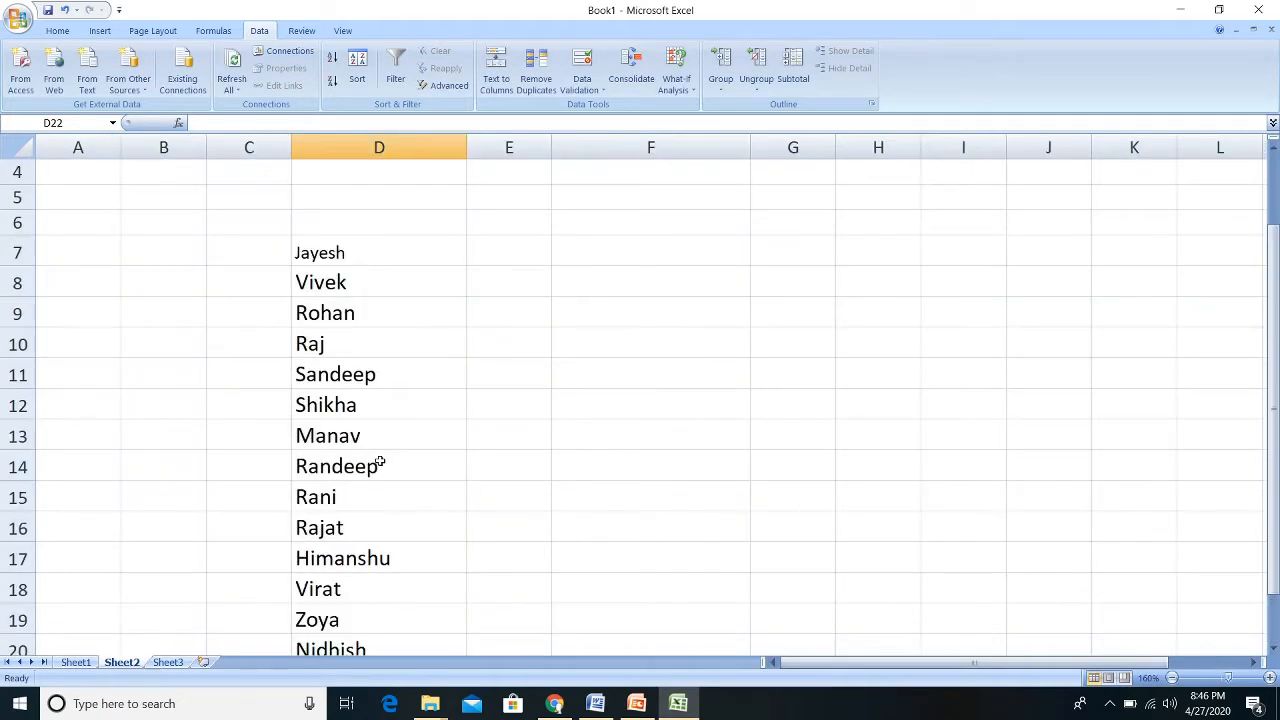
left_click(328, 253)
scroll(340, 316, "down", 4)
left_click(352, 333, "shift")
key("ctrl+c")
scroll(381, 371, "up", 5)
left_click(326, 204)
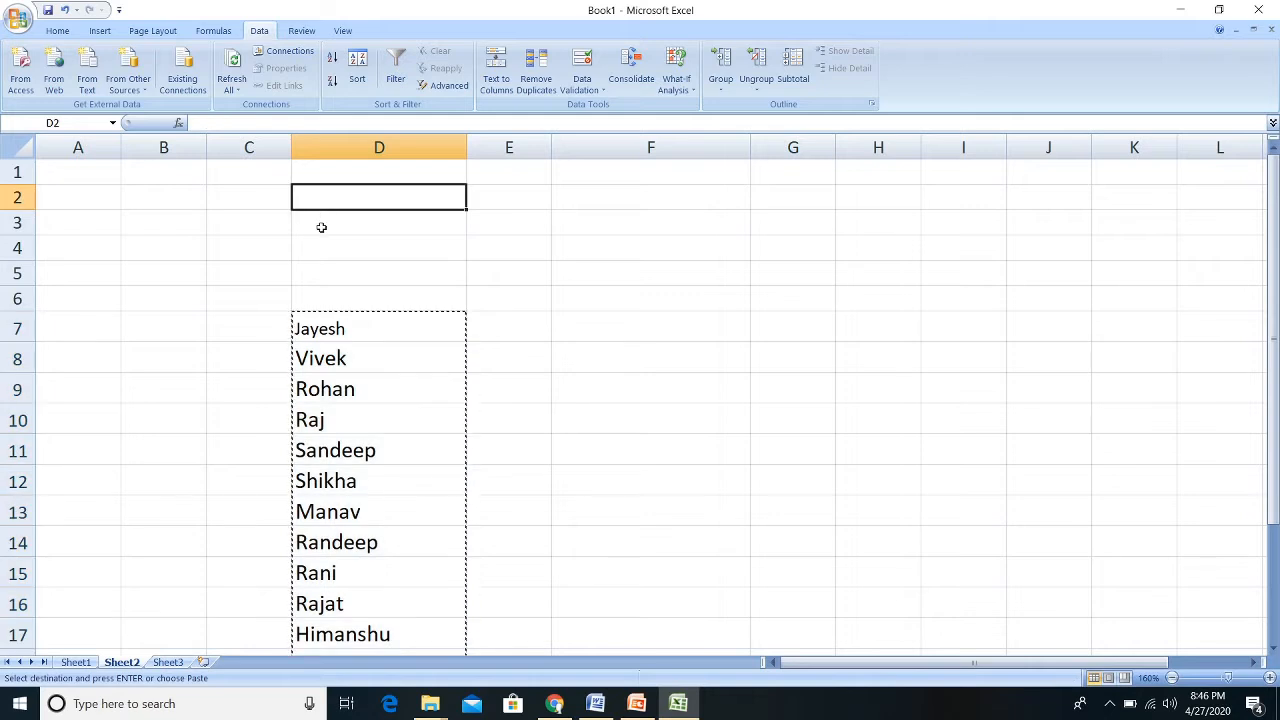
left_click(320, 226)
key("Return")
left_click(560, 311)
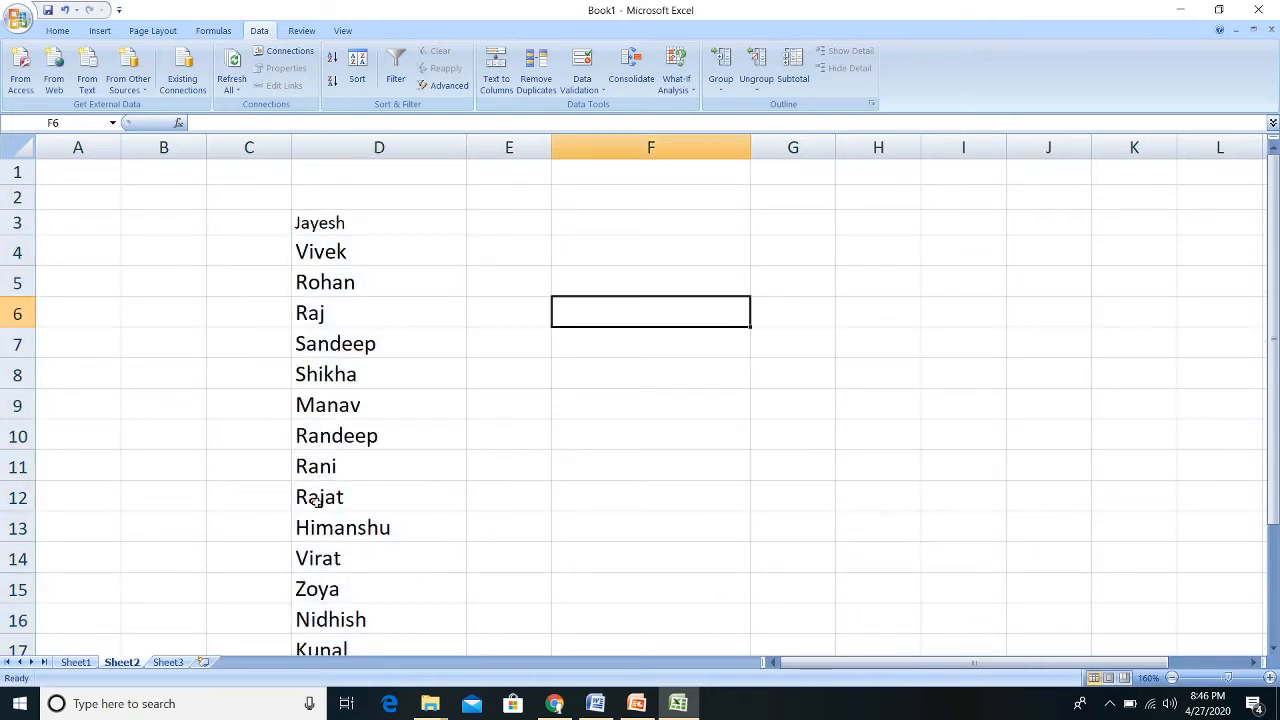
scroll(390, 498, "down", 2)
scroll(390, 480, "up", 2)
scroll(380, 345, "down", 1)
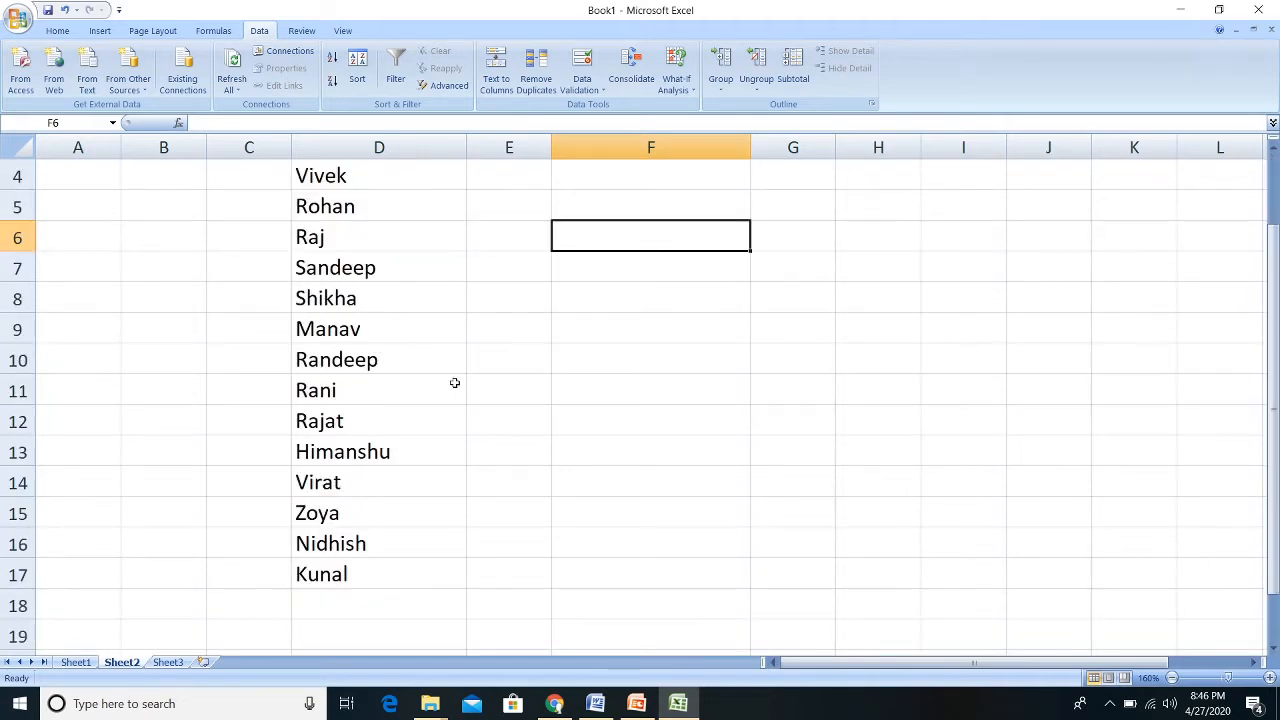
scroll(450, 380, "up", 1)
scroll(358, 330, "up", 1)
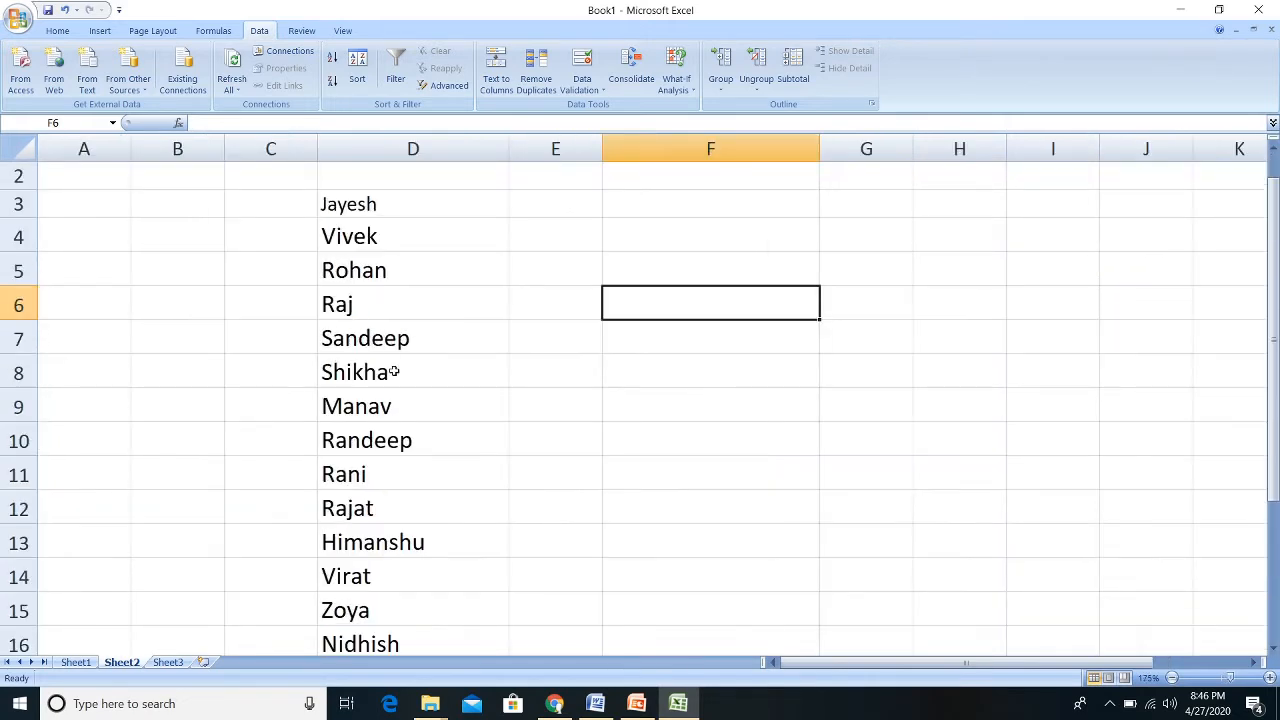
left_click(377, 208)
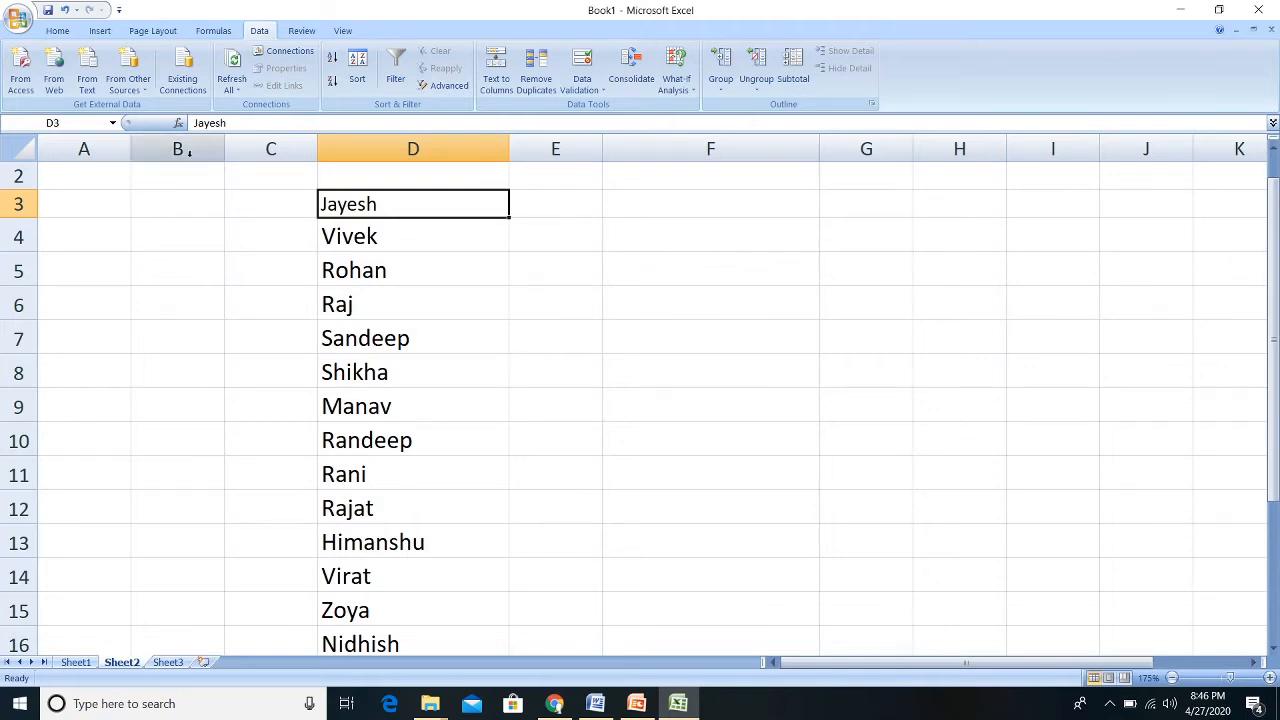
scroll(460, 280, "down", 2)
scroll(434, 345, "up", 2)
scroll(432, 347, "down", 2)
scroll(434, 346, "up", 2)
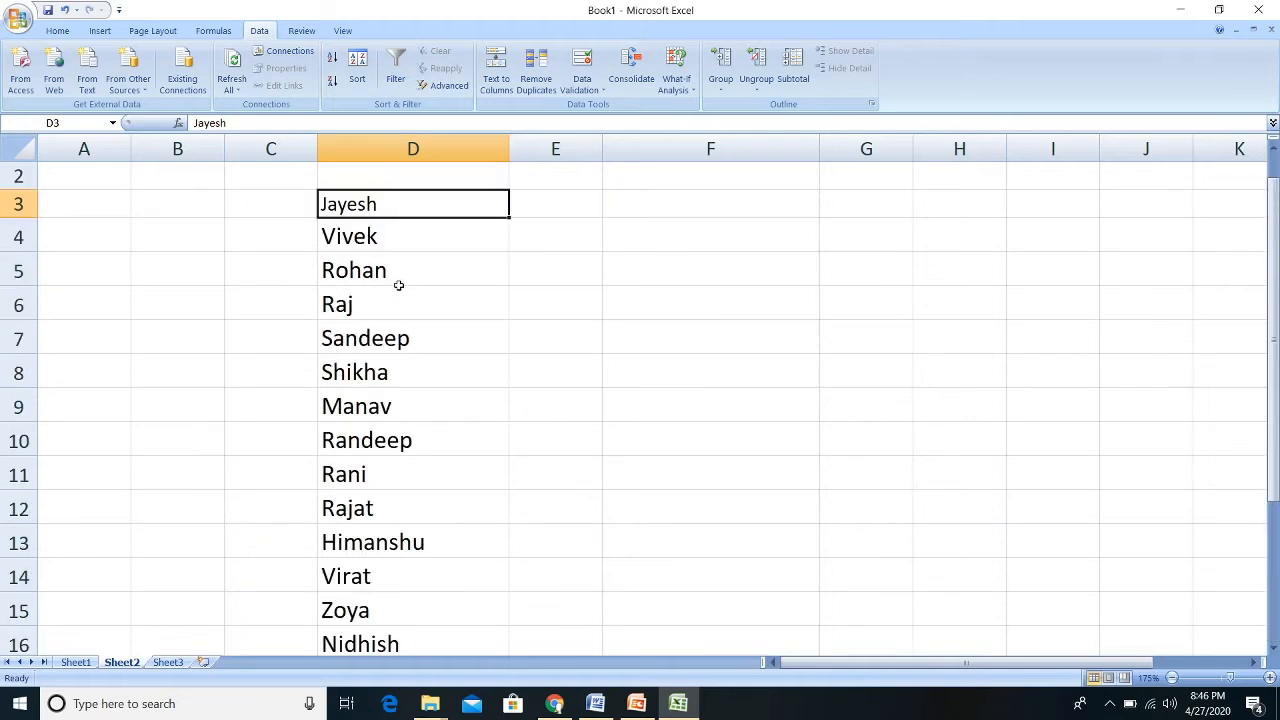
scroll(398, 280, "down", 3)
left_click(372, 390, "shift")
scroll(400, 410, "up", 3)
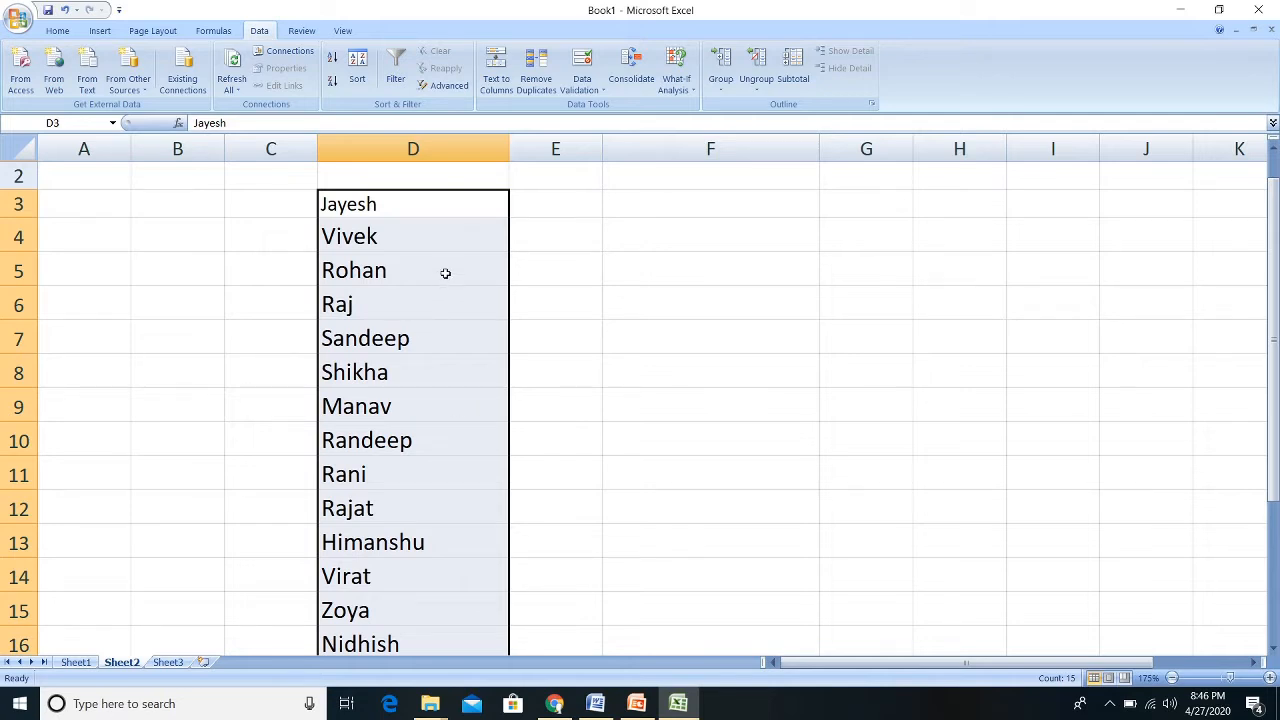
left_click(560, 247)
- Select the names in D3:D17 and set up a sort with Column D as the sort key
left_click(362, 205)
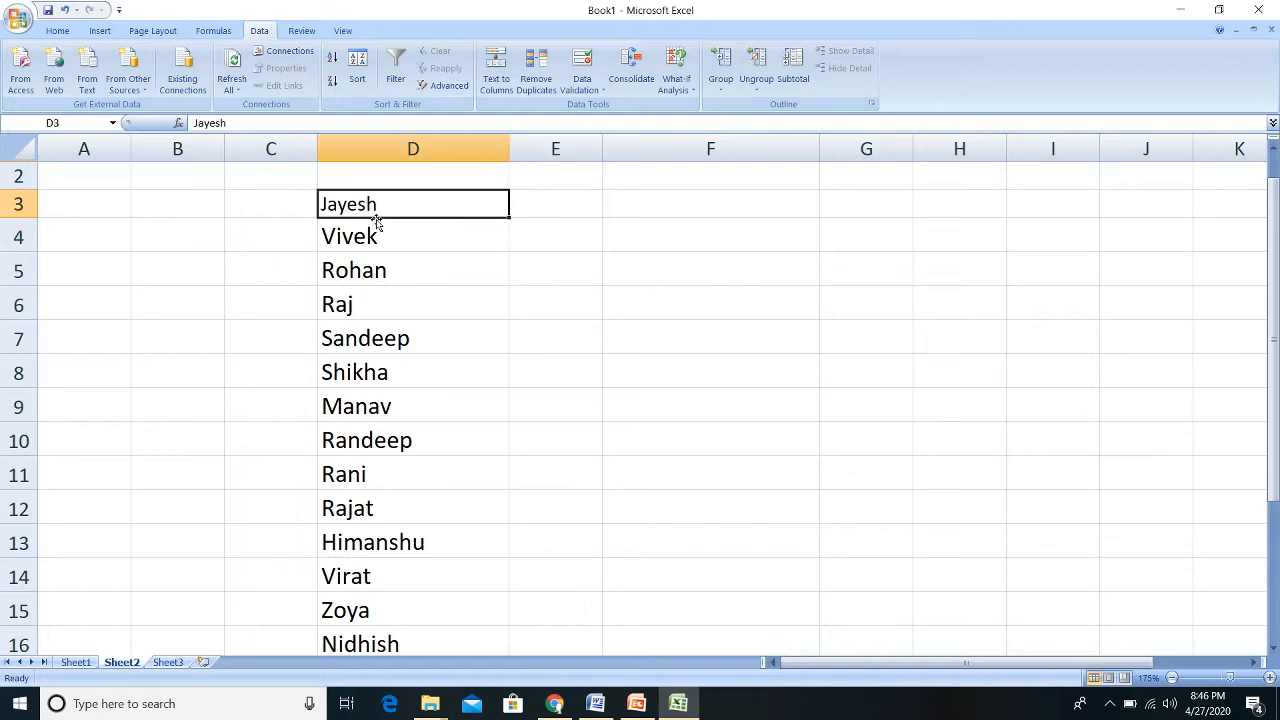
scroll(412, 411, "down", 2)
left_click(381, 486)
scroll(372, 352, "up", 3)
left_click(389, 233)
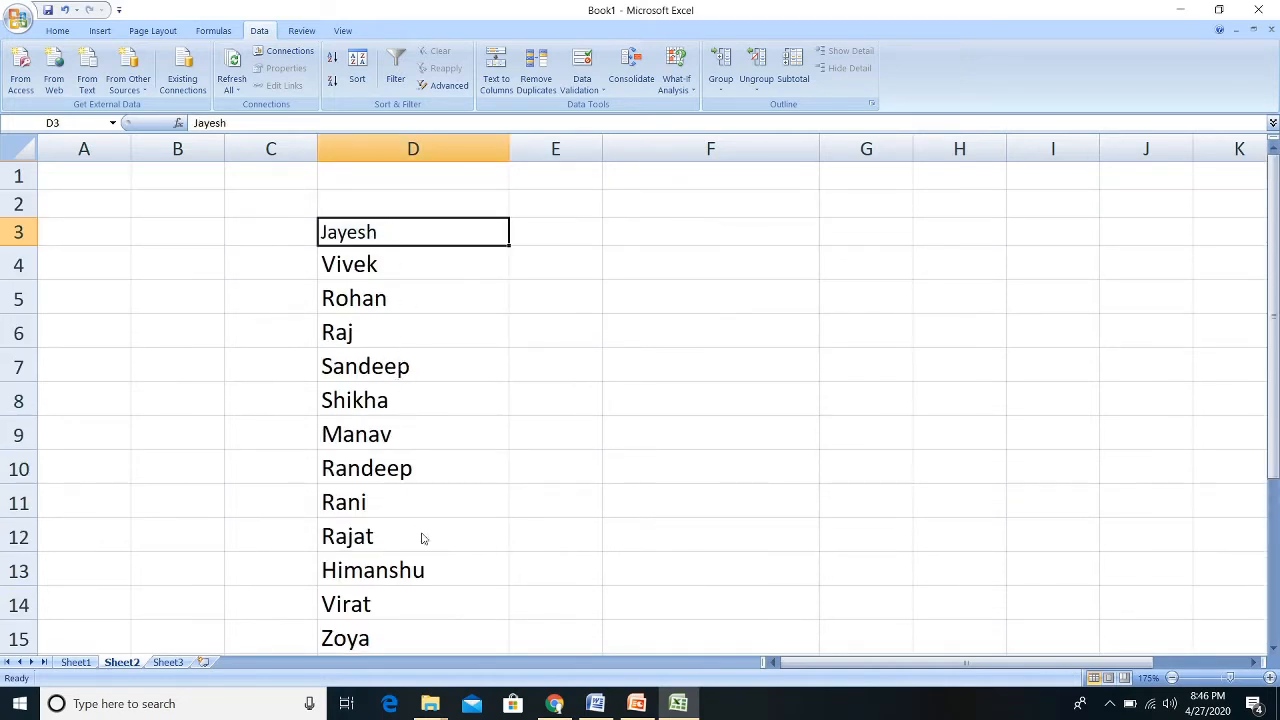
scroll(419, 535, "down", 1)
left_click(385, 625, "shift")
scroll(434, 563, "down", 2)
scroll(440, 566, "up", 2)
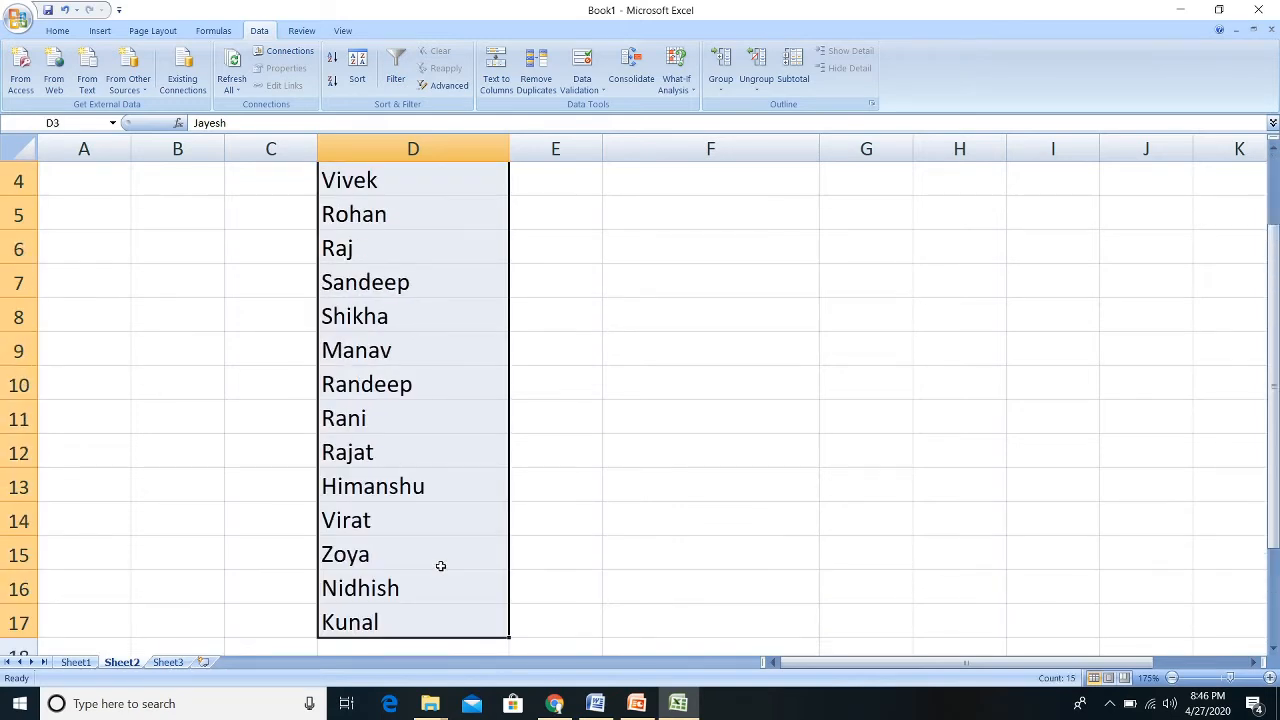
scroll(440, 566, "up", 1)
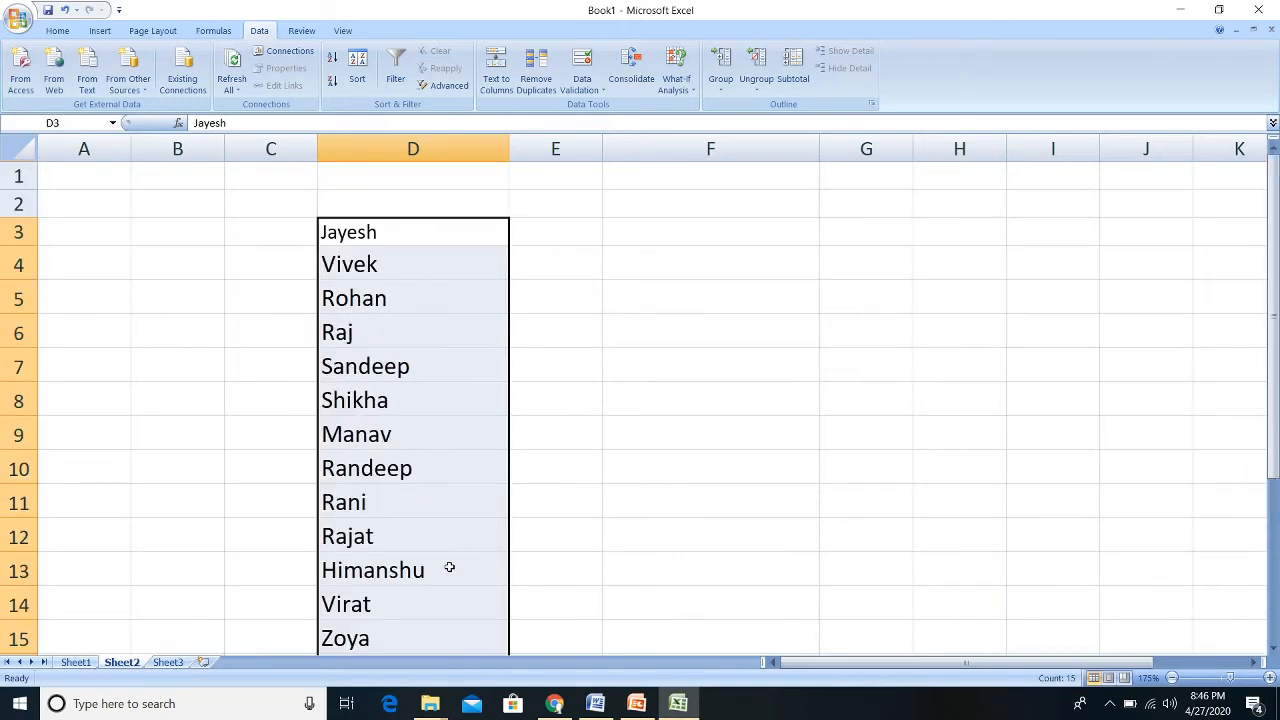
left_click(362, 66)
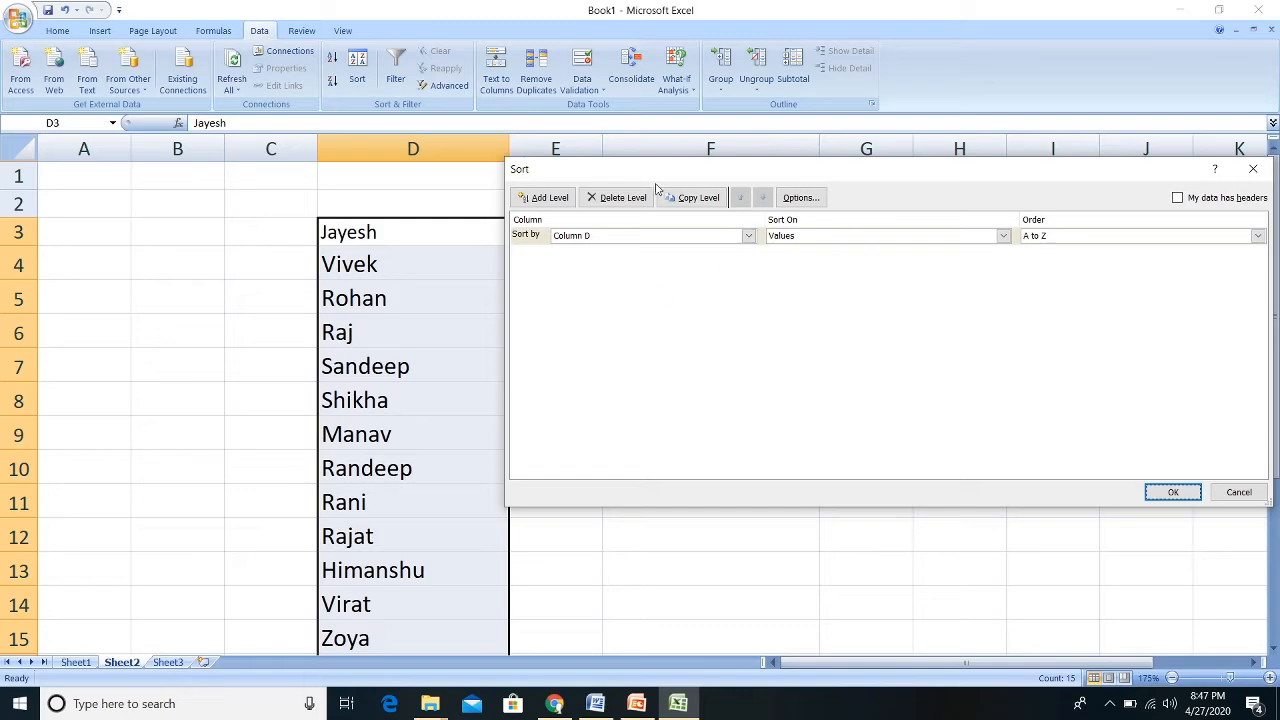
mouse_move(634, 175)
left_mouse_down()
mouse_move(628, 160)
mouse_move(694, 177)
mouse_move(634, 189)
left_mouse_up()
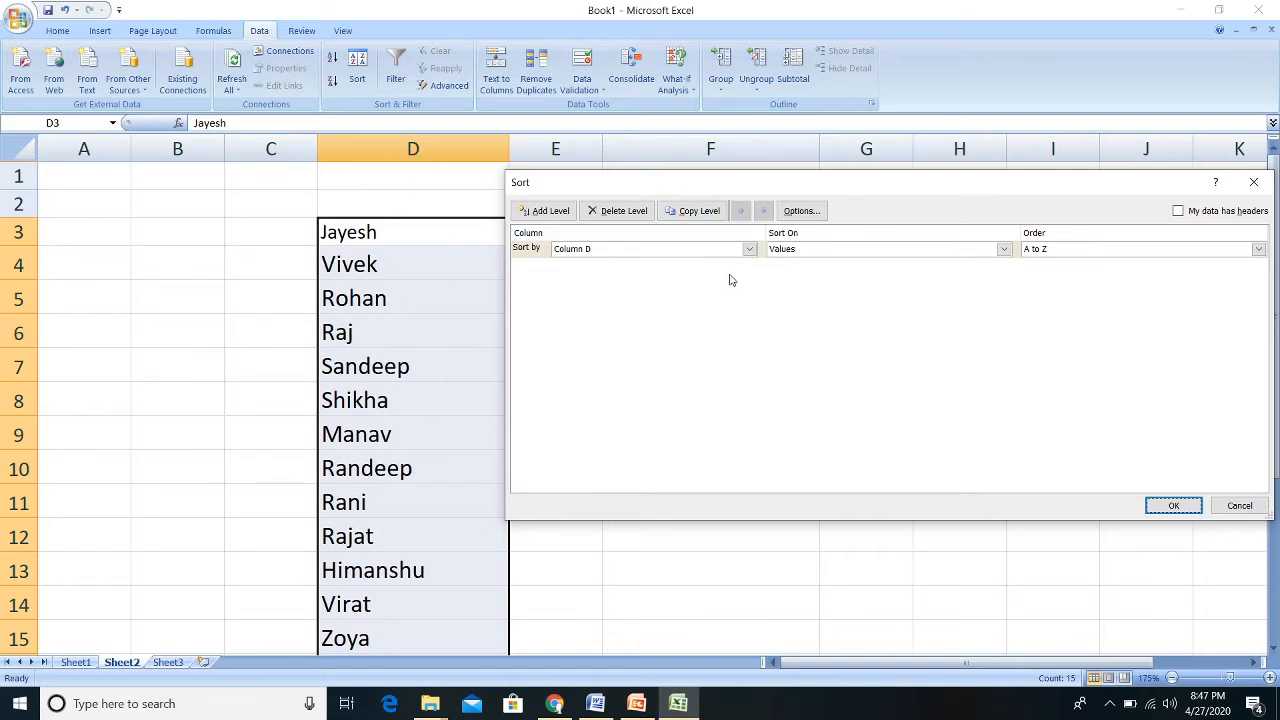
left_click(749, 249)
left_click(590, 265)
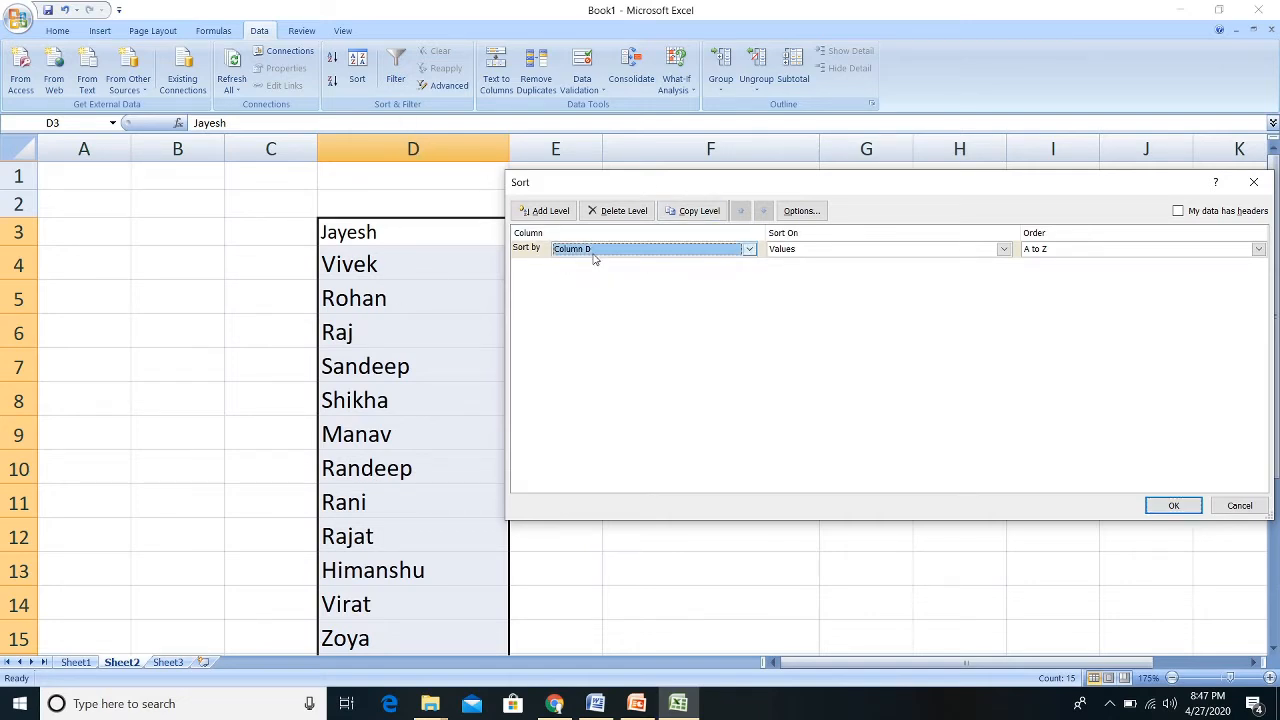
- Sort the selected names on values in A to Z order
left_click(1079, 249)
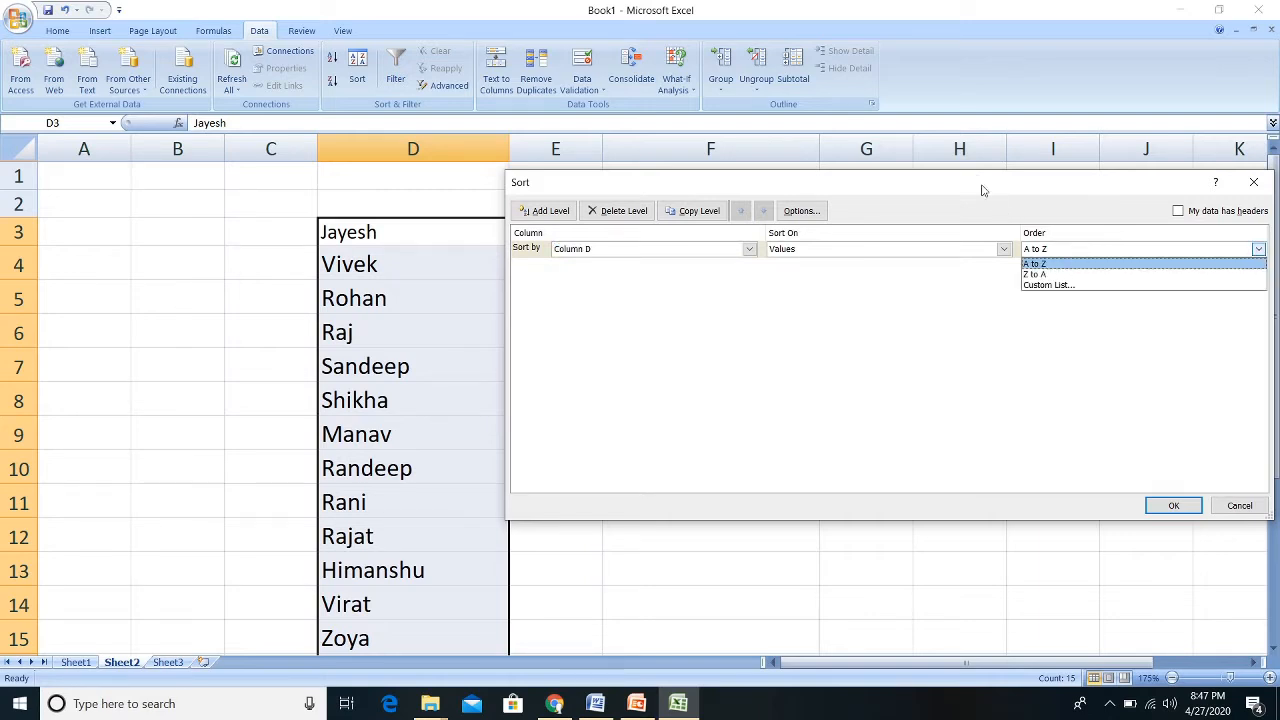
left_click(561, 189)
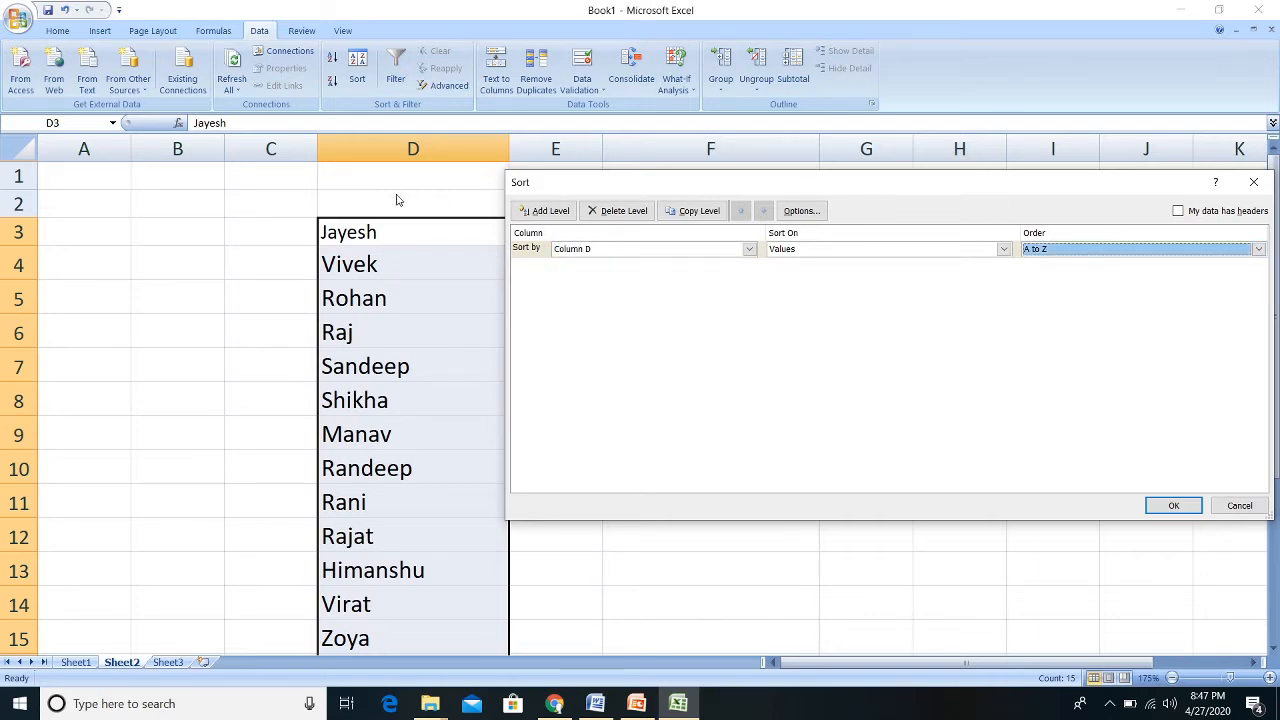
left_click(1059, 250)
left_click(1043, 274)
left_click(1043, 254)
left_click(1038, 263)
left_click(1073, 252)
left_click(1060, 272)
left_click(1080, 252)
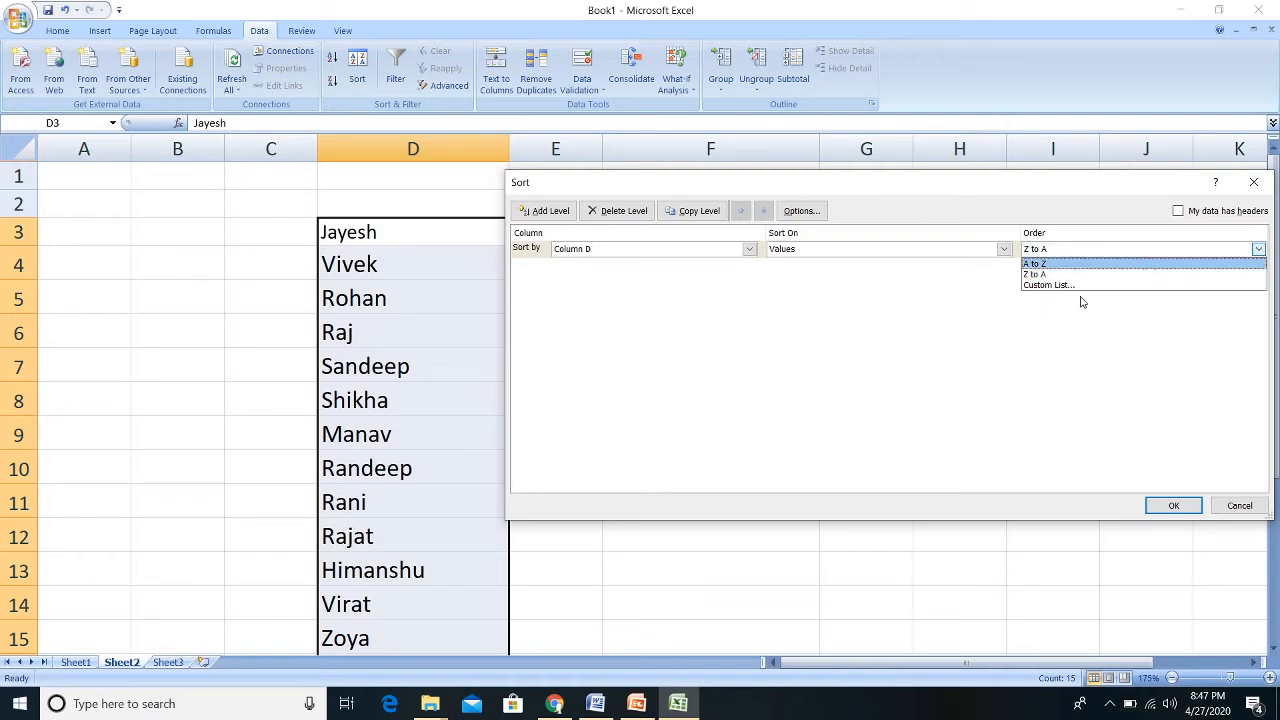
left_click(1081, 264)
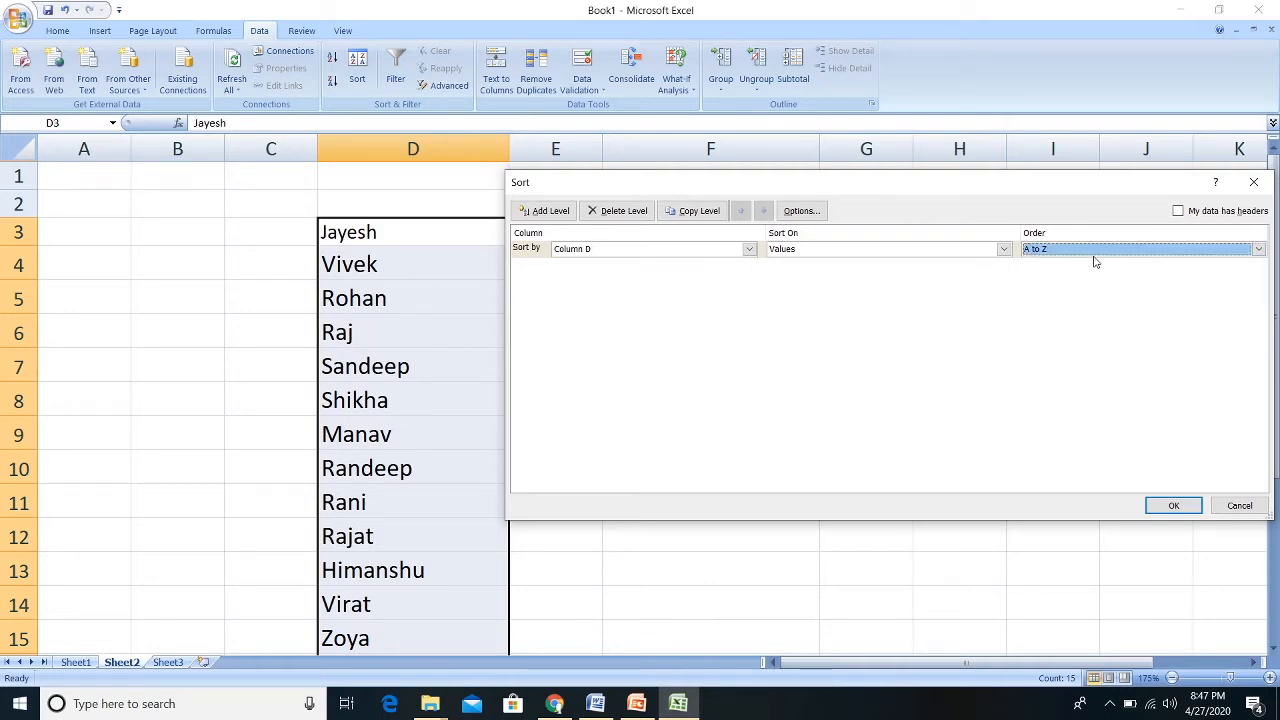
left_click(1170, 507)
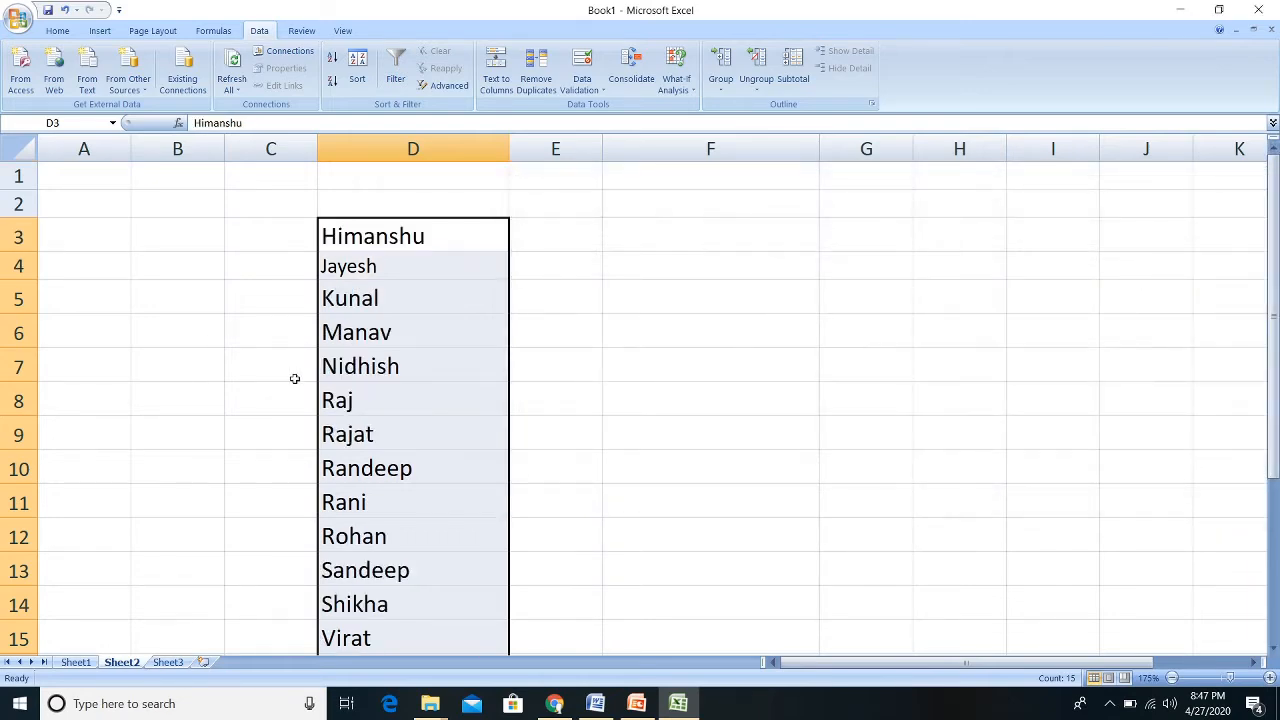
- Check the sorted name list down to its end and undo the A to Z sort
scroll(360, 377, "down", 3)
scroll(406, 421, "up", 2)
scroll(406, 421, "up", 1)
key("ctrl+z")
- Add two more first names below the list, in D18 and D19
scroll(466, 317, "down", 1)
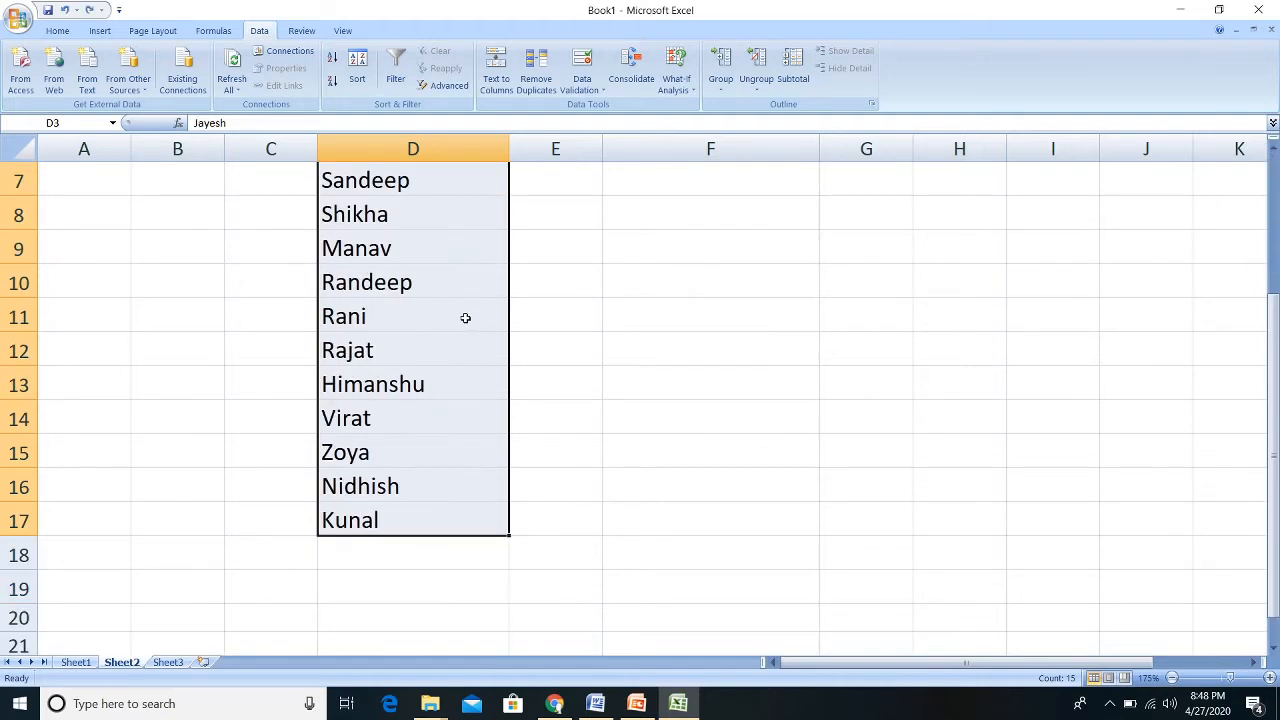
left_click(380, 543)
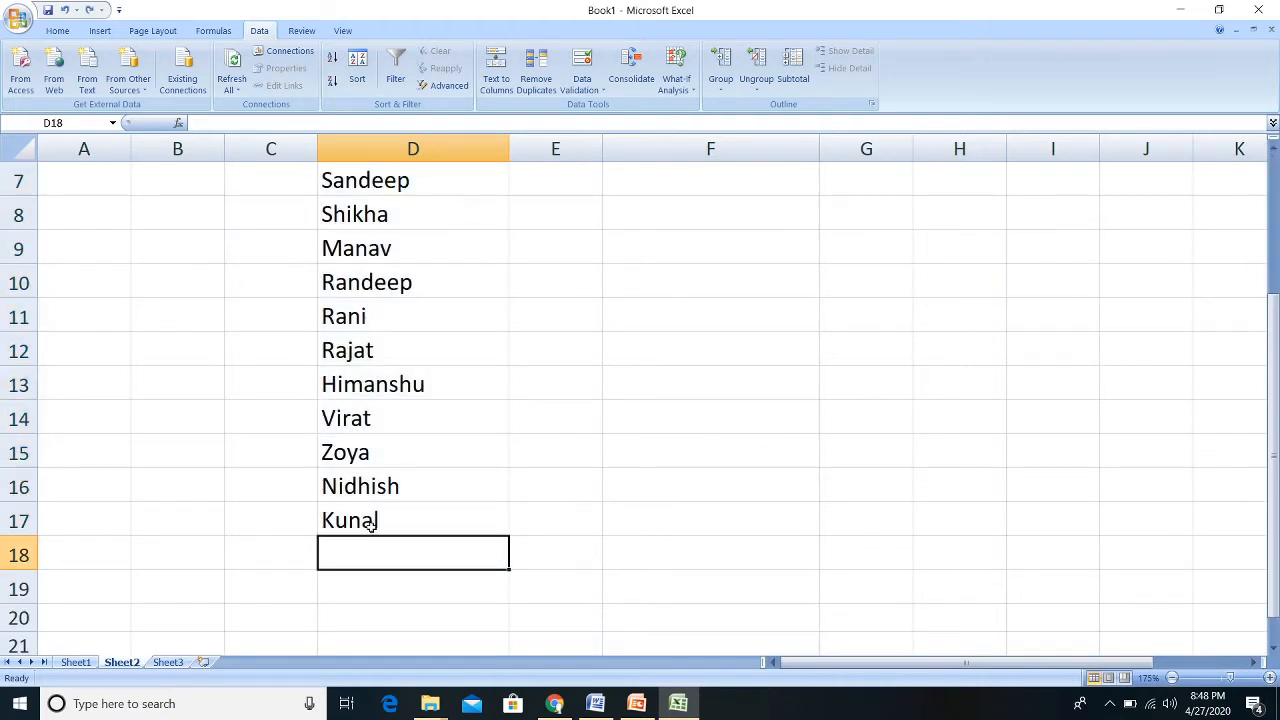
type("Aayush")
key("Return")
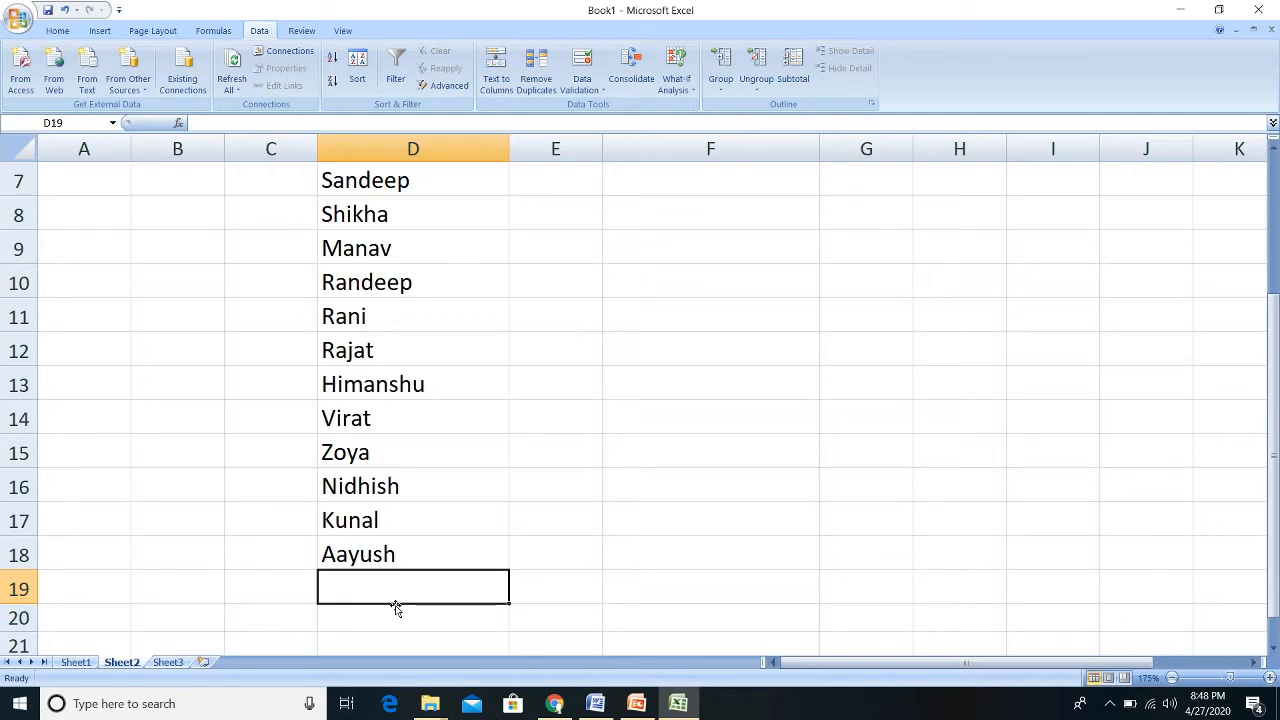
type("Durgesh")
left_click(528, 376)
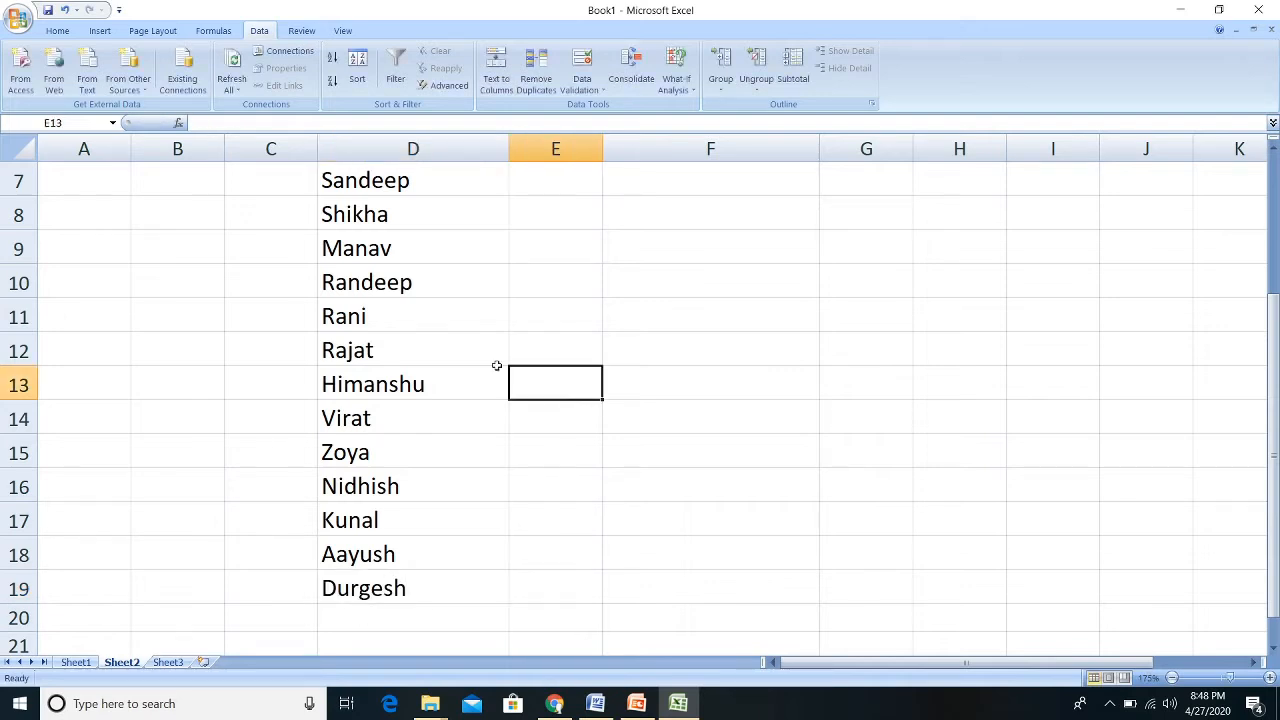
- Sort the names in D3:D19 by Column D on values, in A to Z order
scroll(478, 360, "up", 2)
left_click(358, 229)
scroll(389, 345, "down", 3)
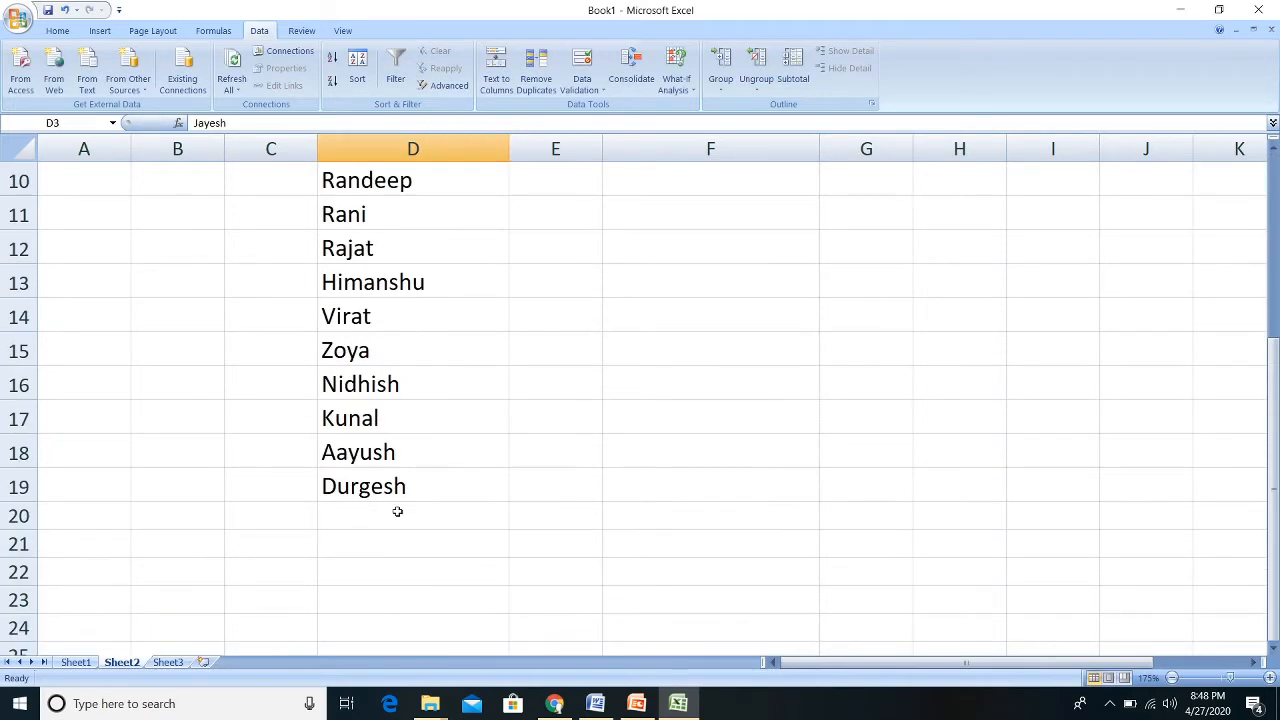
left_click(393, 487, "shift")
scroll(430, 458, "up", 3)
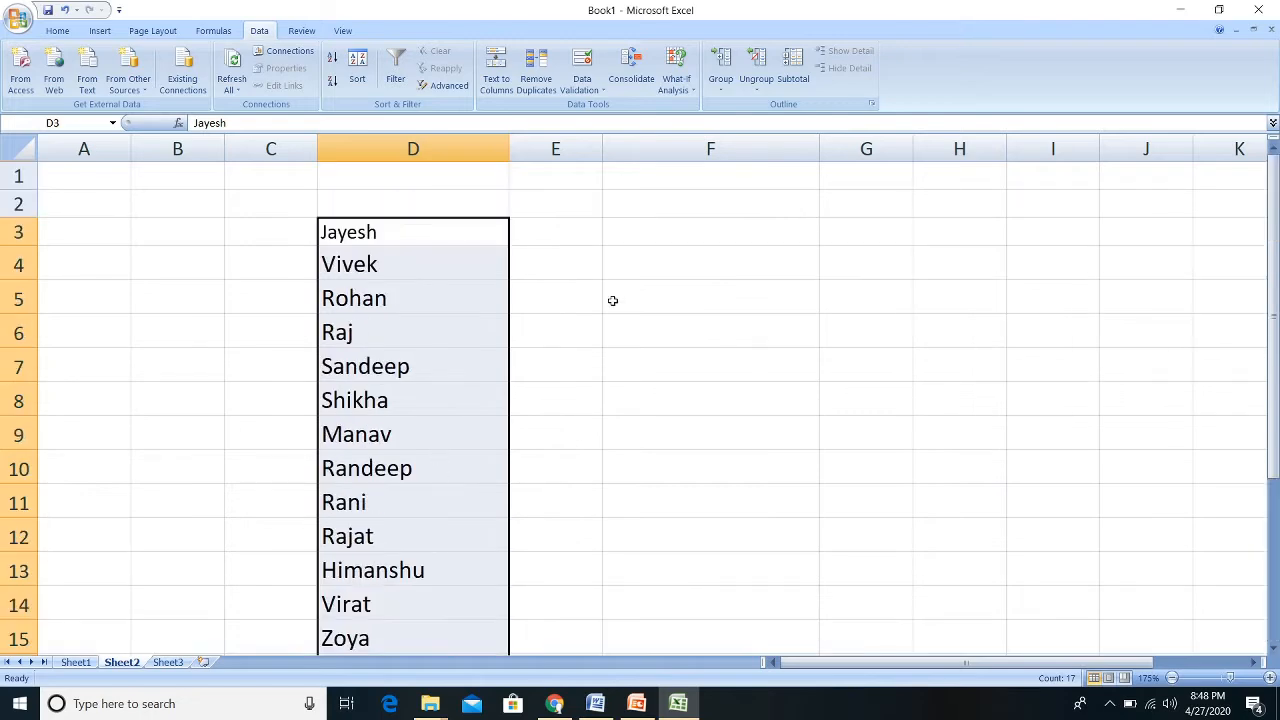
left_click(360, 78)
left_click_drag(495, 138, 654, 212)
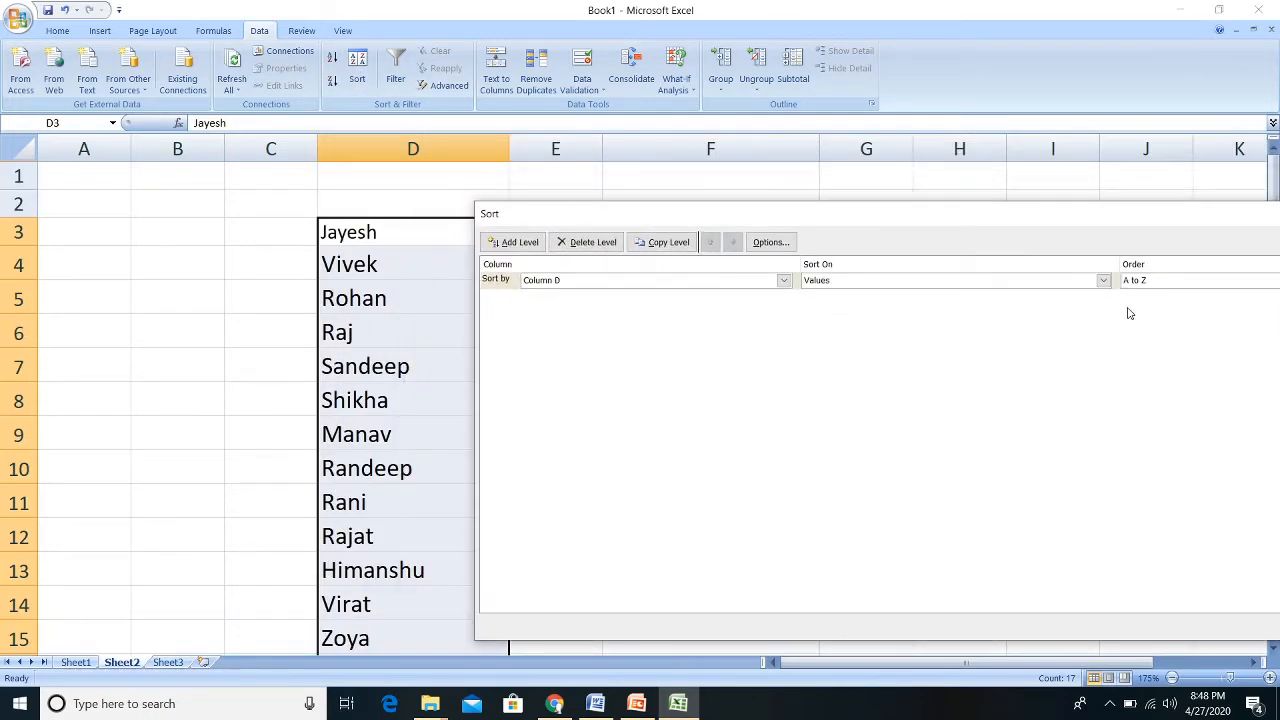
left_click_drag(1205, 216, 935, 175)
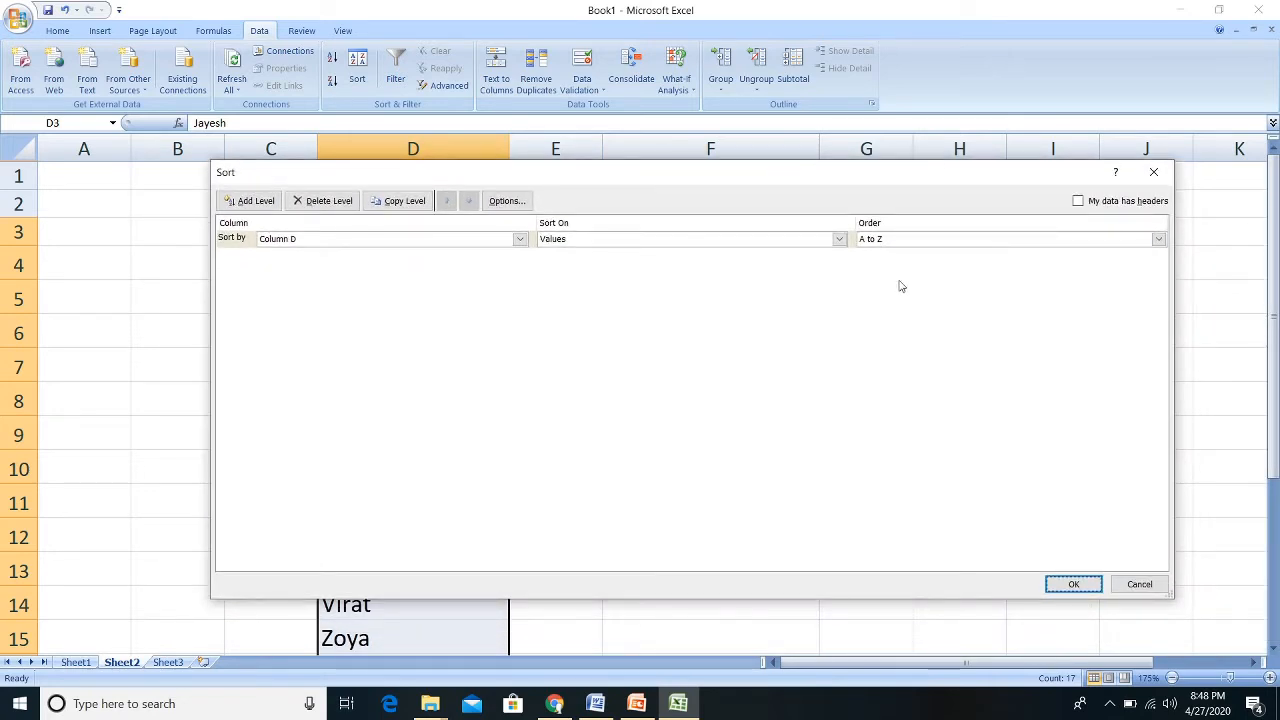
left_click(1070, 583)
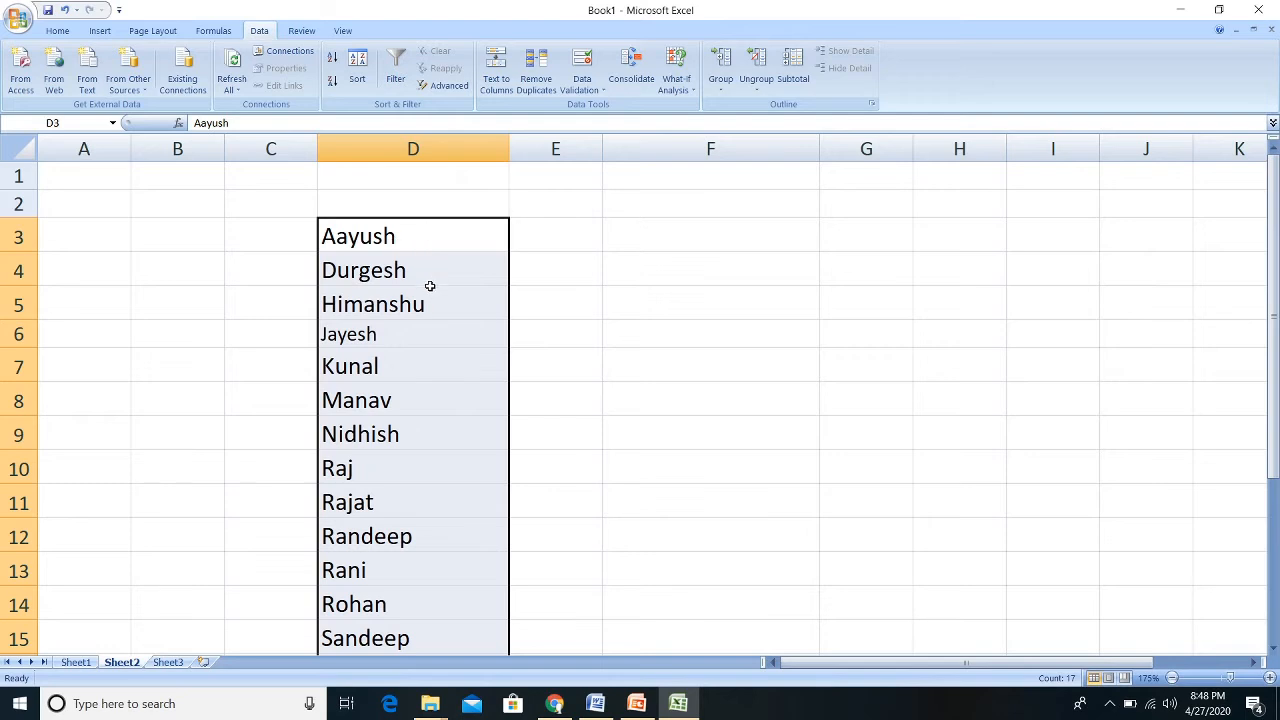
scroll(436, 394, "down", 2)
scroll(436, 440, "up", 2)
left_click(396, 74)
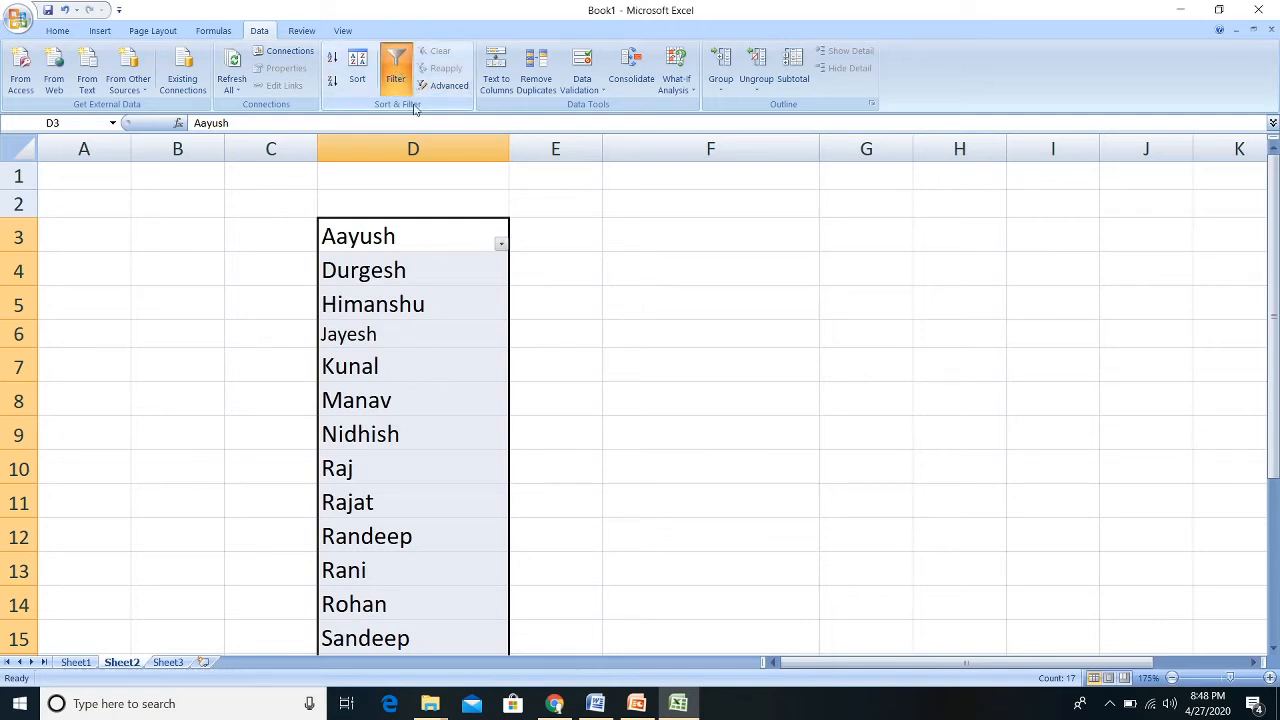
left_click(396, 90)
- Sort the selected names by Column D on values, in Z to A order
left_click(357, 72)
left_click(946, 186)
left_click(955, 208)
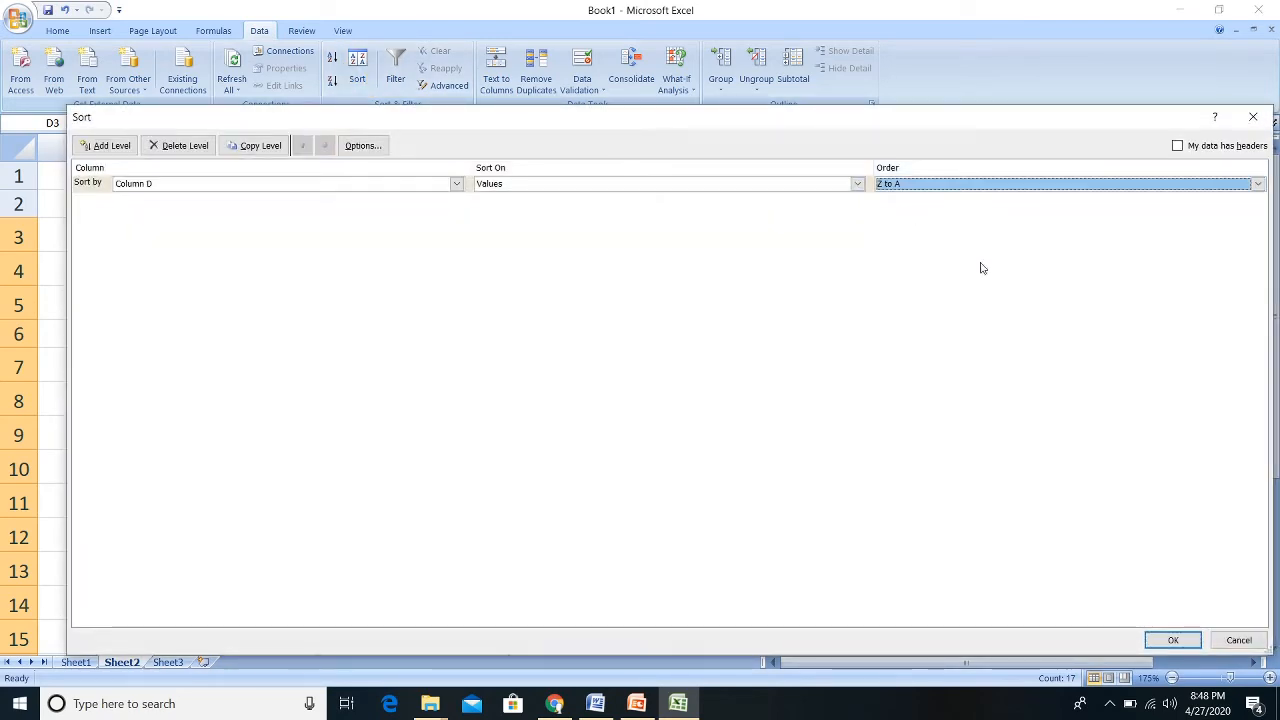
left_click(1173, 640)
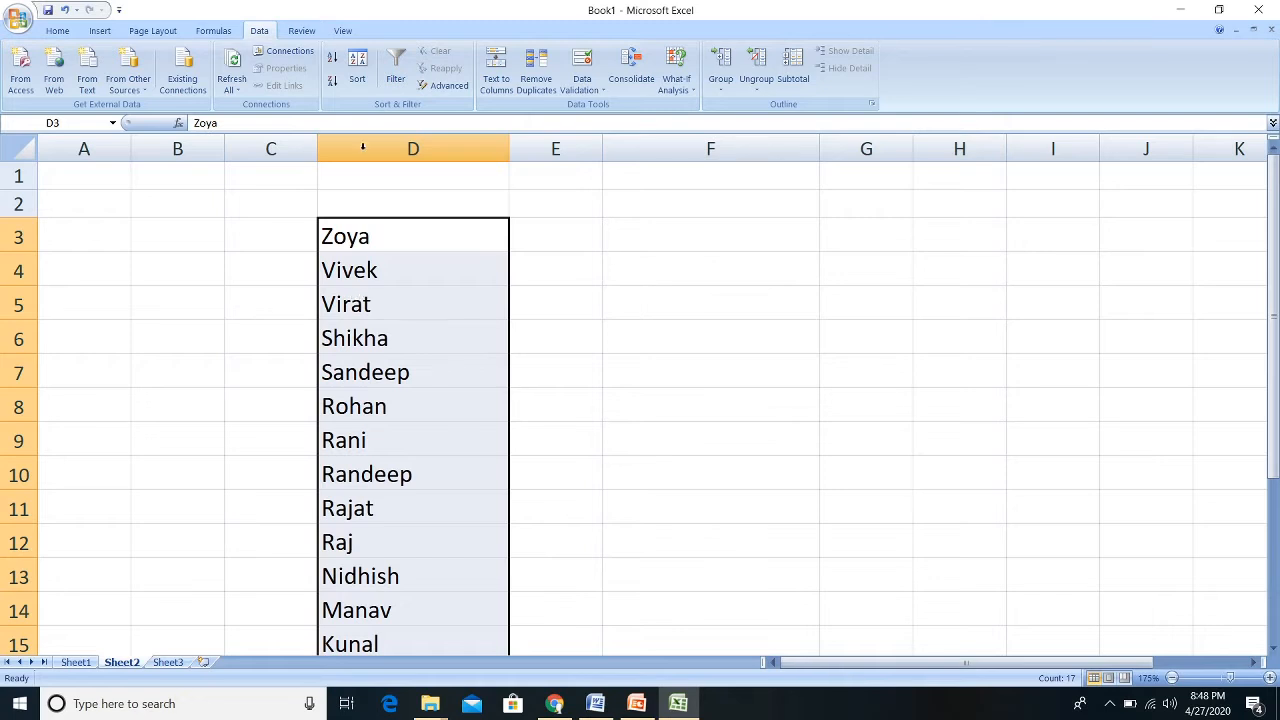
- Quick-sort the selected names A to Z, reverse them to Z to A, and return them to A to Z order
left_click(334, 60)
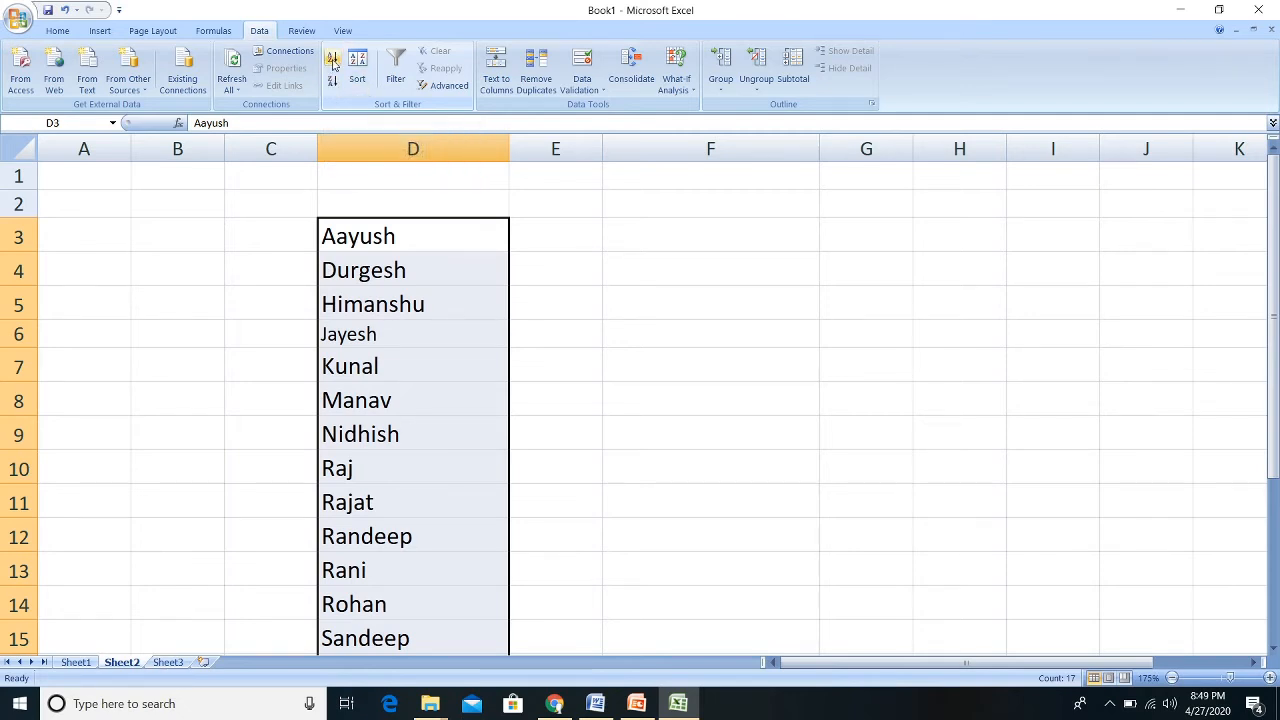
left_click(336, 82)
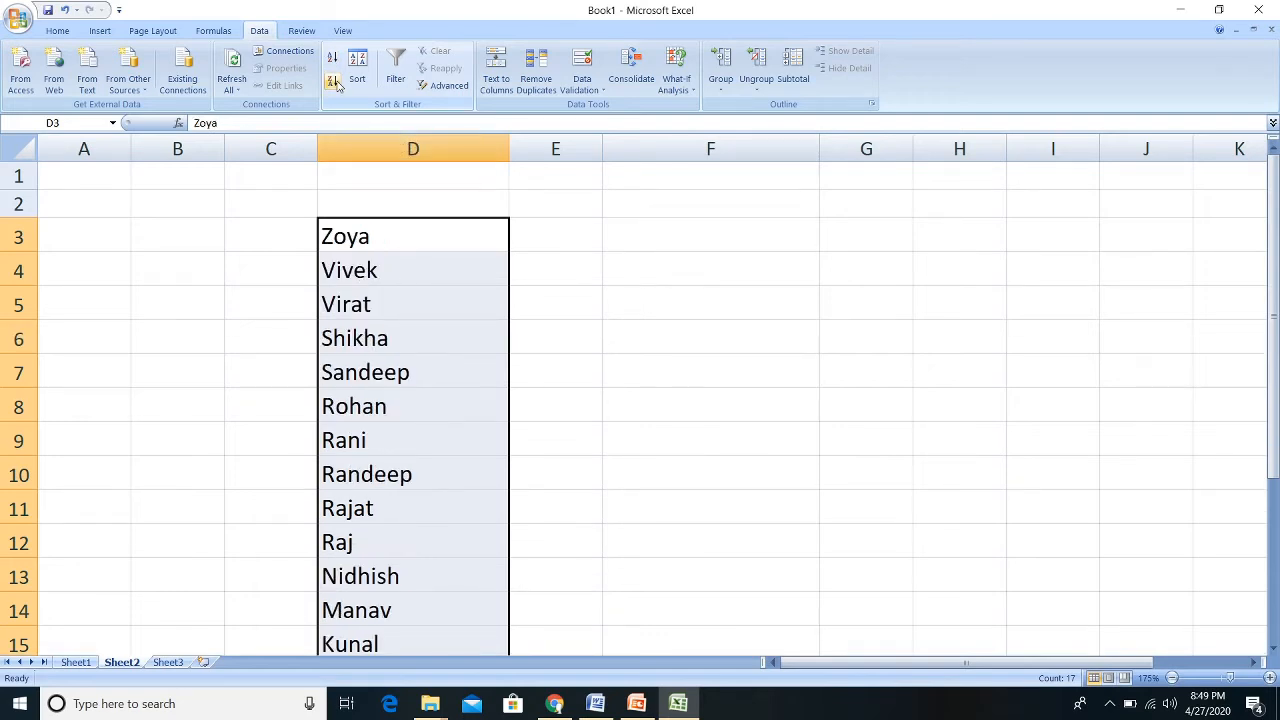
left_click(334, 60)
- Enter the numbers 25, 12, 32, 42 and 65 in cells F3 to F7
left_click(774, 212)
left_click(740, 234)
type("25")
key("Return")
type("12")
key("Return")
type("32")
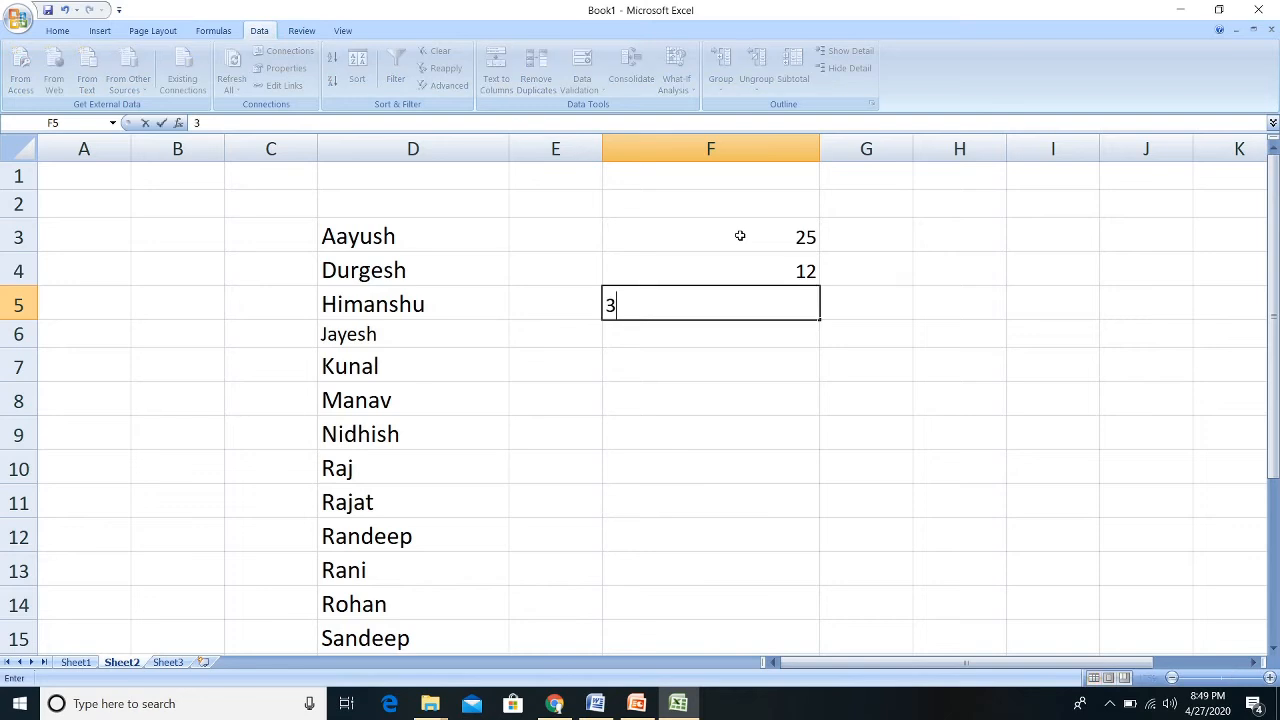
key("Return")
type("42")
key("Return")
type("65")
key("Return")
- Continue the number list in F8 to F13 with 42, 2, 14, 85, 35 and 25
type("42")
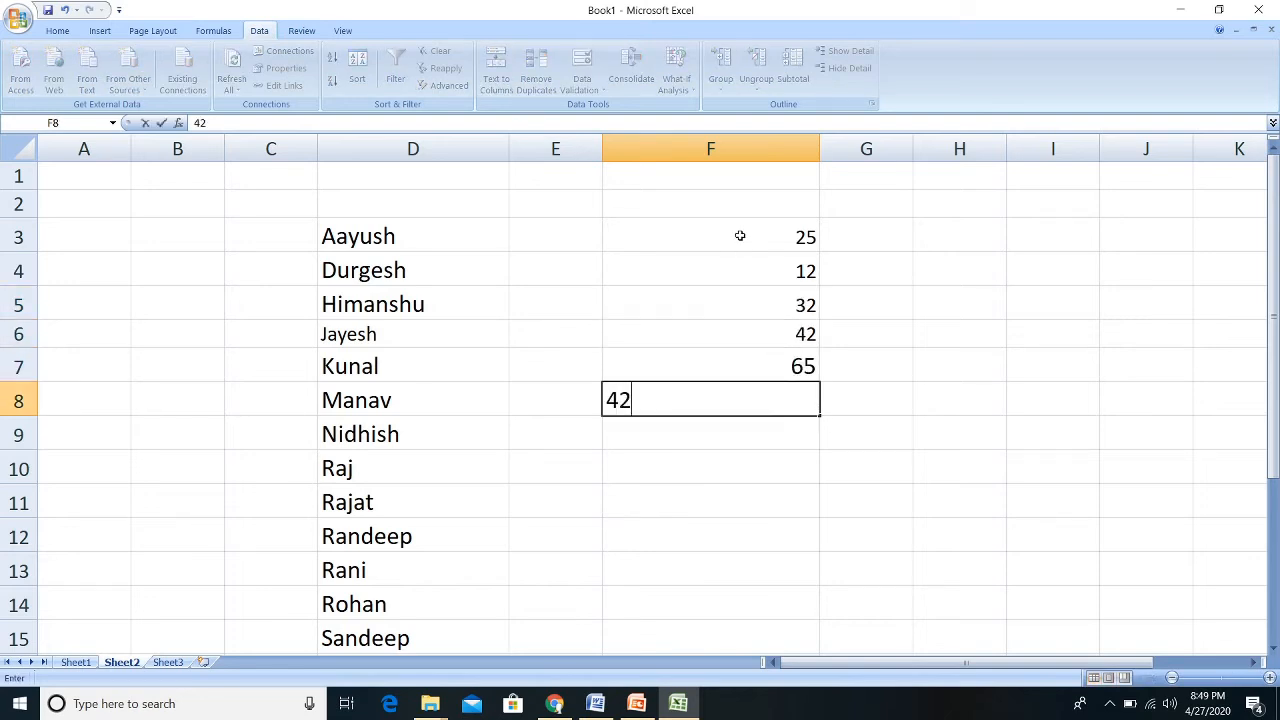
key("Return")
type("2")
key("Return")
type("14")
key("Return")
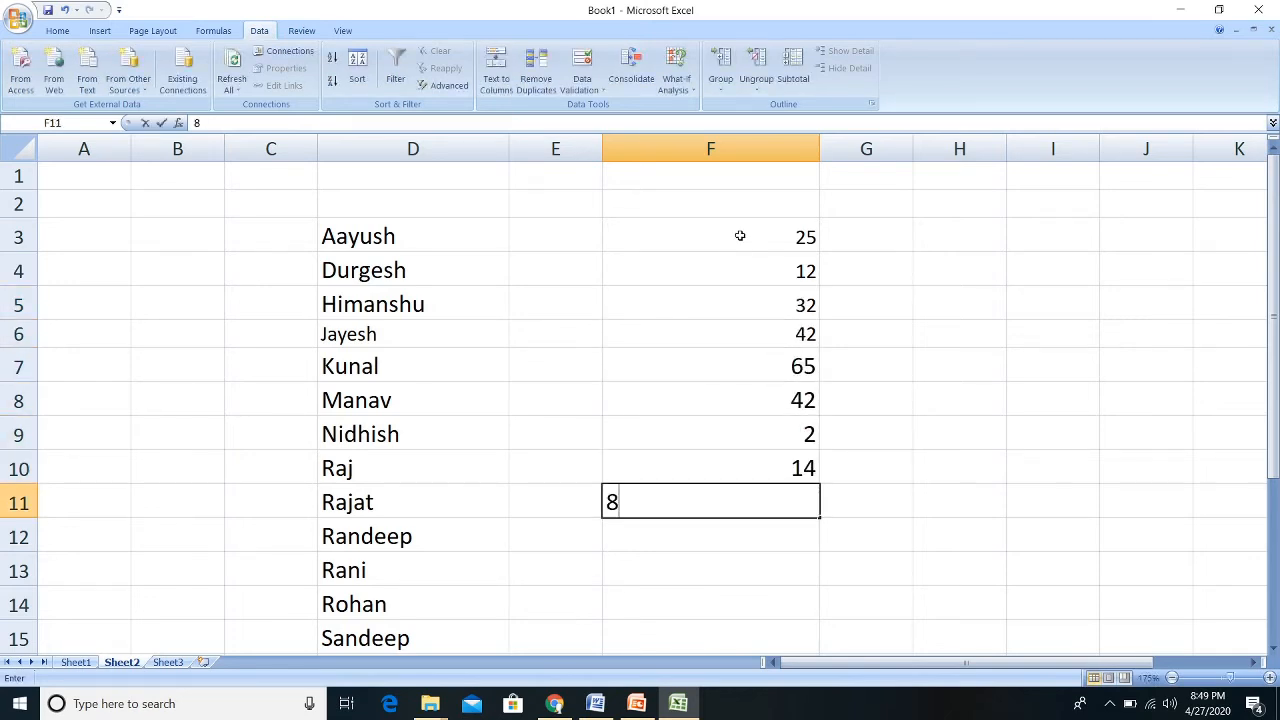
type("85")
key("Return")
type("35")
key("Return")
type("25")
key("Return")
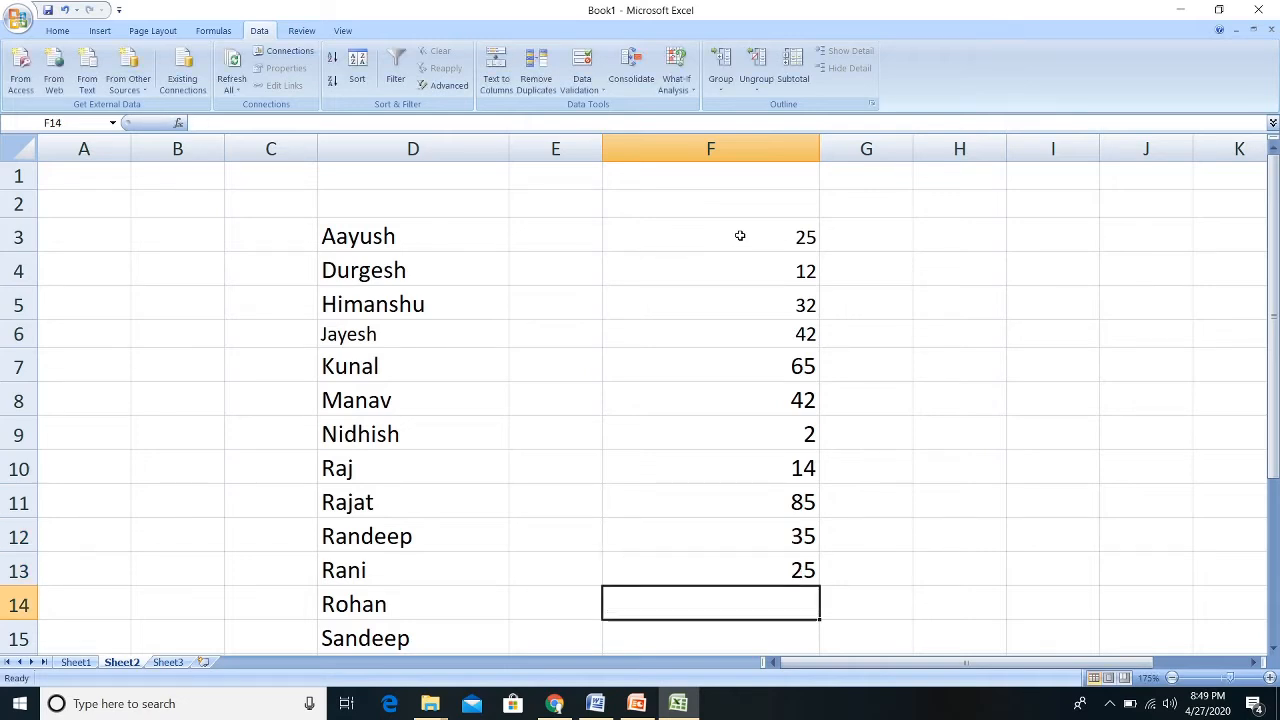
- Sort the numbers in F3:F13 in ascending order, reverse them to descending, and return them to ascending order
left_click_drag(757, 236, 800, 572)
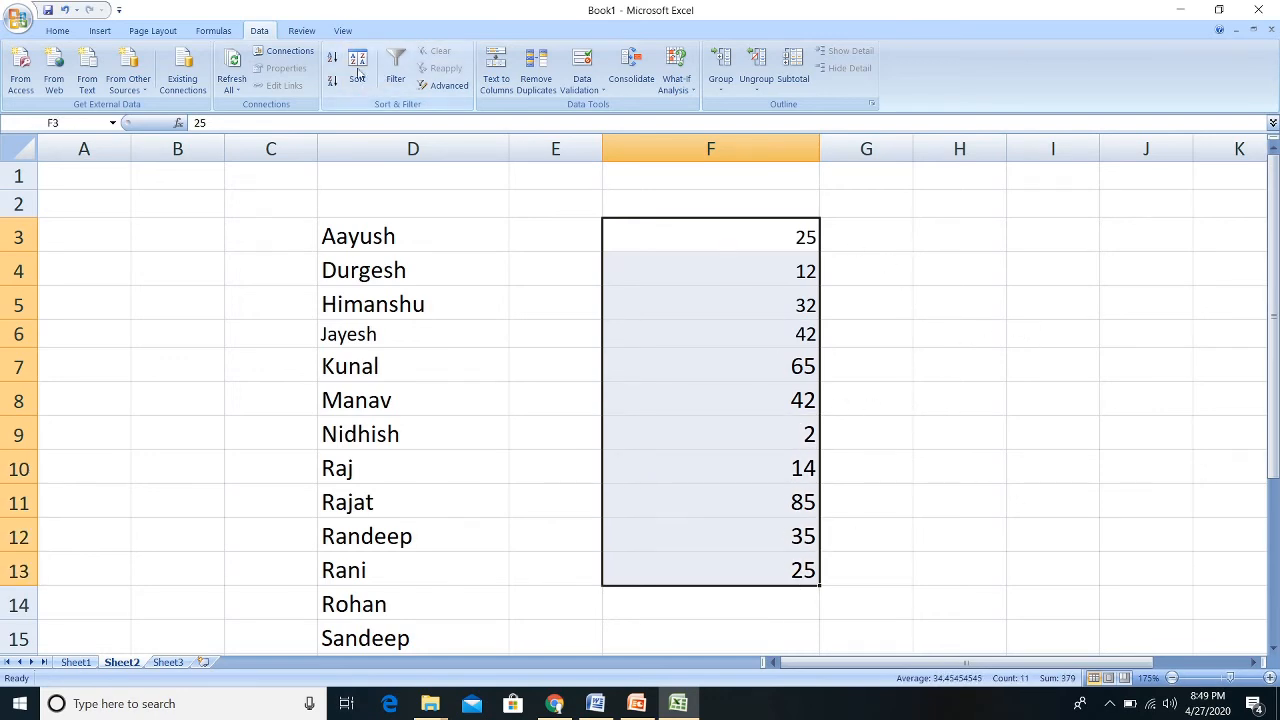
left_click(333, 61)
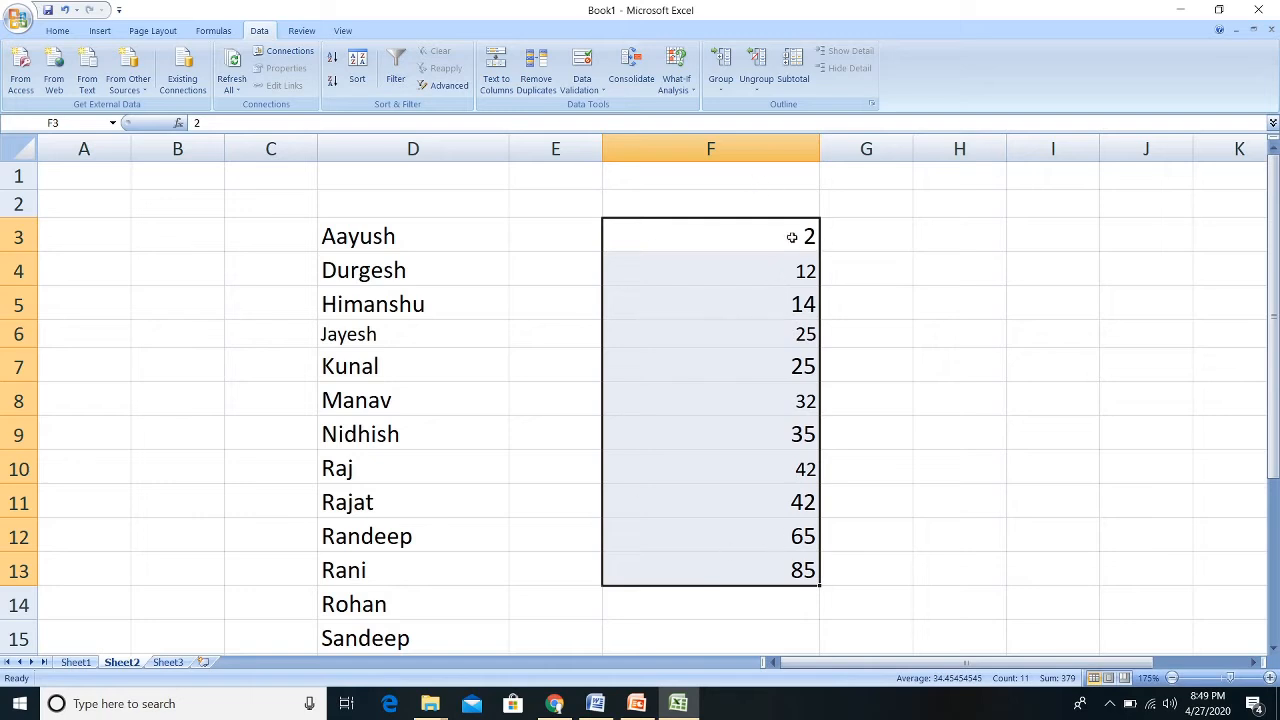
left_click(333, 84)
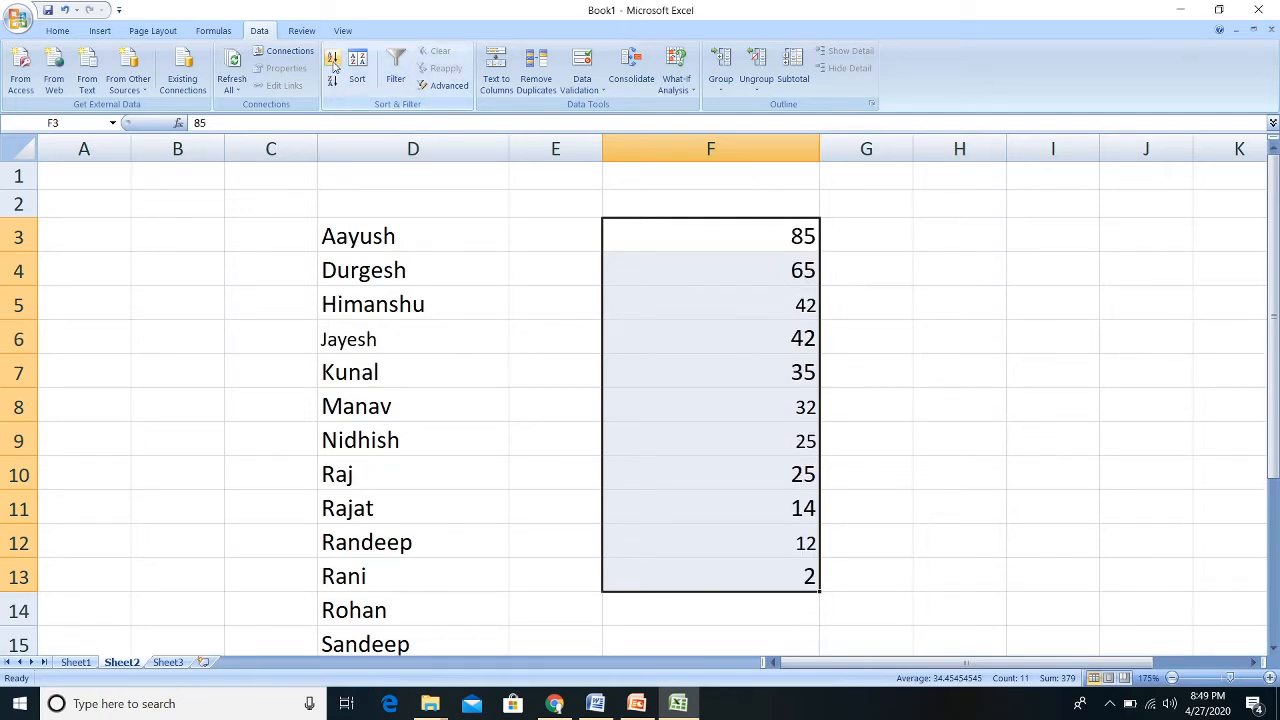
left_click(333, 58)
- Switch to the PowerPoint presentation and insert "to" after "help you" in the Sorting definition on slide 3
left_click(636, 703)
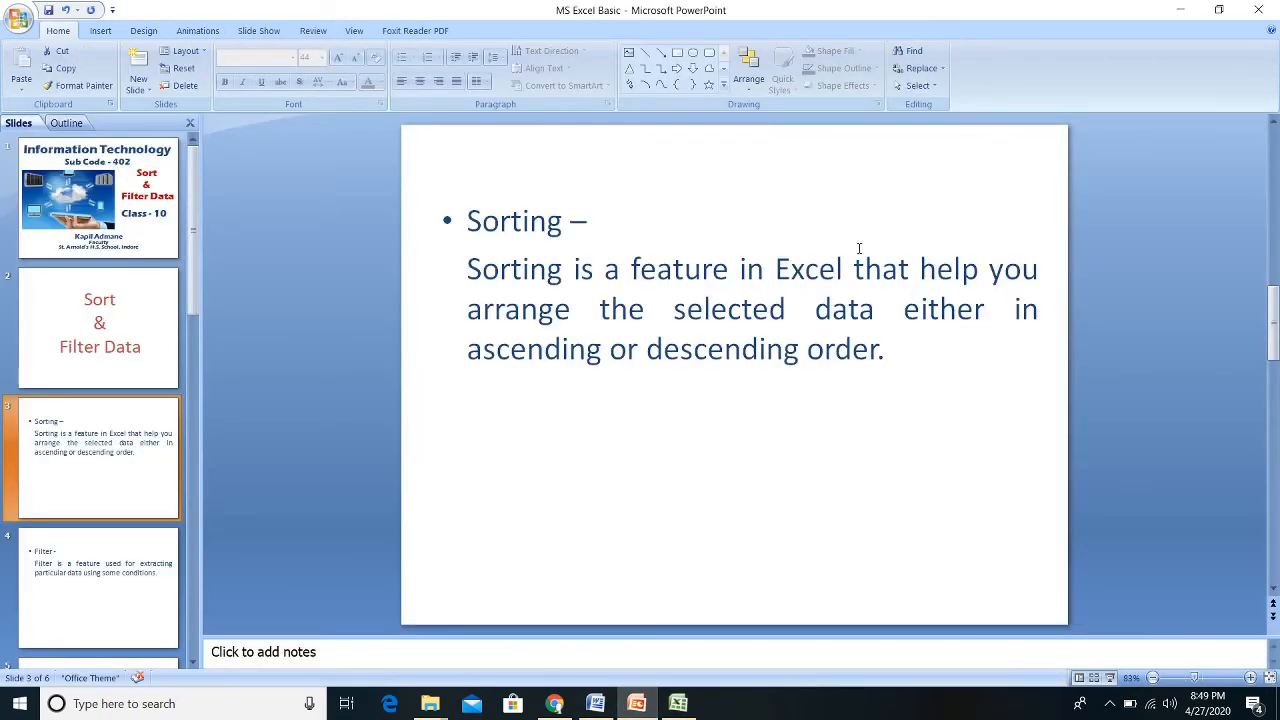
left_click(1027, 270)
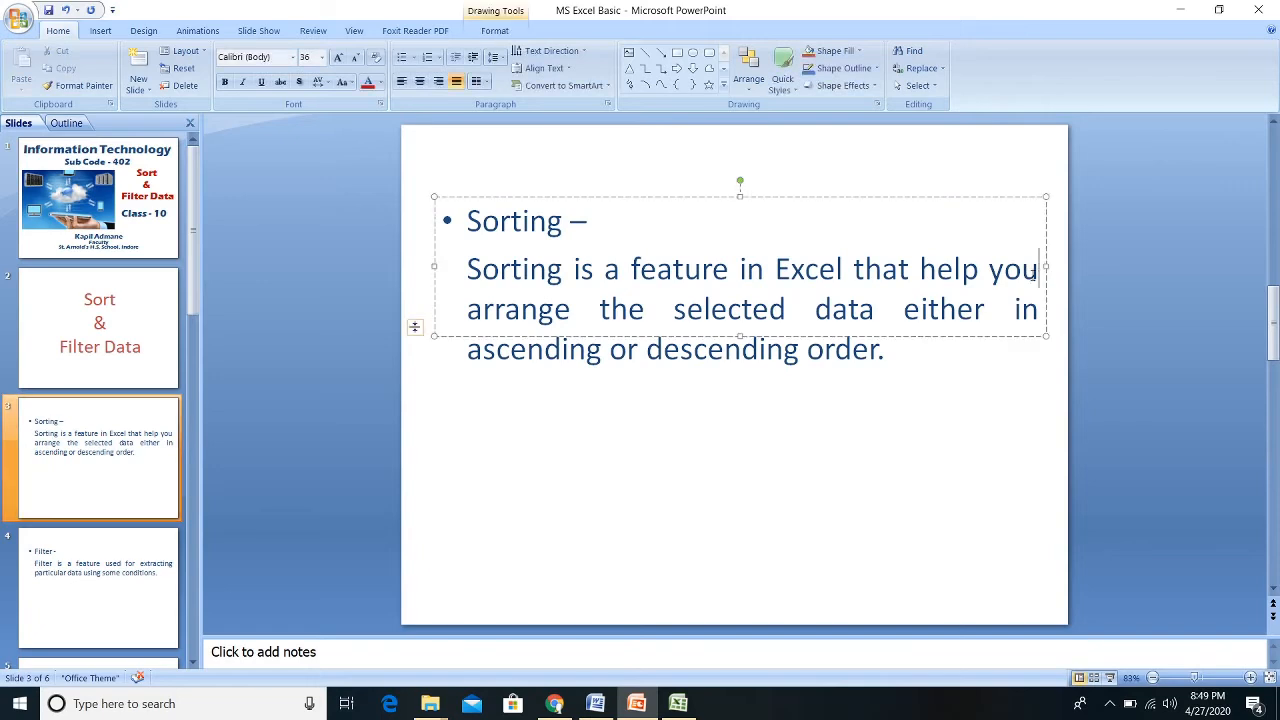
type("to")
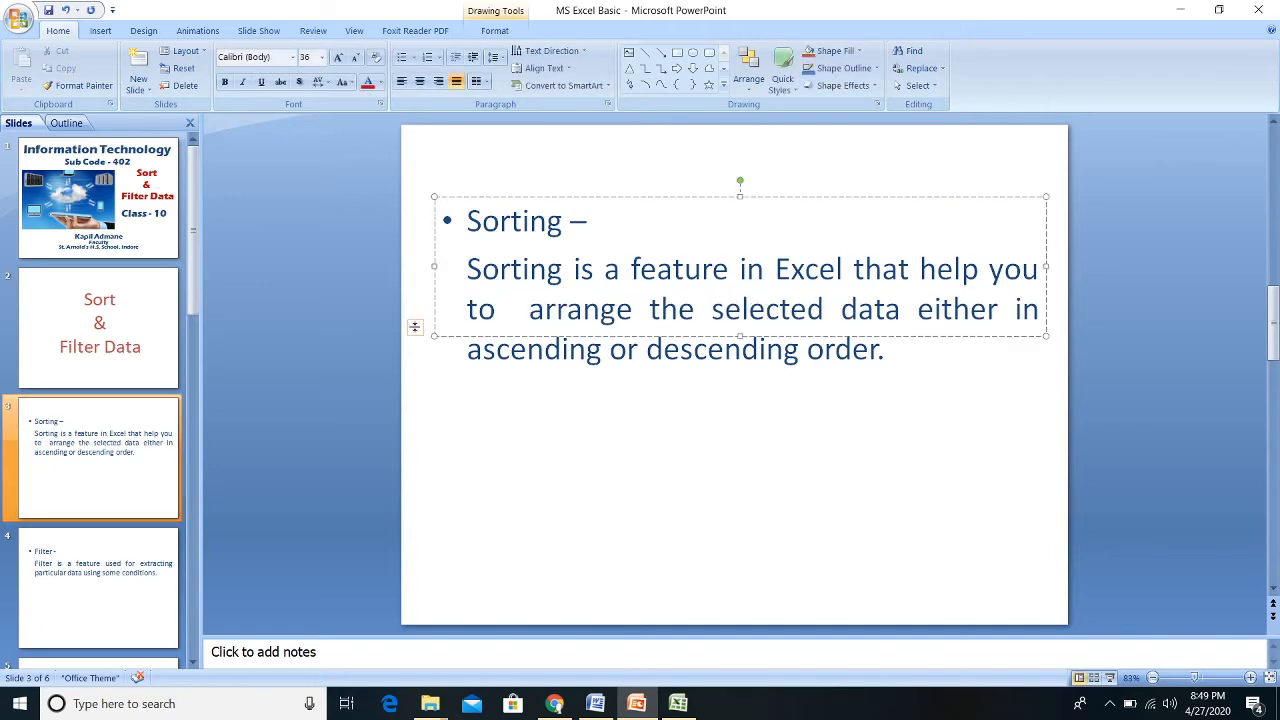
key("BackSpace")
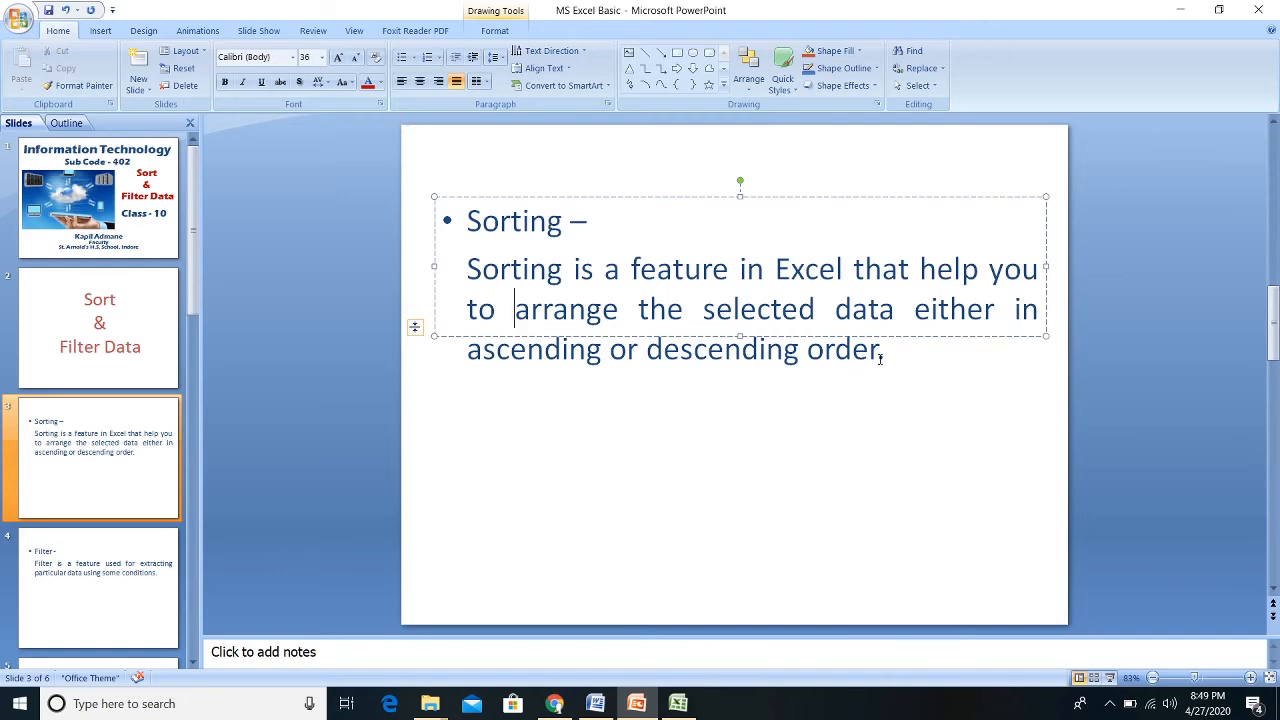
- Start the slide show from the "Sort & Filter Data" slide and advance to the Filter definition
left_click(110, 310)
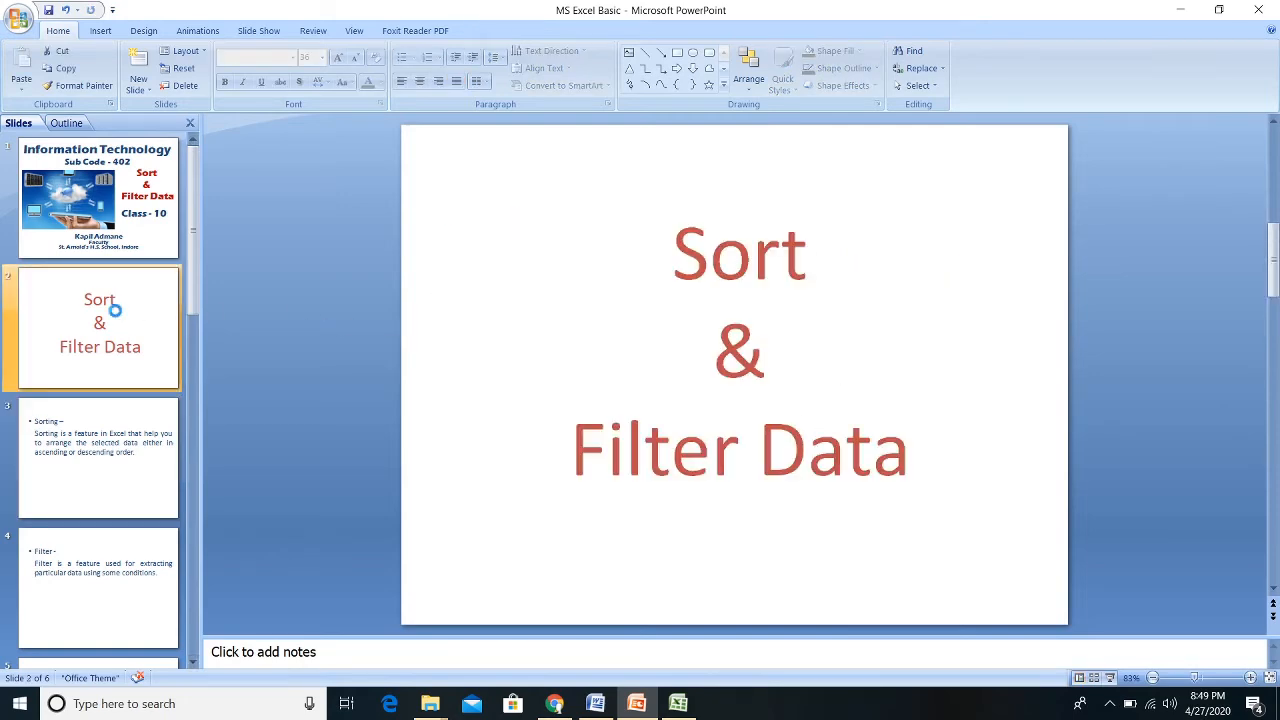
key("F5")
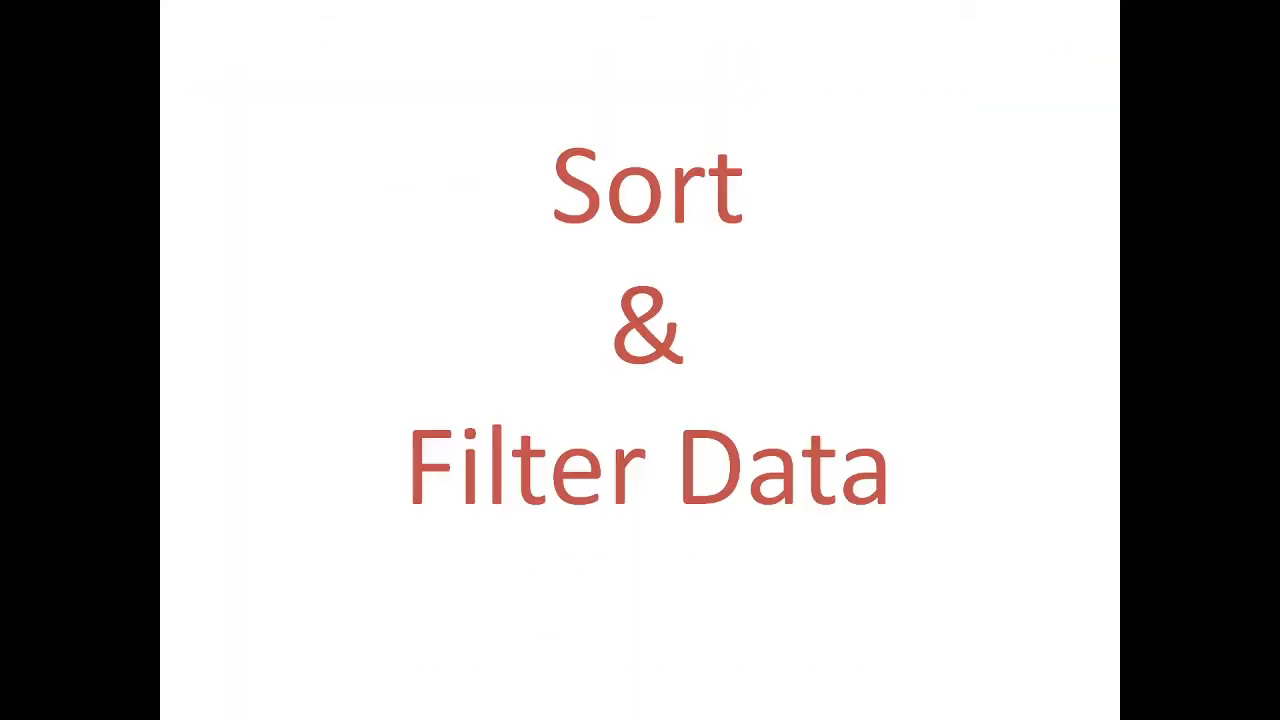
key("Right")
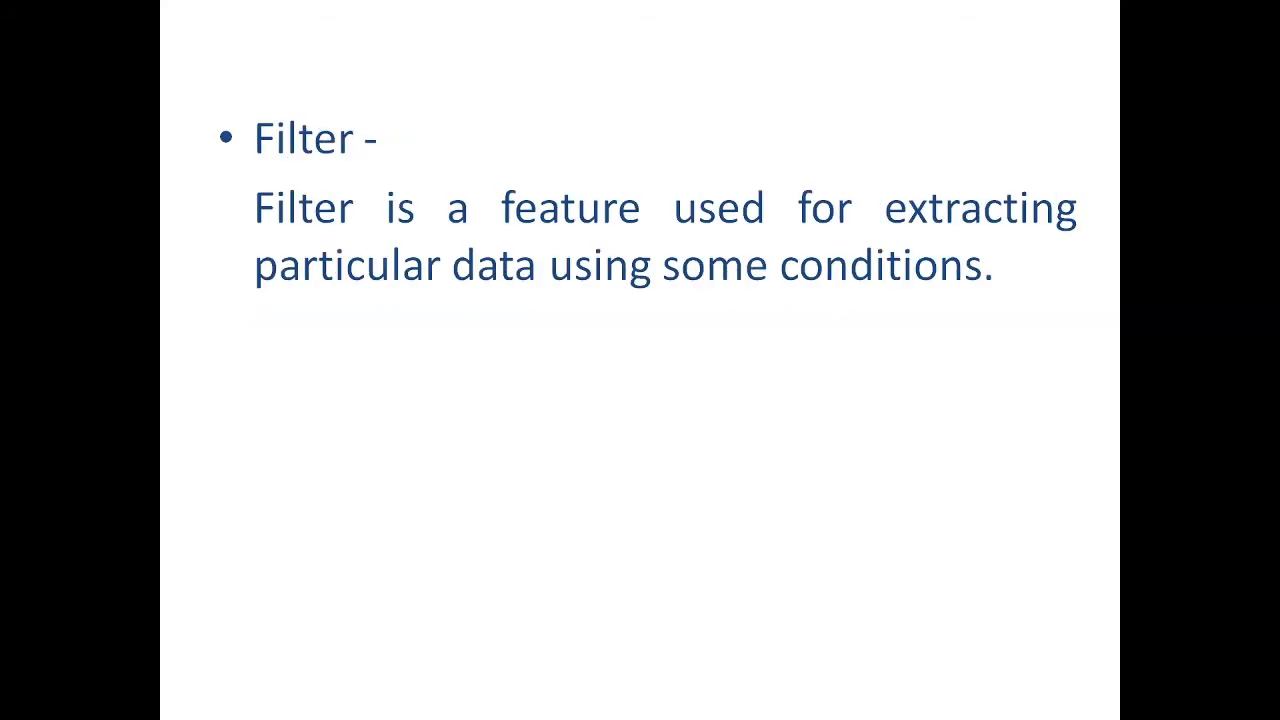
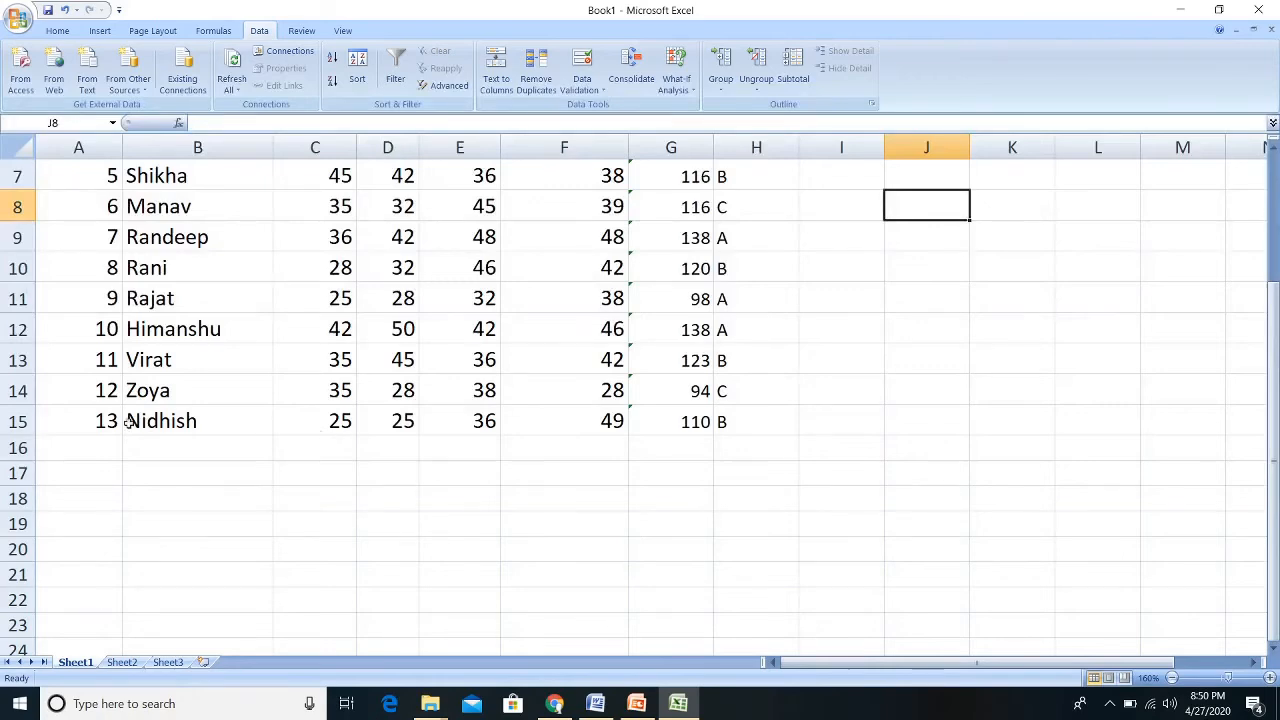
scroll(274, 463, "up", 2)
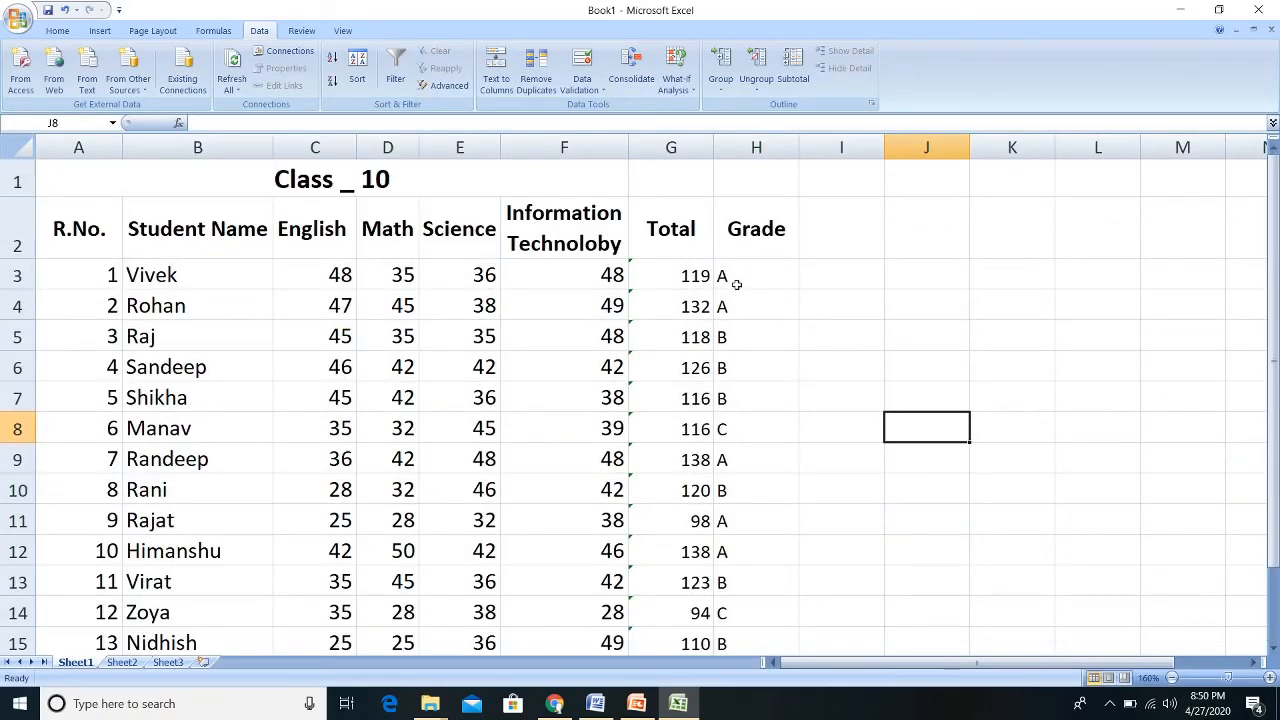
left_click(758, 305)
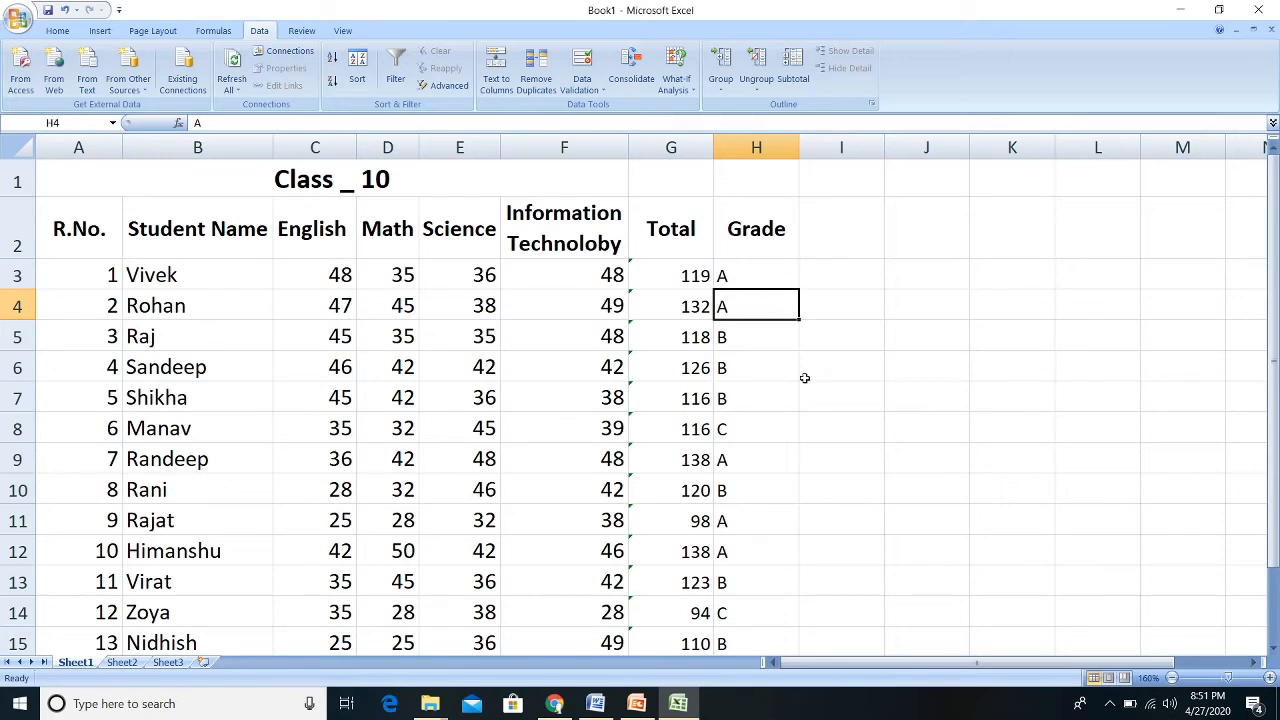
left_click(782, 278)
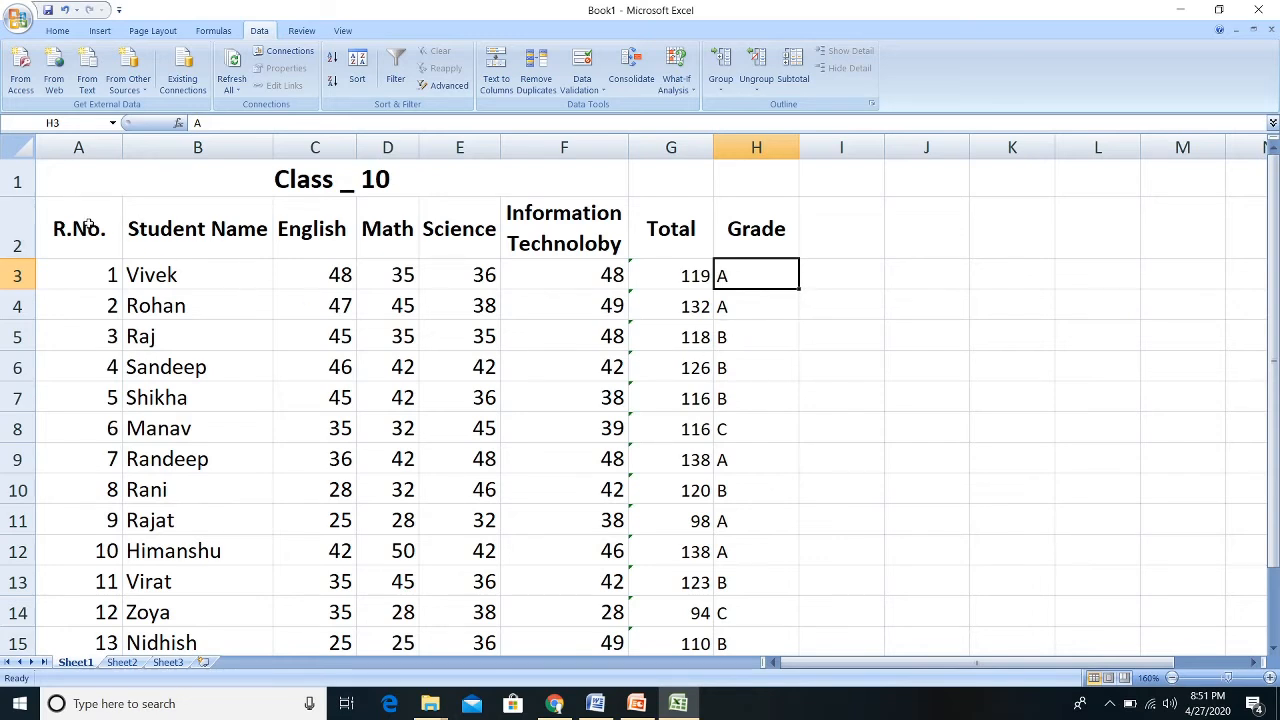
left_click_drag(88, 224, 785, 368)
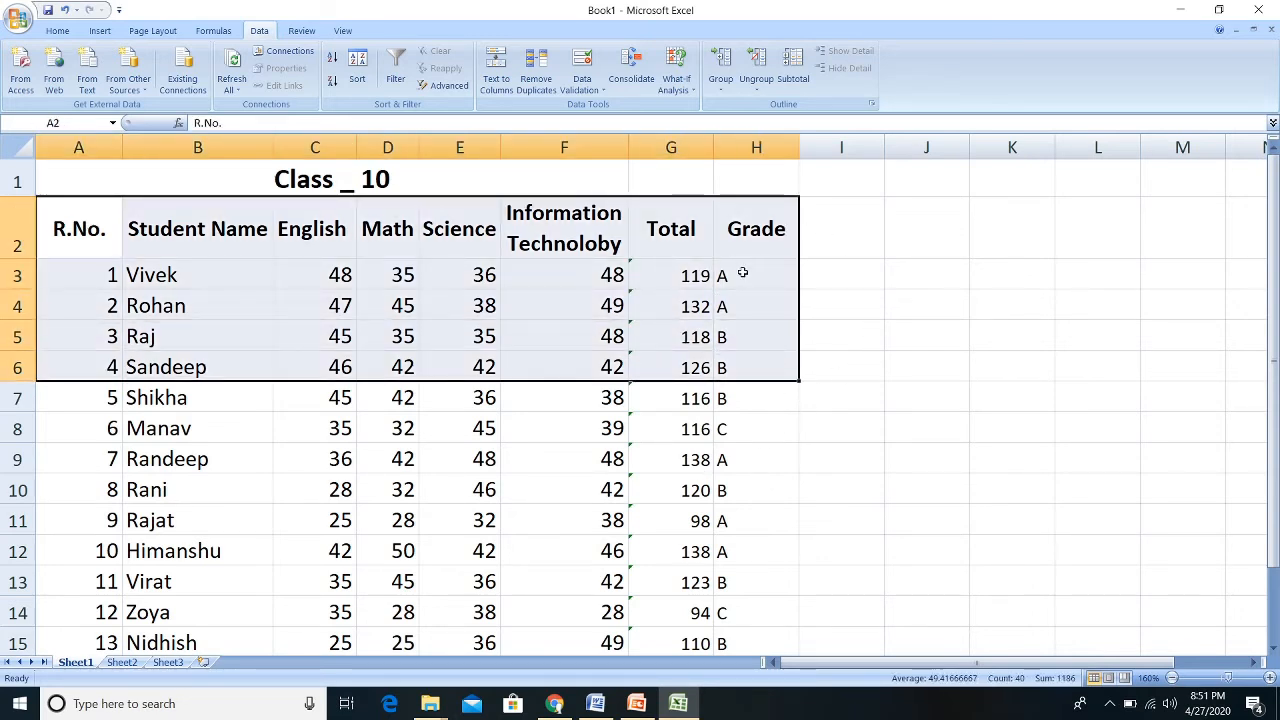
left_click(829, 298)
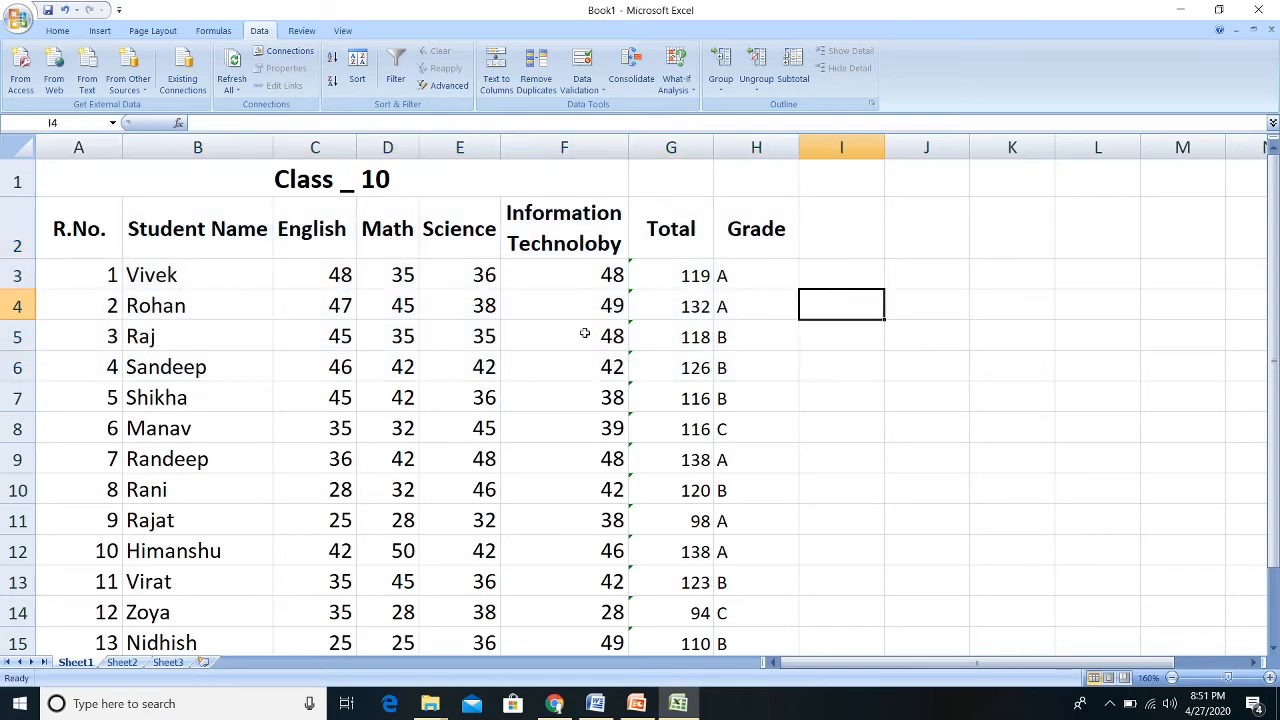
- Try adding a filter to the Class _ 10 table, range A2:H15, and undo it
left_click_drag(75, 218, 790, 394)
scroll(790, 394, "down", 3)
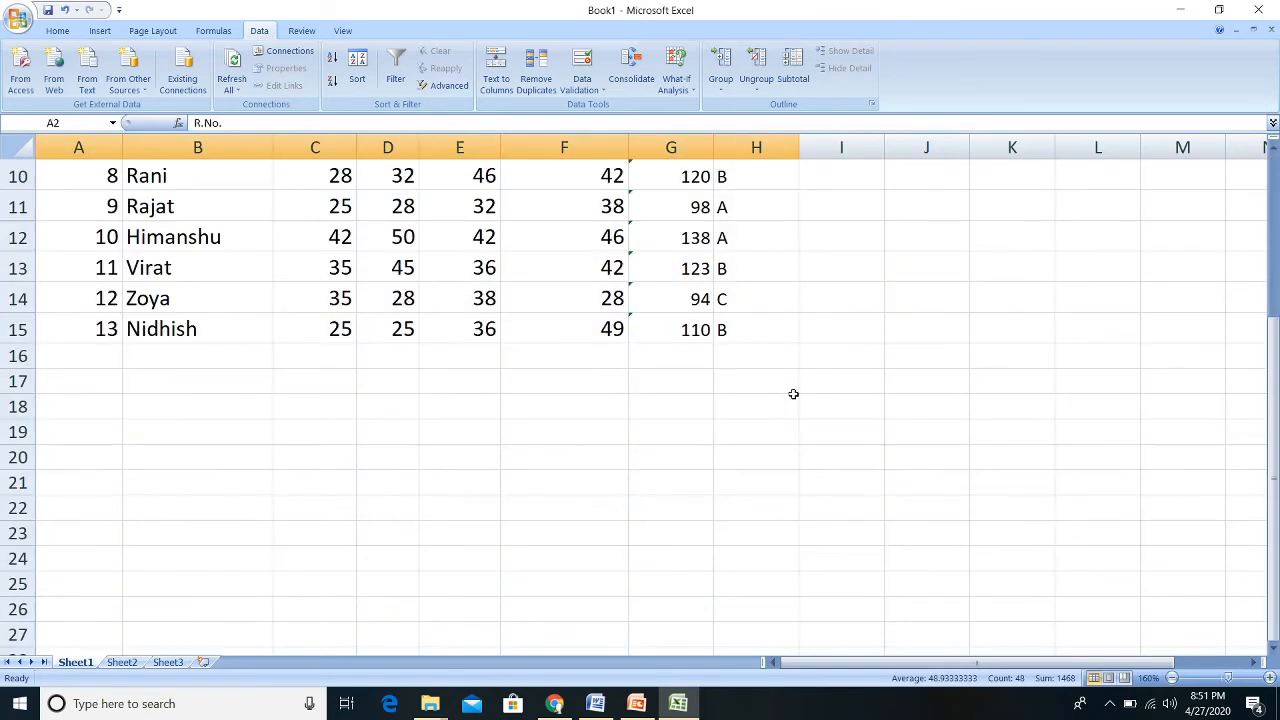
left_click(760, 337, "shift")
scroll(766, 378, "up", 3)
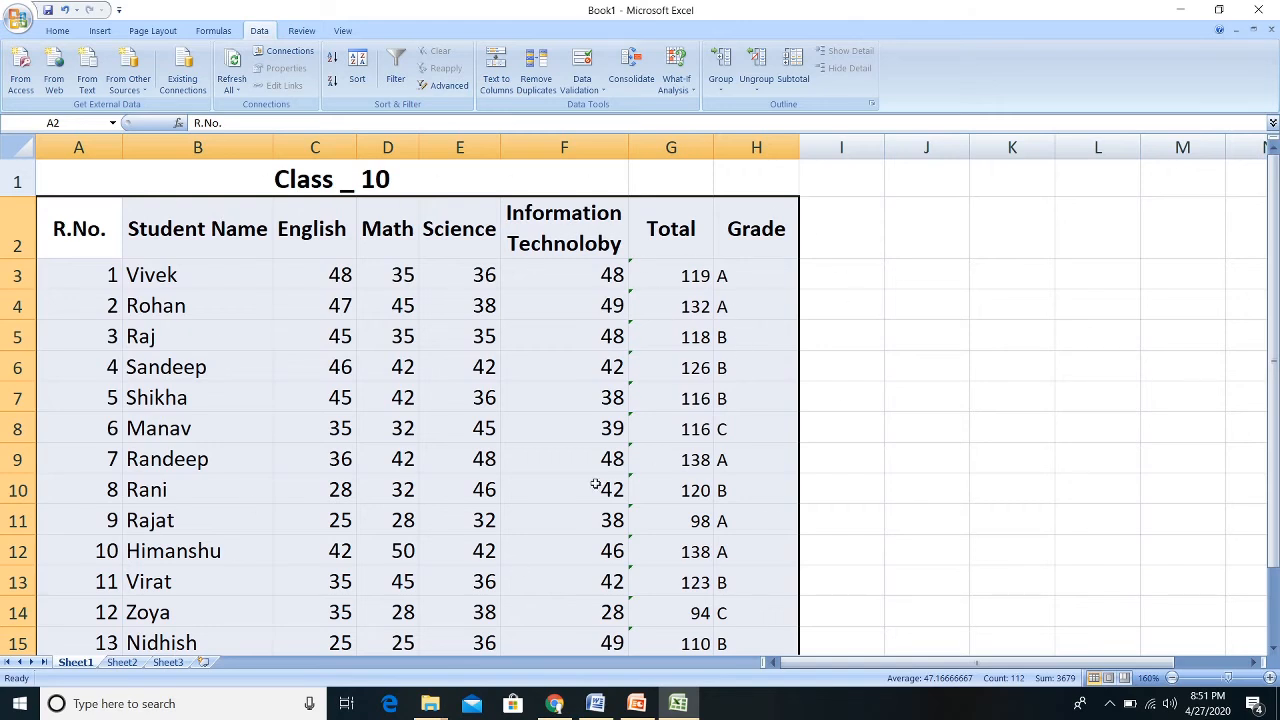
left_click(396, 75)
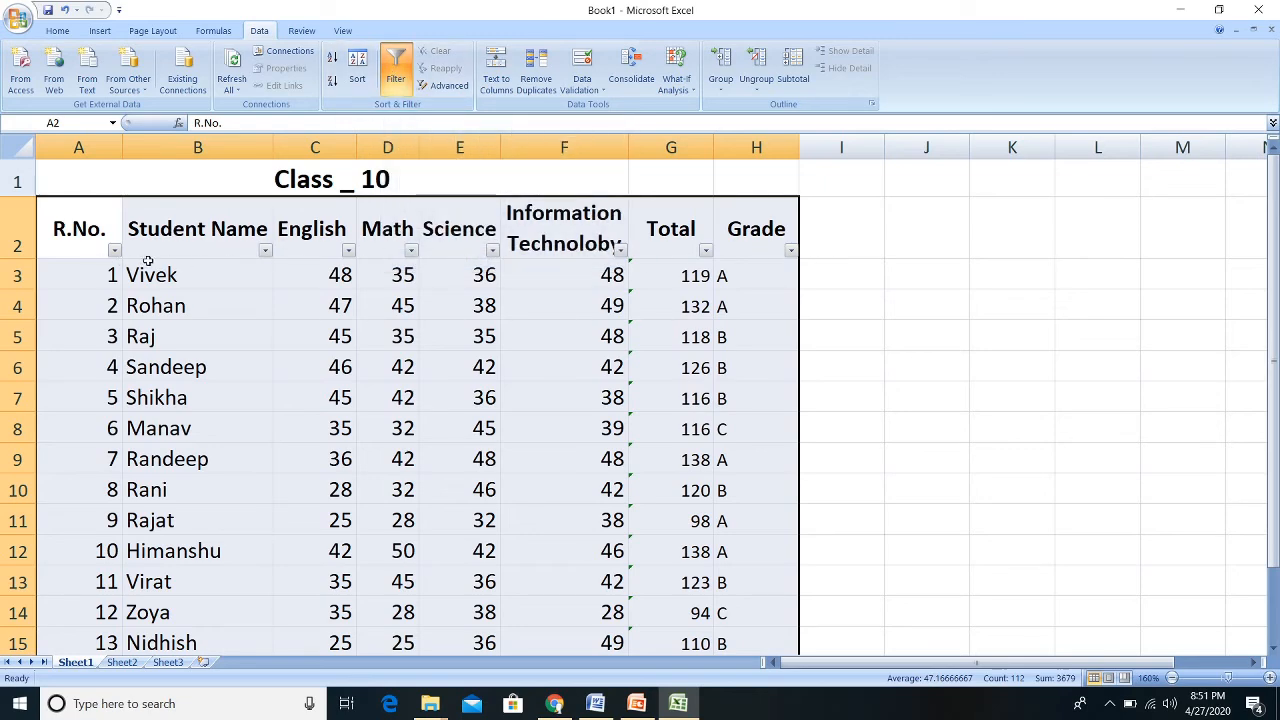
left_click(852, 243)
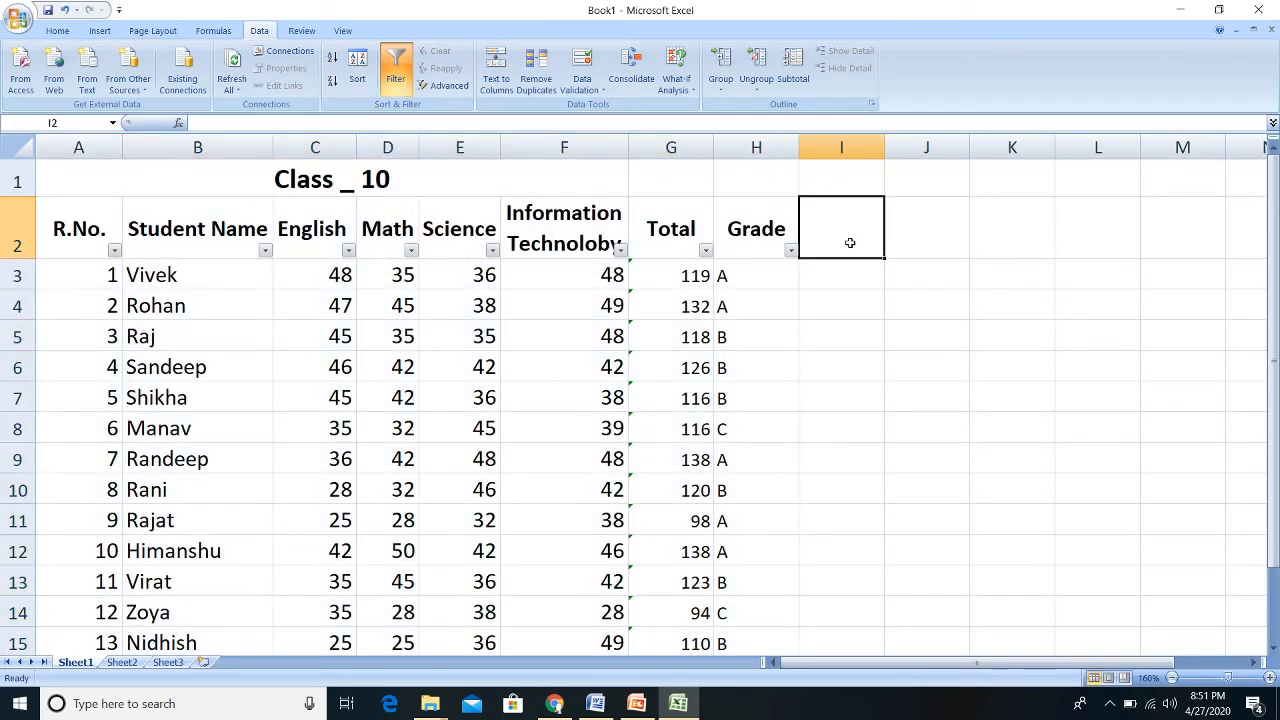
key("ctrl+z")
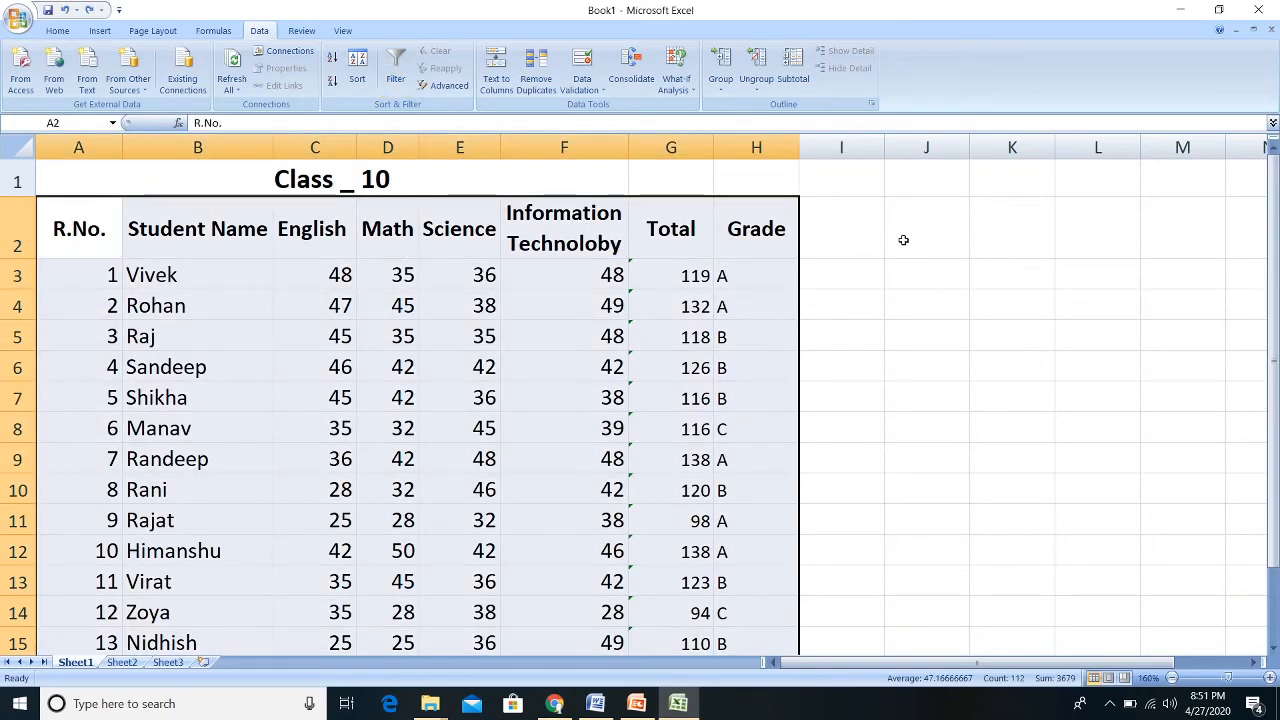
- Select the marks table A2:H15 from the R.No. header to the last grade and turn on filtering for it
left_click(75, 239)
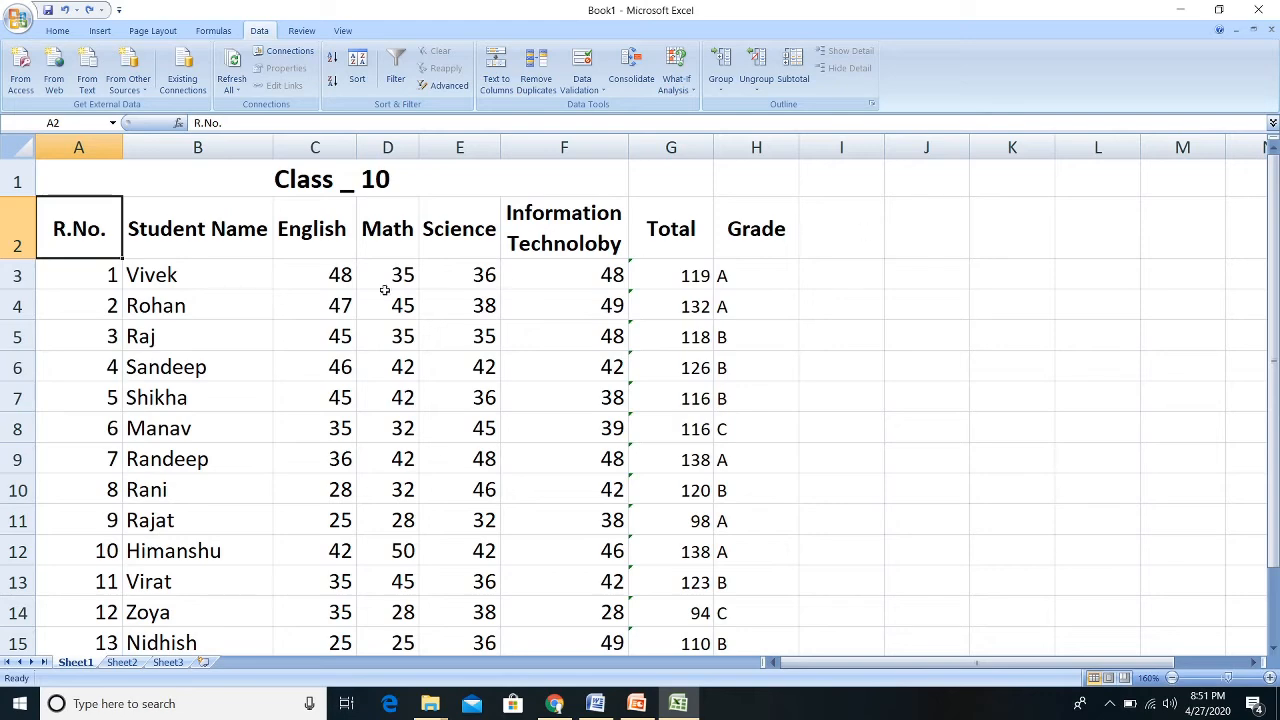
scroll(658, 335, "down", 1)
scroll(658, 335, "up", 1)
scroll(814, 414, "down", 2)
left_click(763, 420, "shift")
scroll(780, 423, "up", 2)
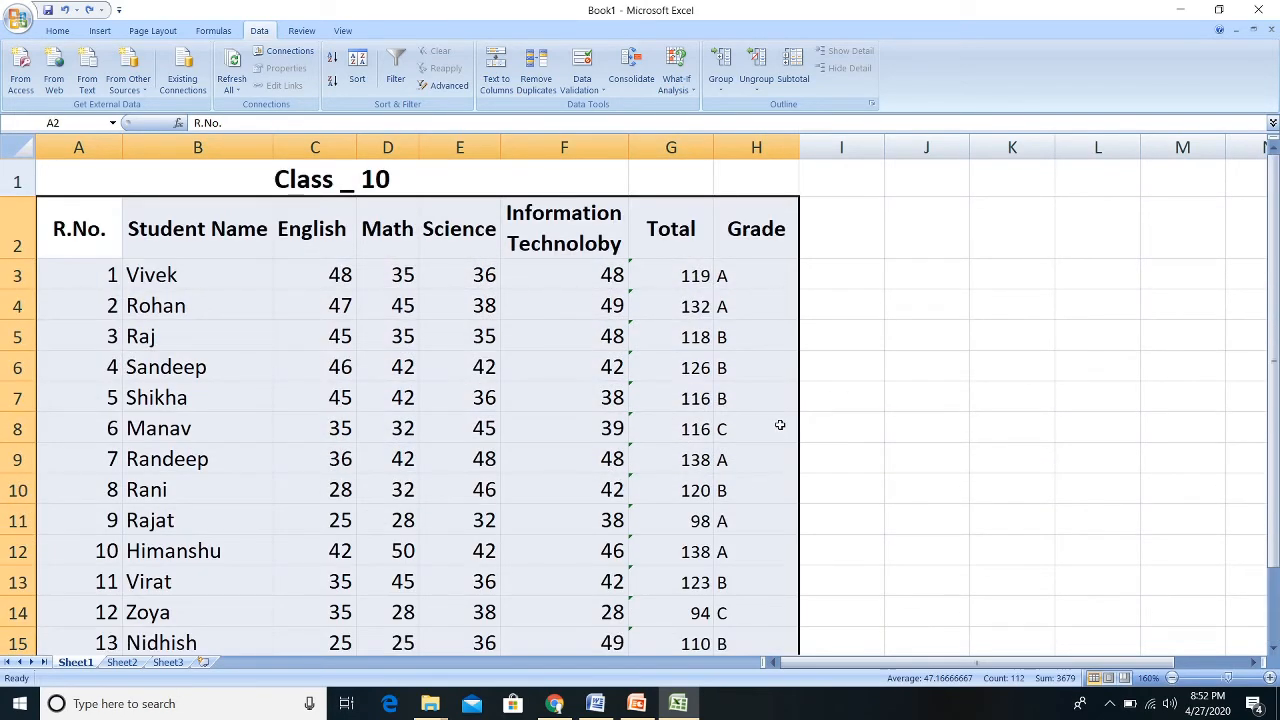
left_click(400, 73)
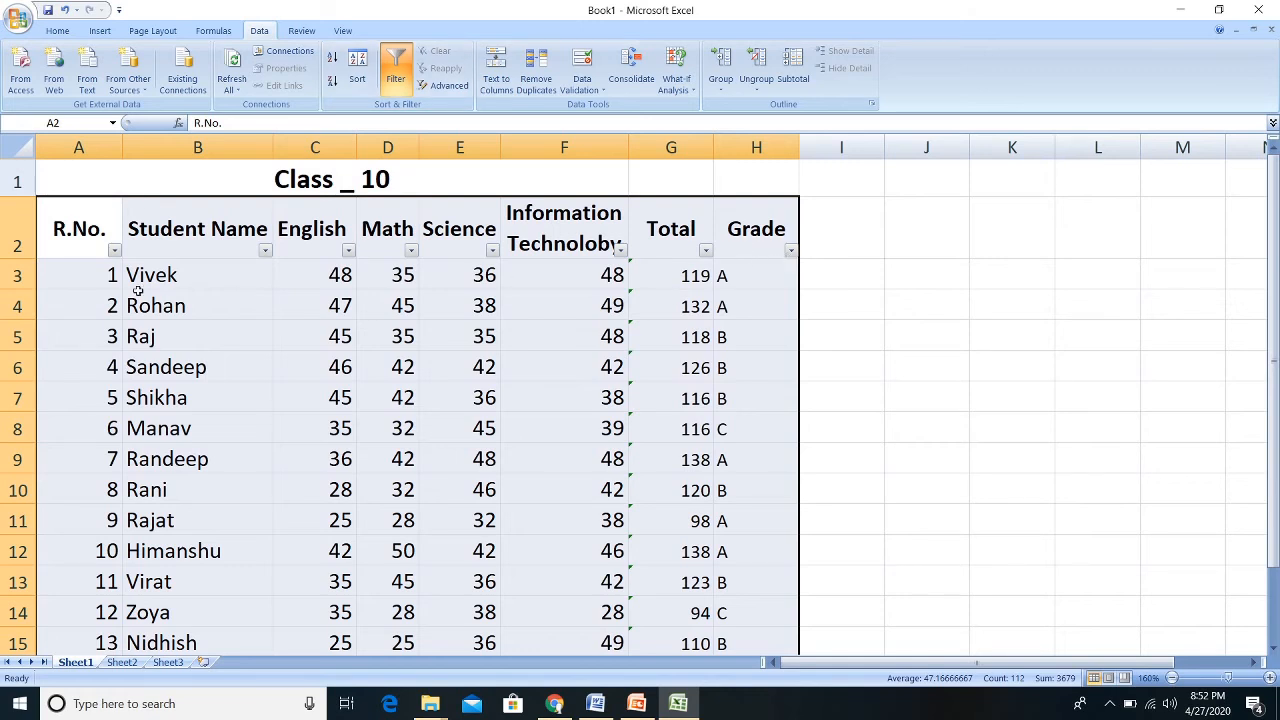
left_click(874, 275)
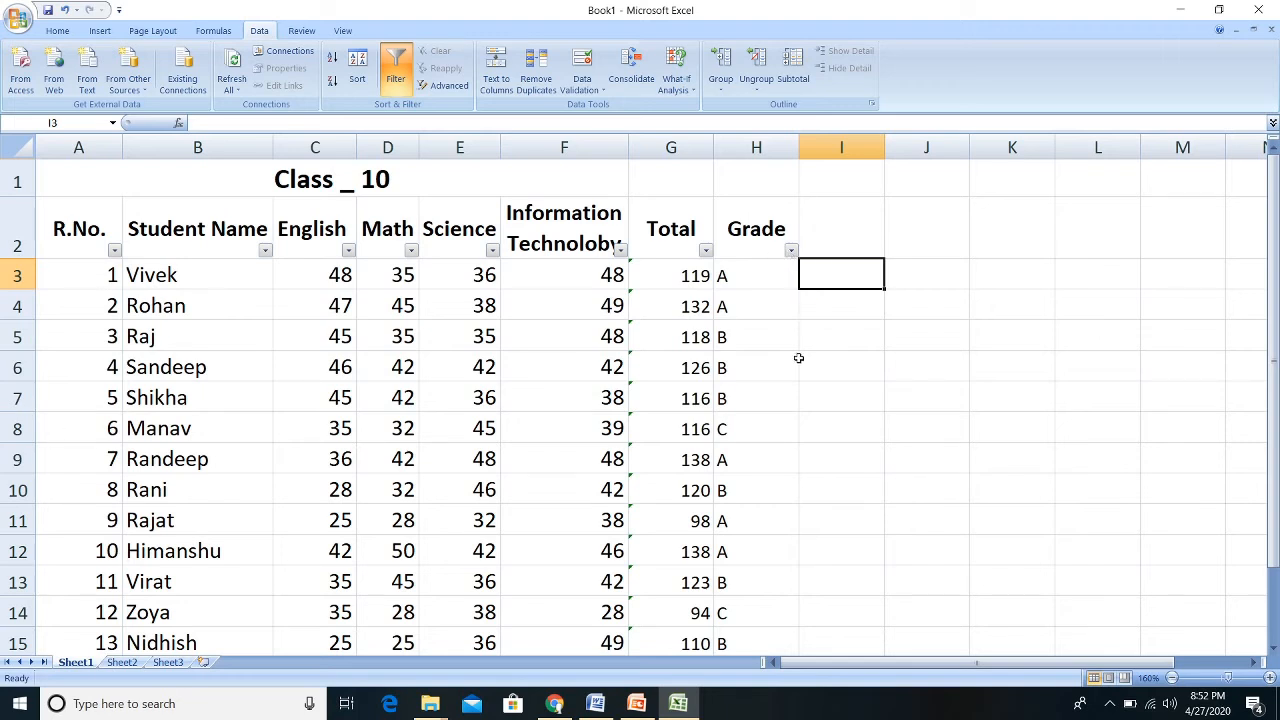
- Filter the Grade column to show only grade A and highlight the filtered student rows
left_click(791, 250)
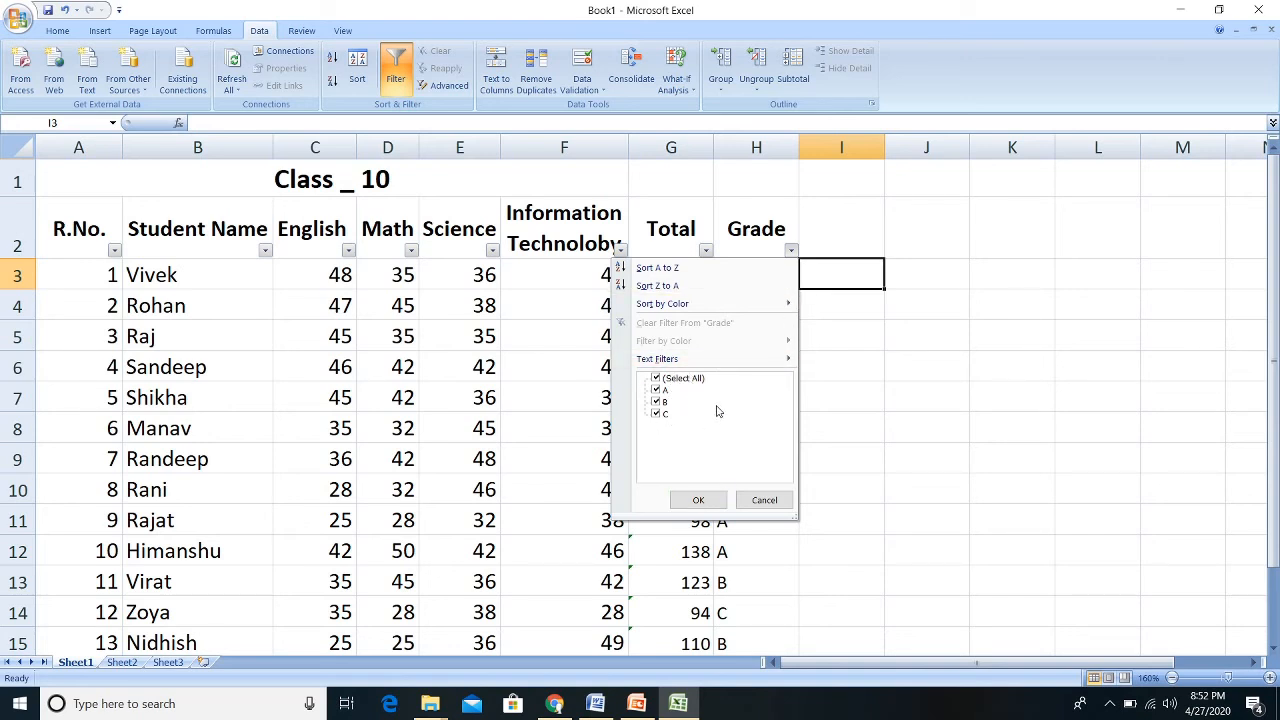
left_click(660, 379)
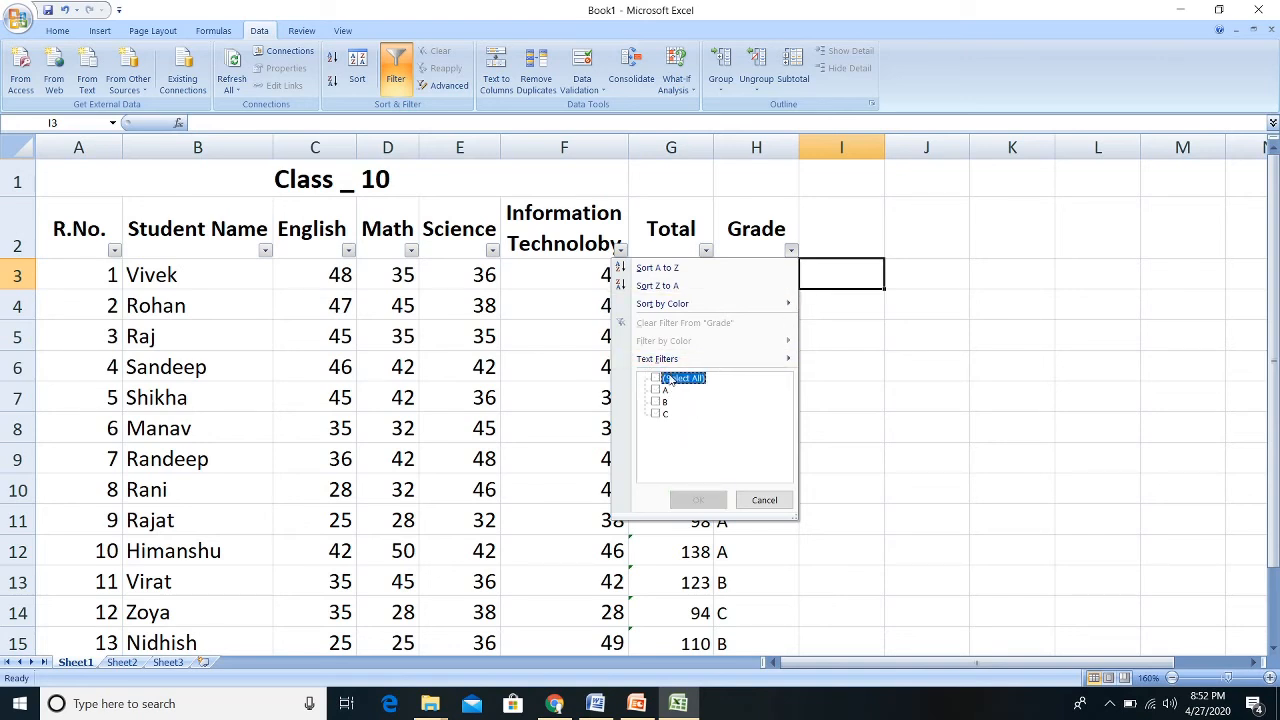
left_click(655, 390)
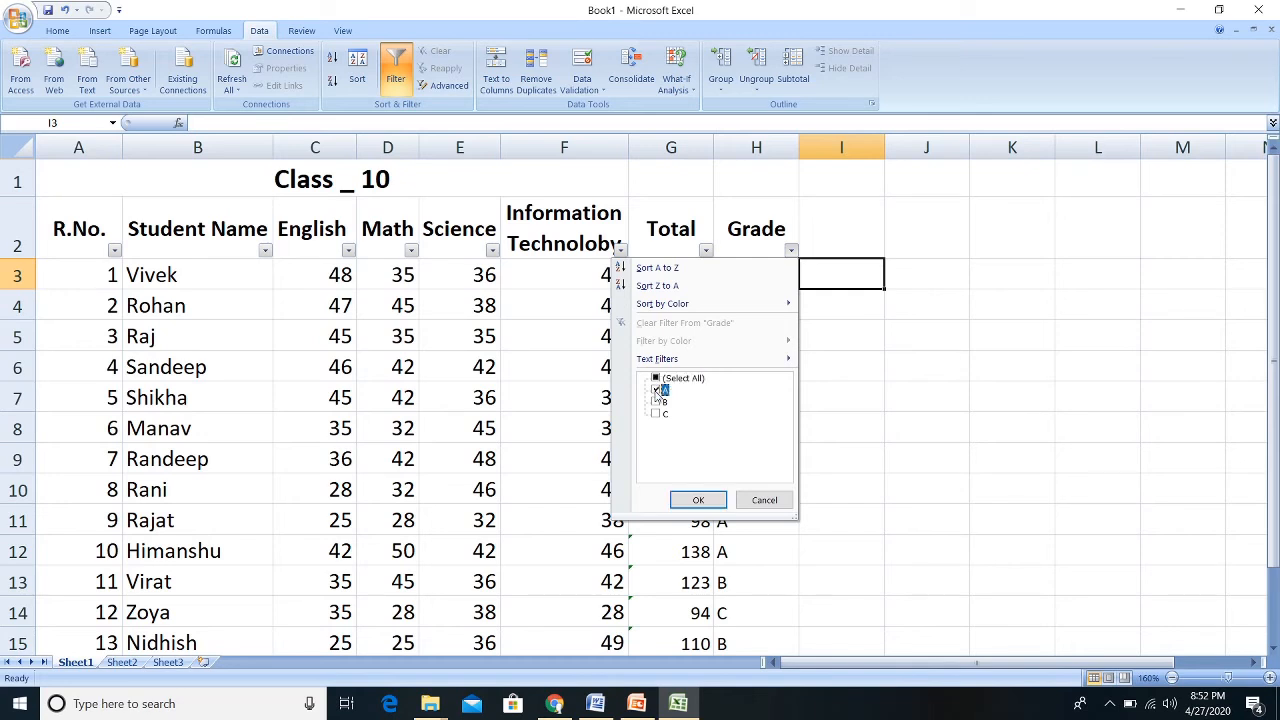
left_click(693, 502)
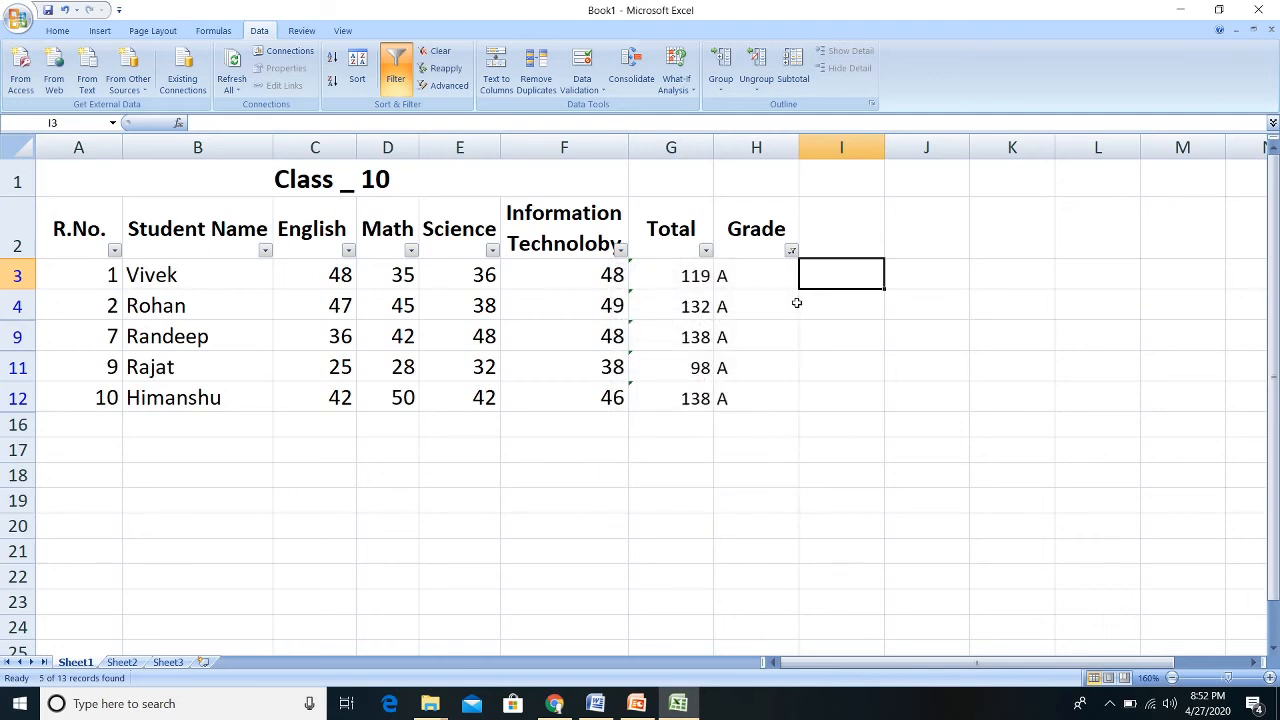
left_click_drag(754, 274, 218, 430)
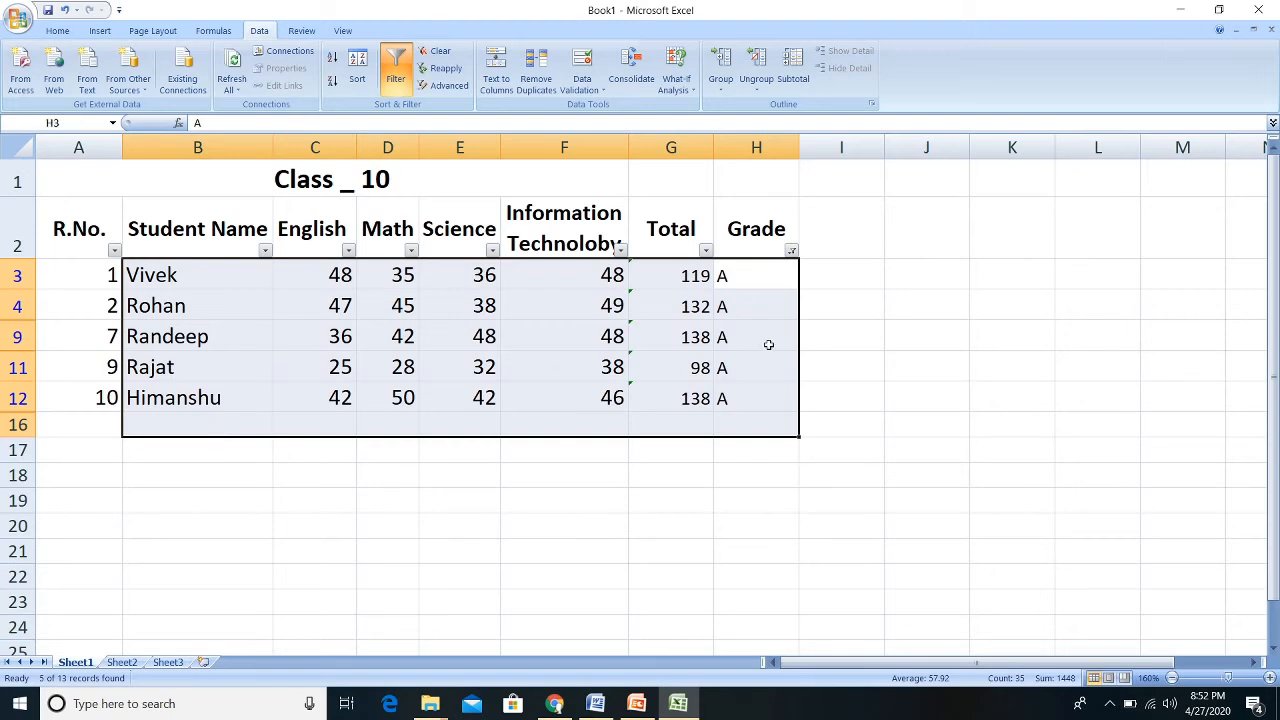
left_click(889, 285)
- Change the Grade filter to show only grade B and highlight the filtered student rows
left_click(789, 250)
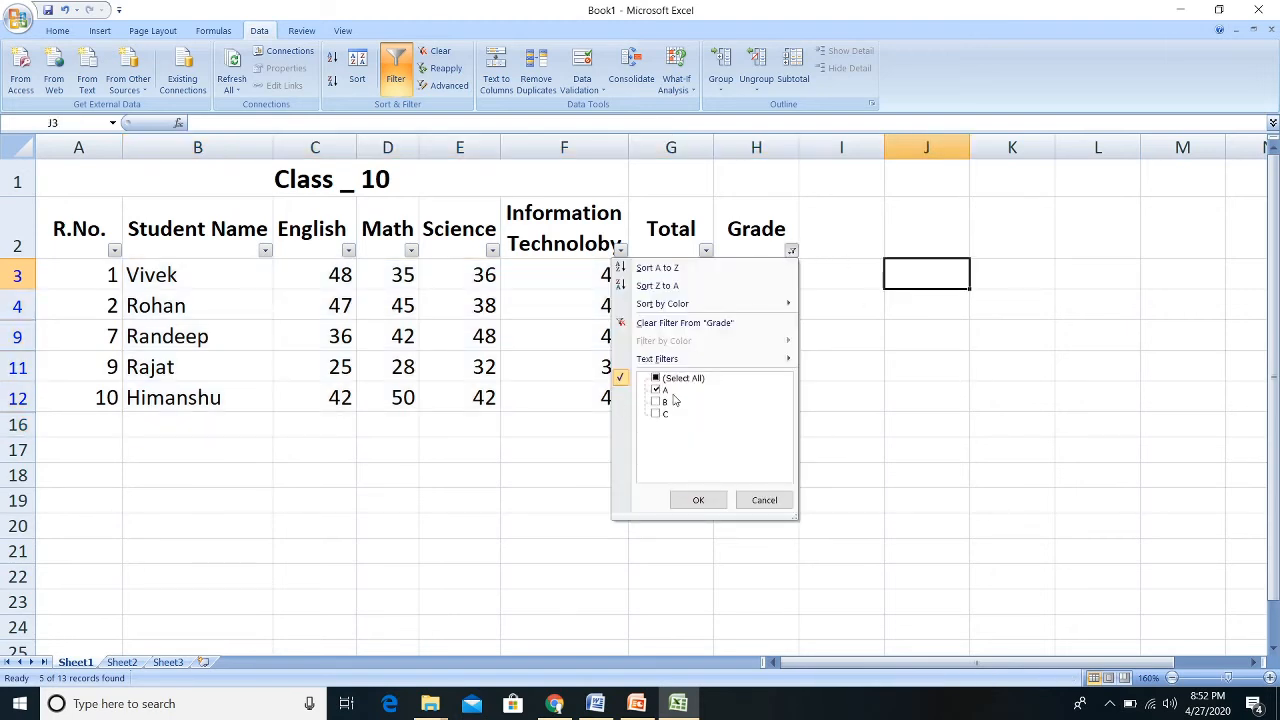
left_click(657, 380)
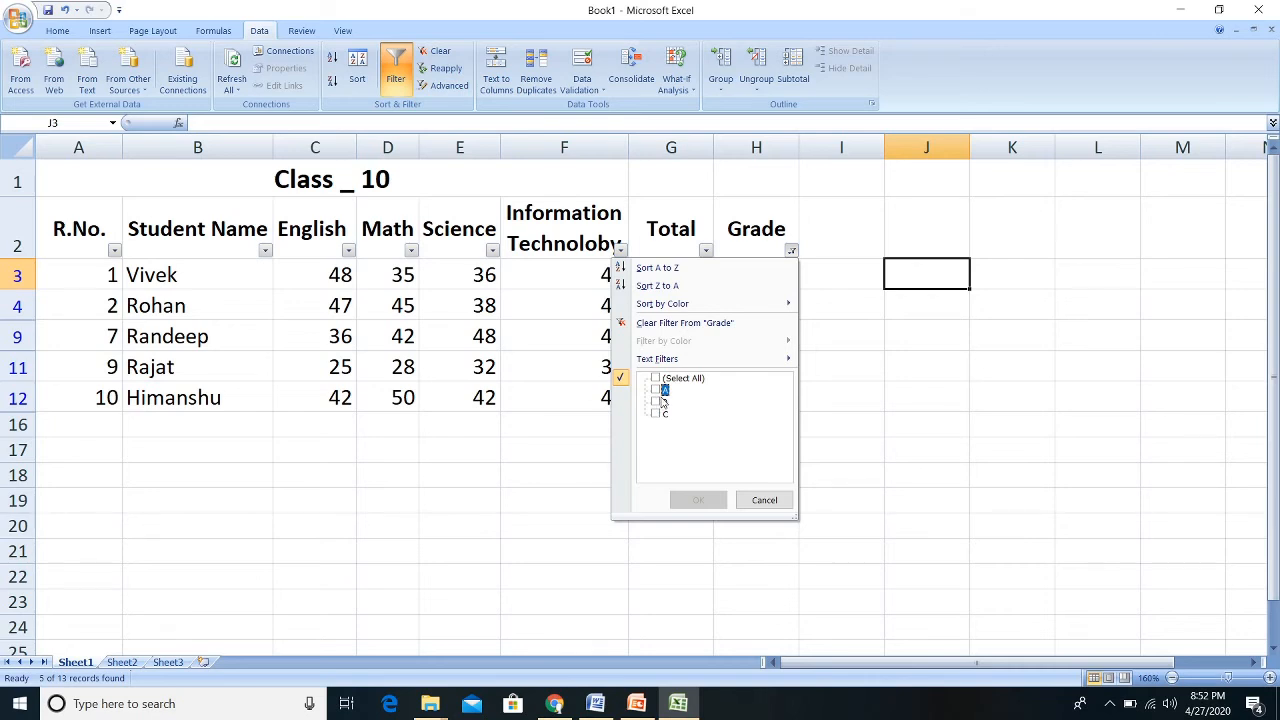
left_click(656, 402)
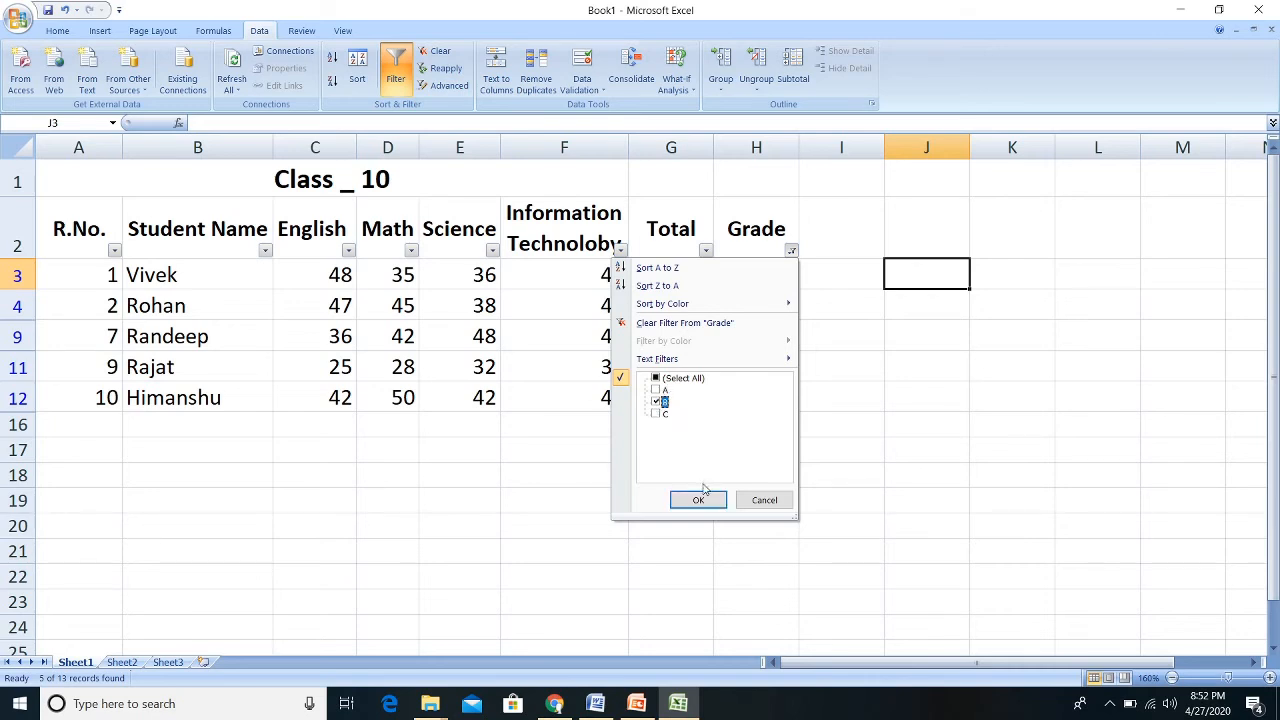
left_click(698, 500)
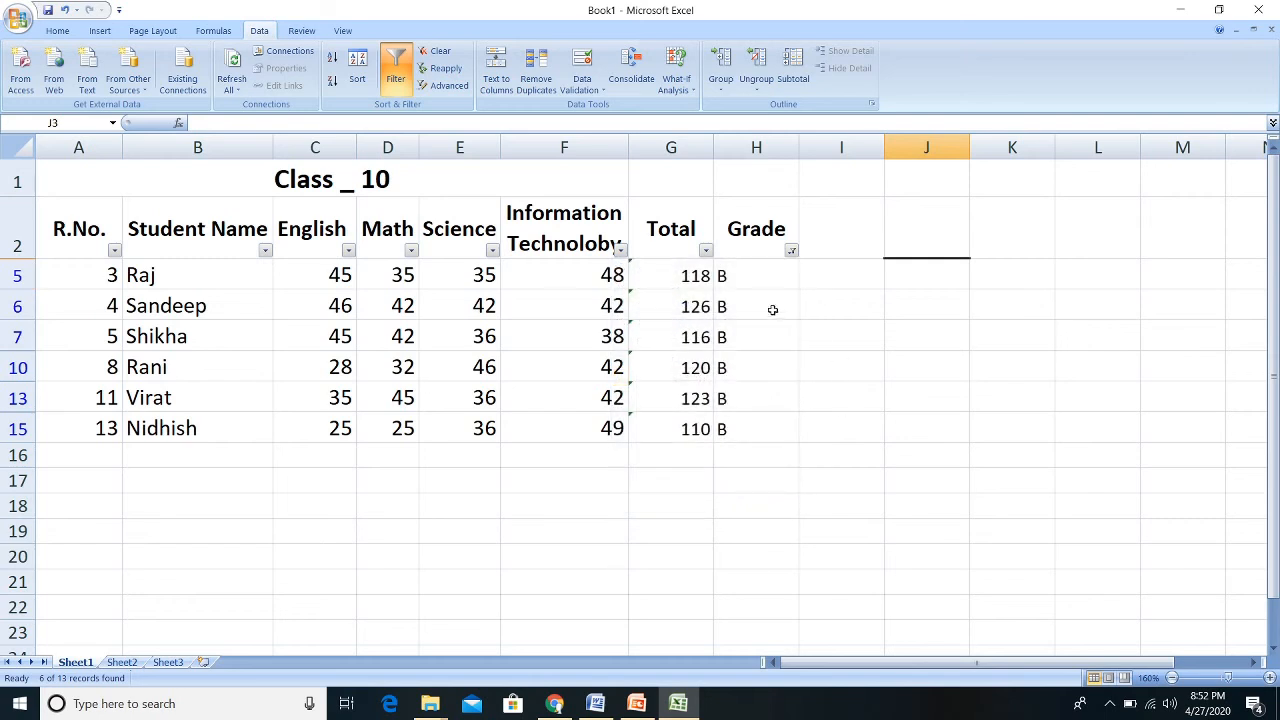
left_click_drag(769, 272, 112, 443)
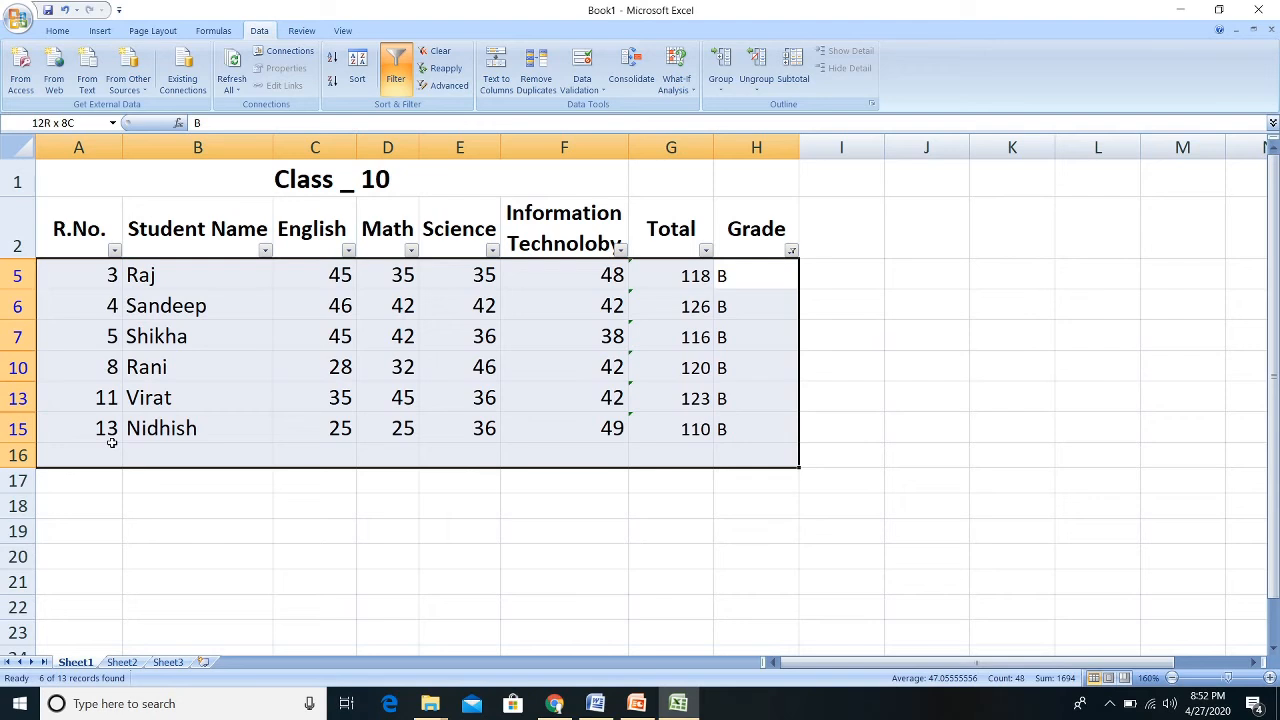
left_click(843, 337)
- Change the Grade filter to show only the students with grade C
left_click(791, 250)
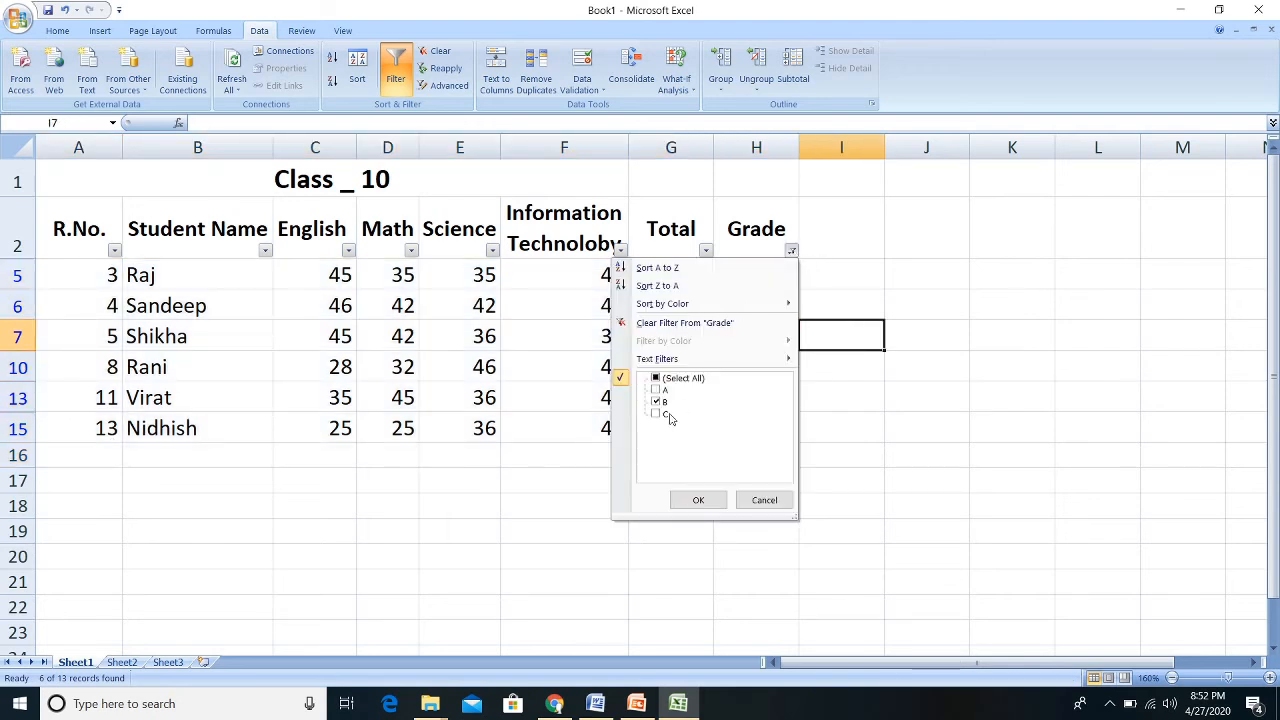
left_click(661, 414)
left_click(665, 401)
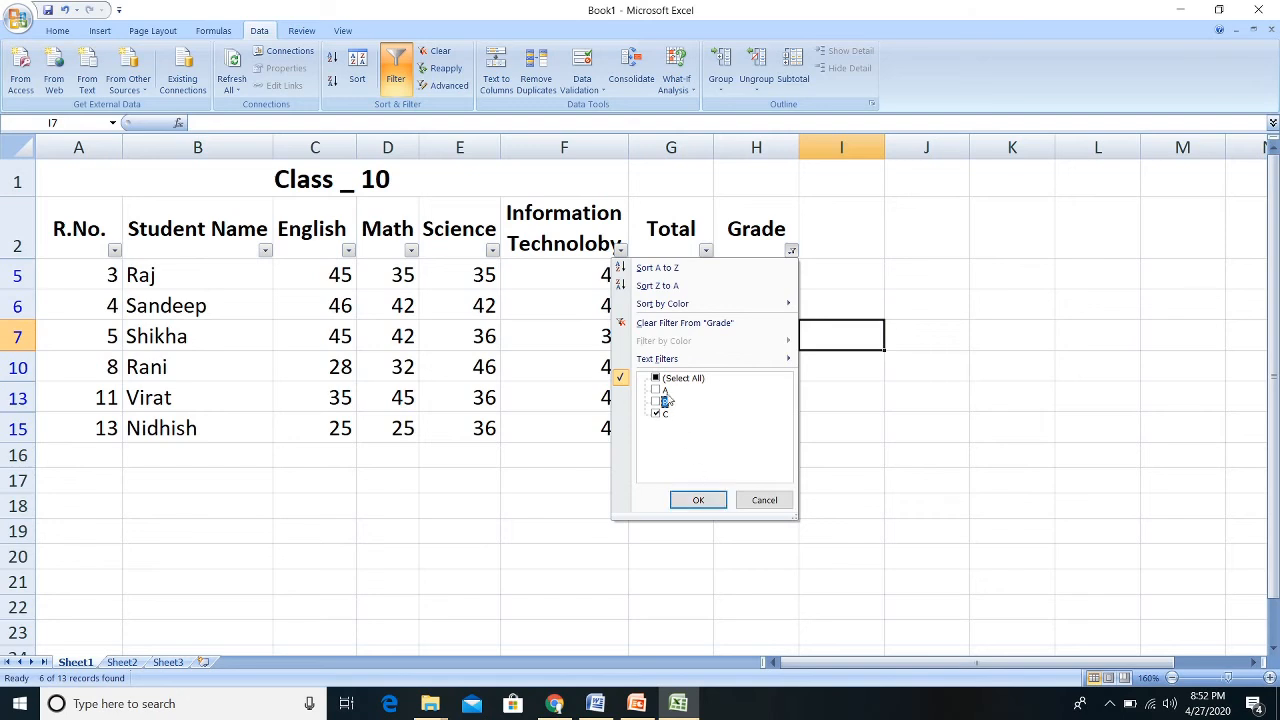
left_click(698, 500)
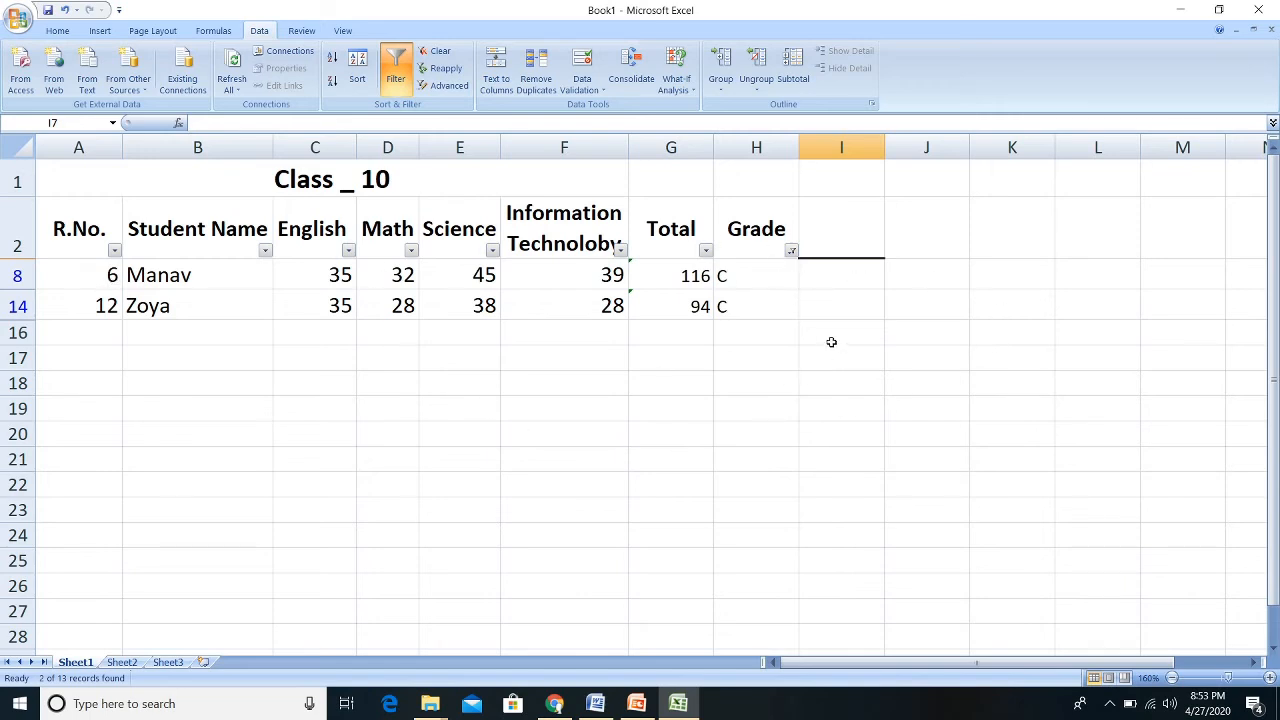
- Set the Grade filter to include grades A and B and exclude grade C
left_click(791, 251)
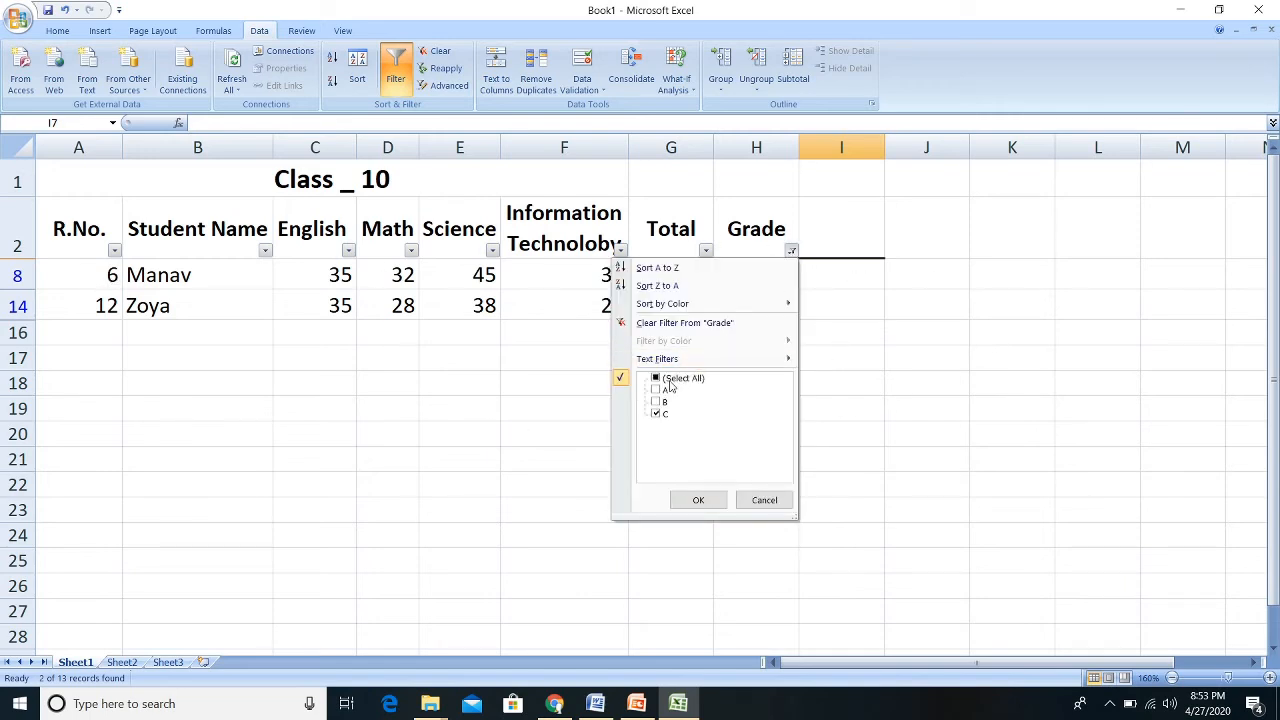
left_click(657, 378)
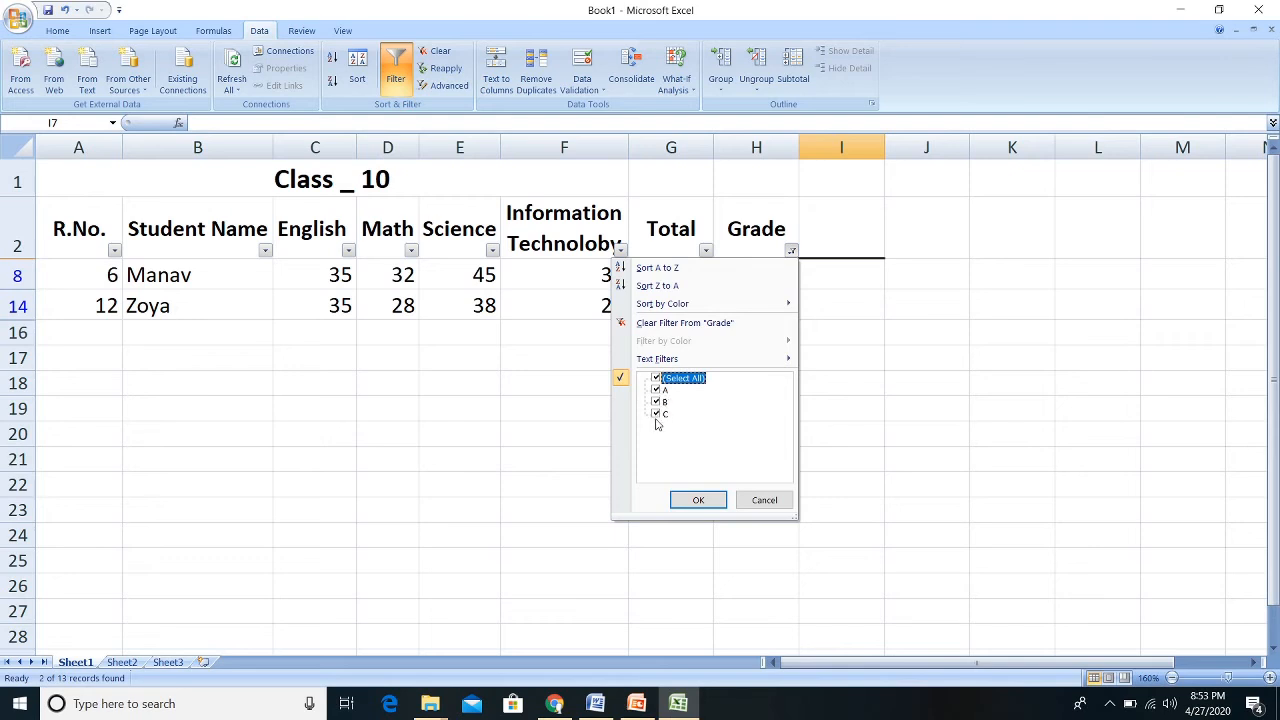
left_click(656, 413)
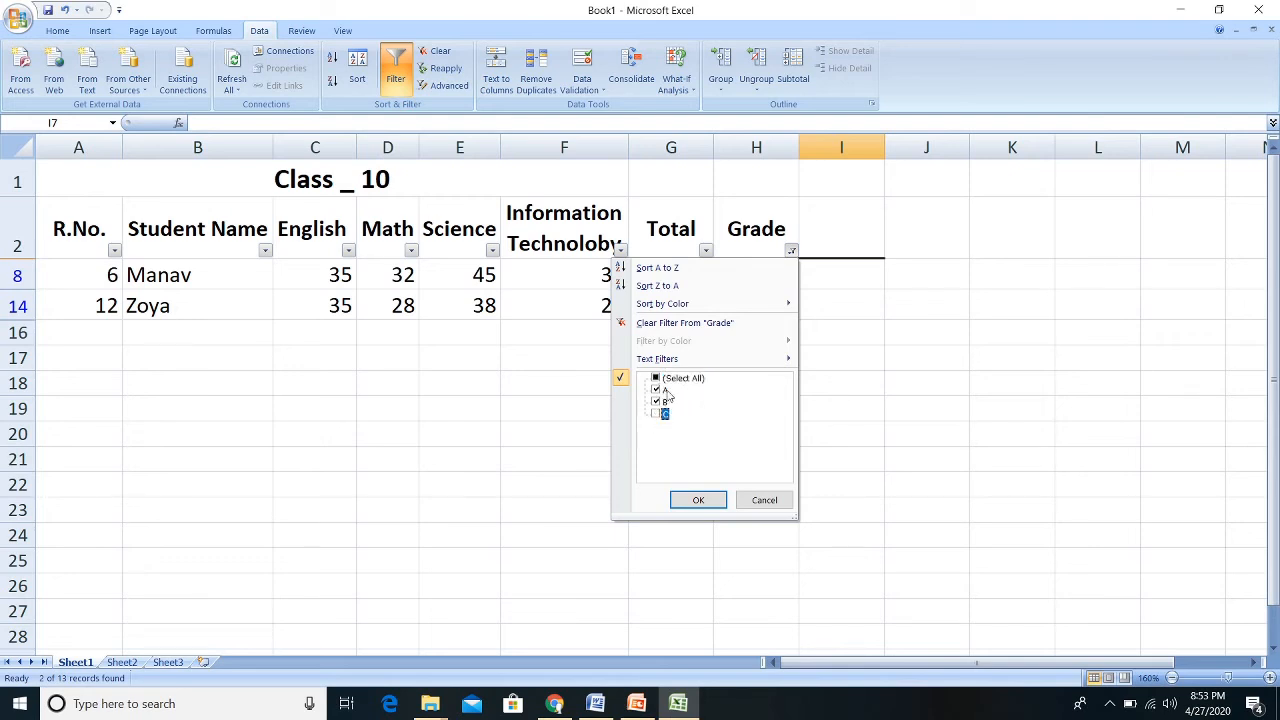
left_click(697, 501)
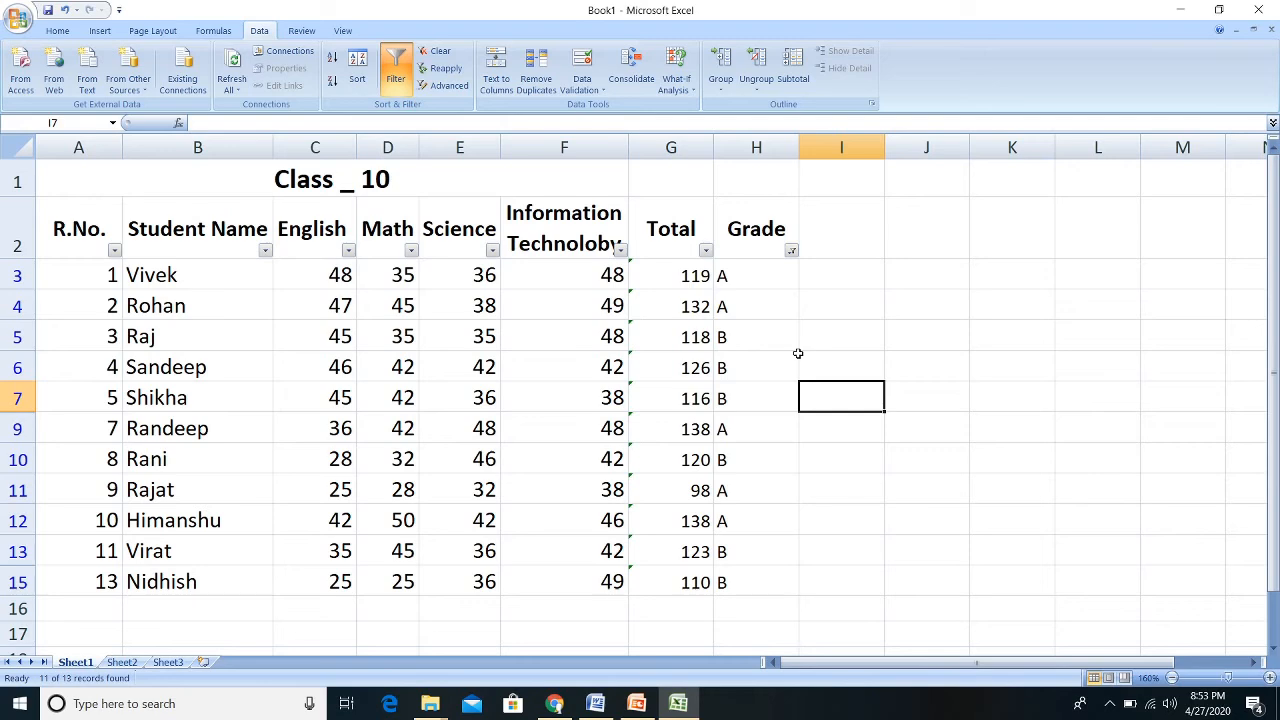
- Switch to the PowerPoint presentation and highlight the Filter heading and its definition on slide 4
left_click(636, 703)
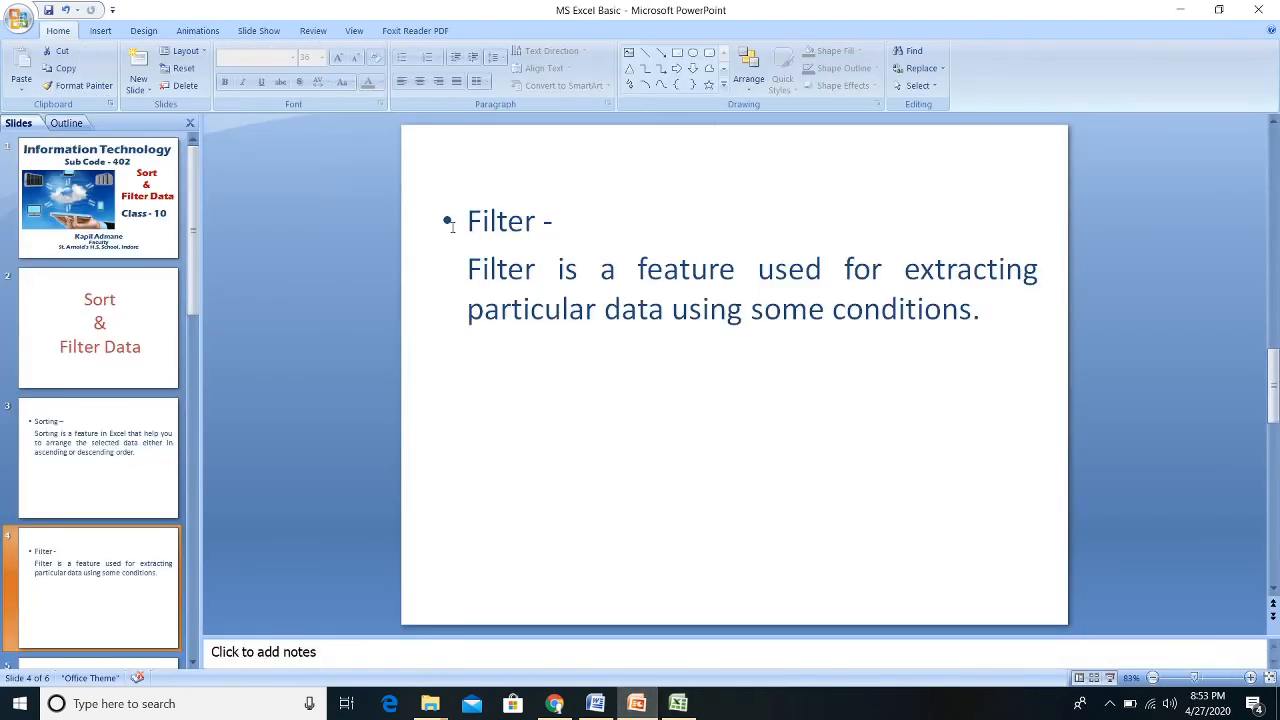
left_click_drag(467, 221, 836, 232)
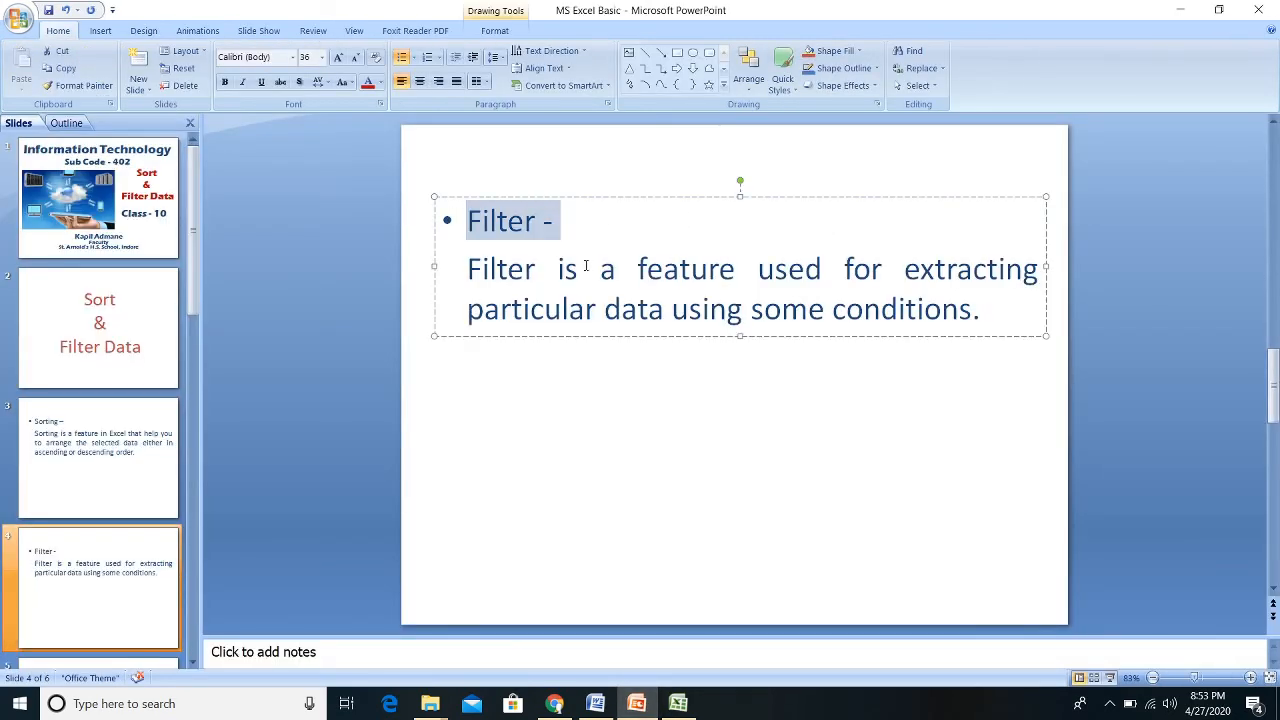
left_click_drag(441, 268, 1010, 297)
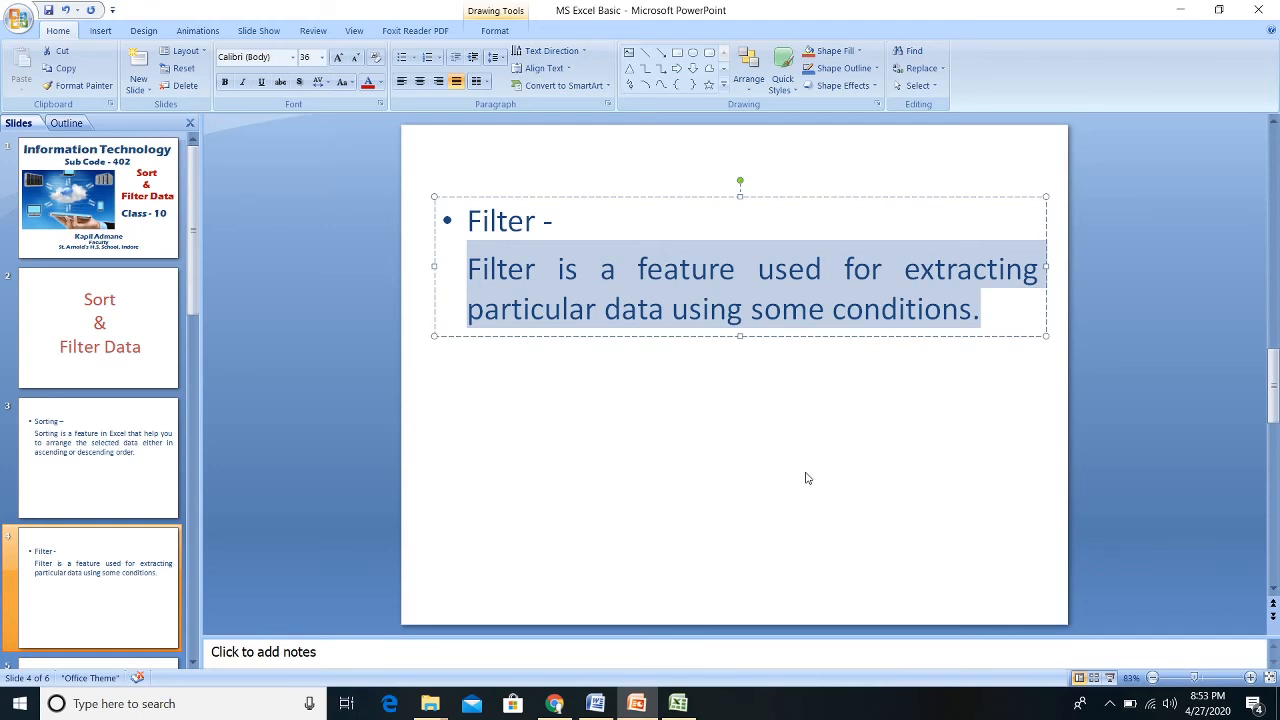
- Return to the Excel workbook and reset the Grade filter to include all grades
left_click(678, 703)
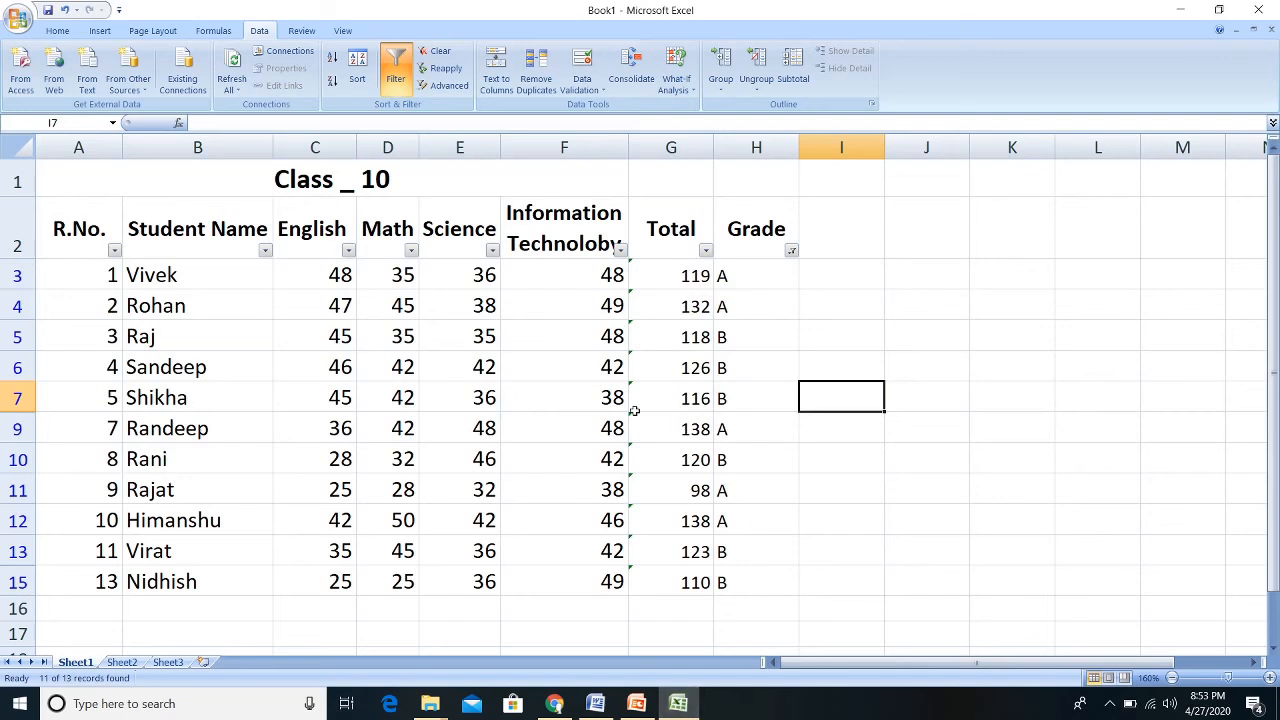
left_click(791, 251)
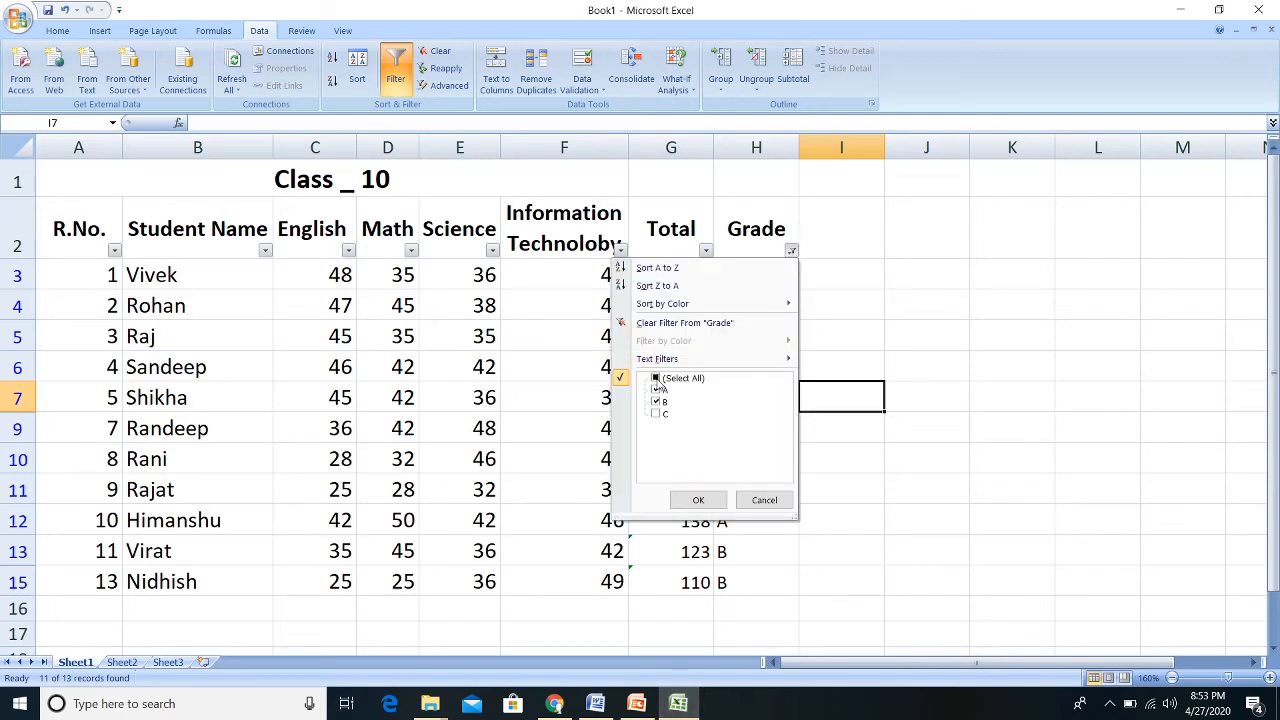
left_click(657, 378)
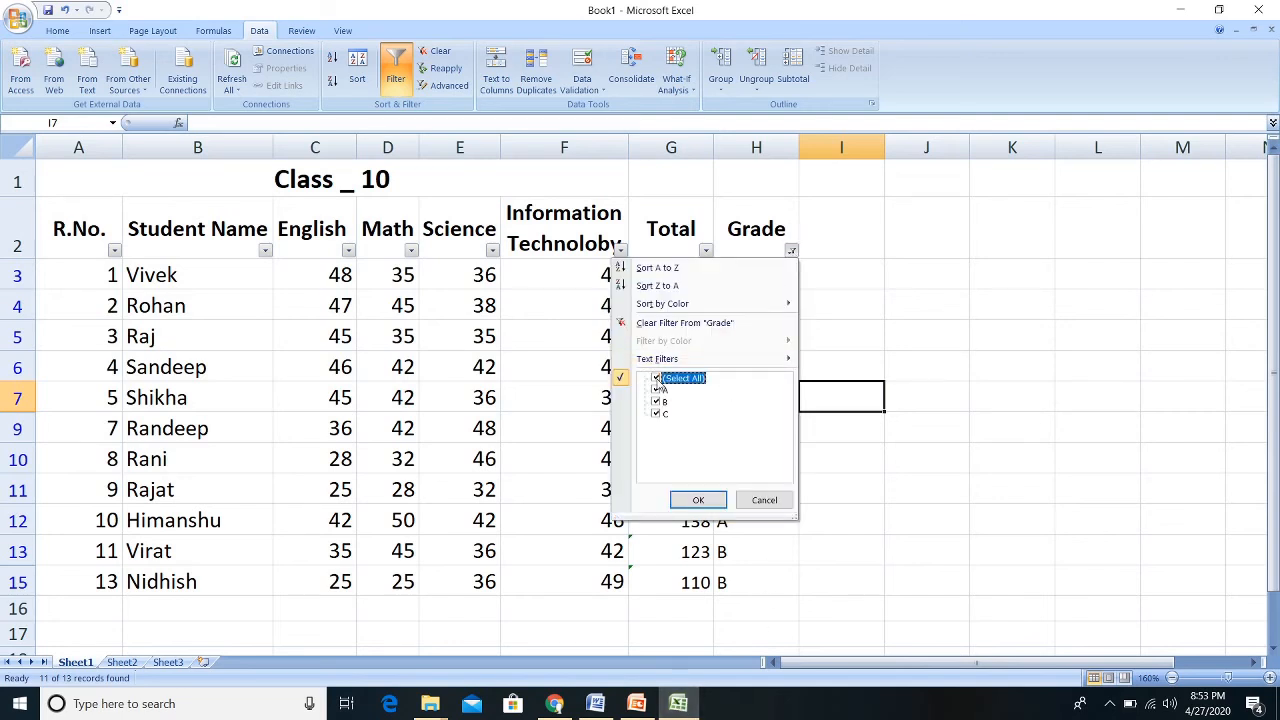
left_click(698, 500)
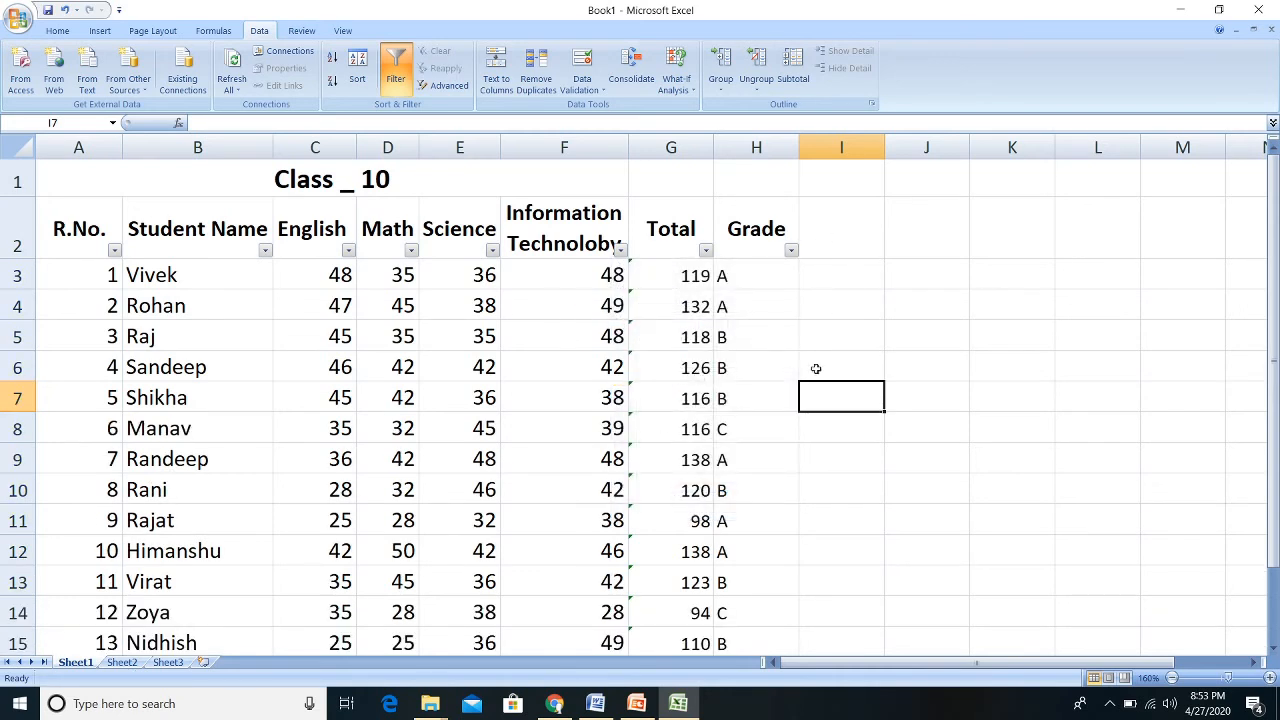
- Filter the English column to show only the marks 42, 45, 46, 47 and 48
left_click(349, 251)
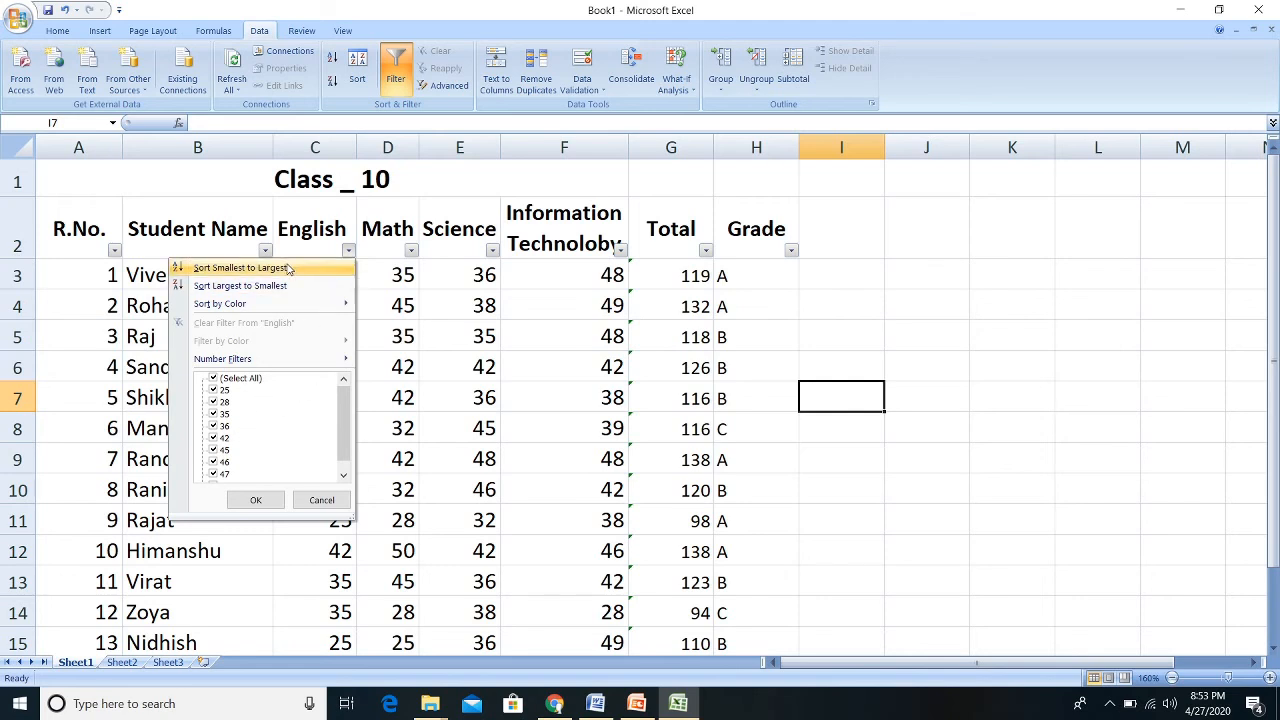
left_click(213, 379)
scroll(205, 456, "down", 1)
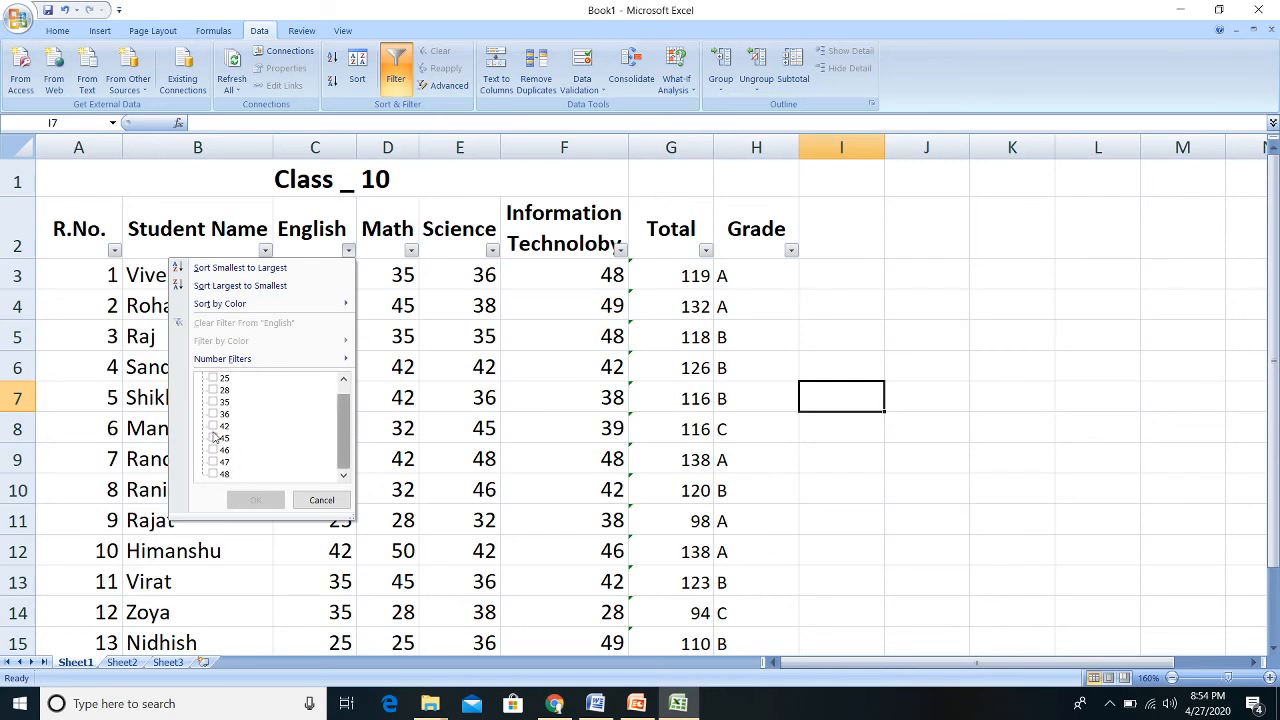
left_click(214, 427)
left_click(213, 438)
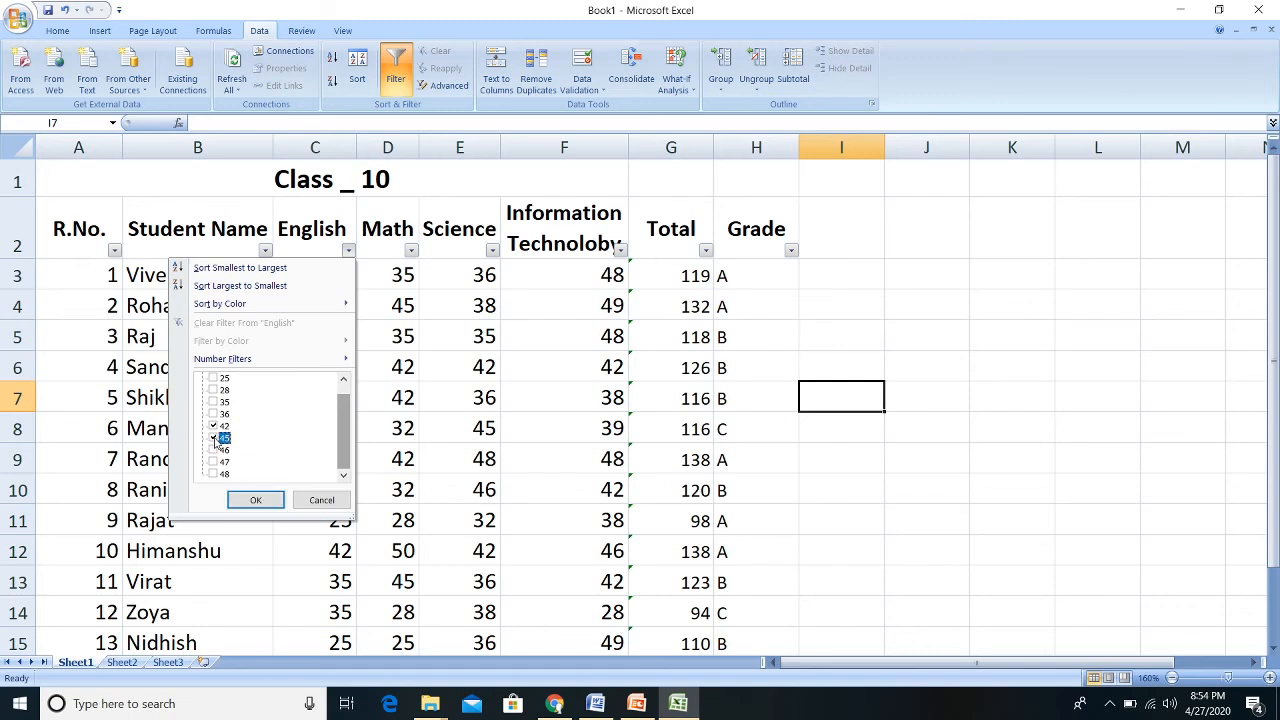
left_click(213, 451)
left_click(213, 462)
left_click(214, 474)
scroll(217, 429, "up", 1)
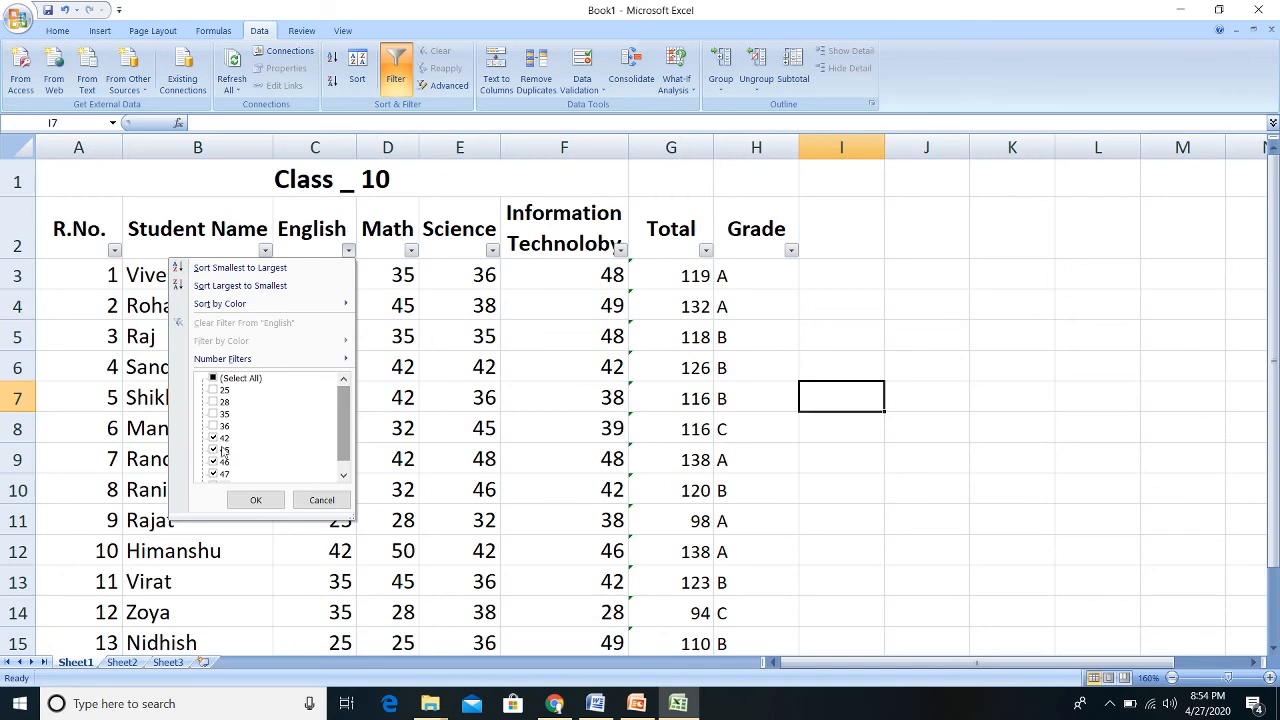
left_click(256, 500)
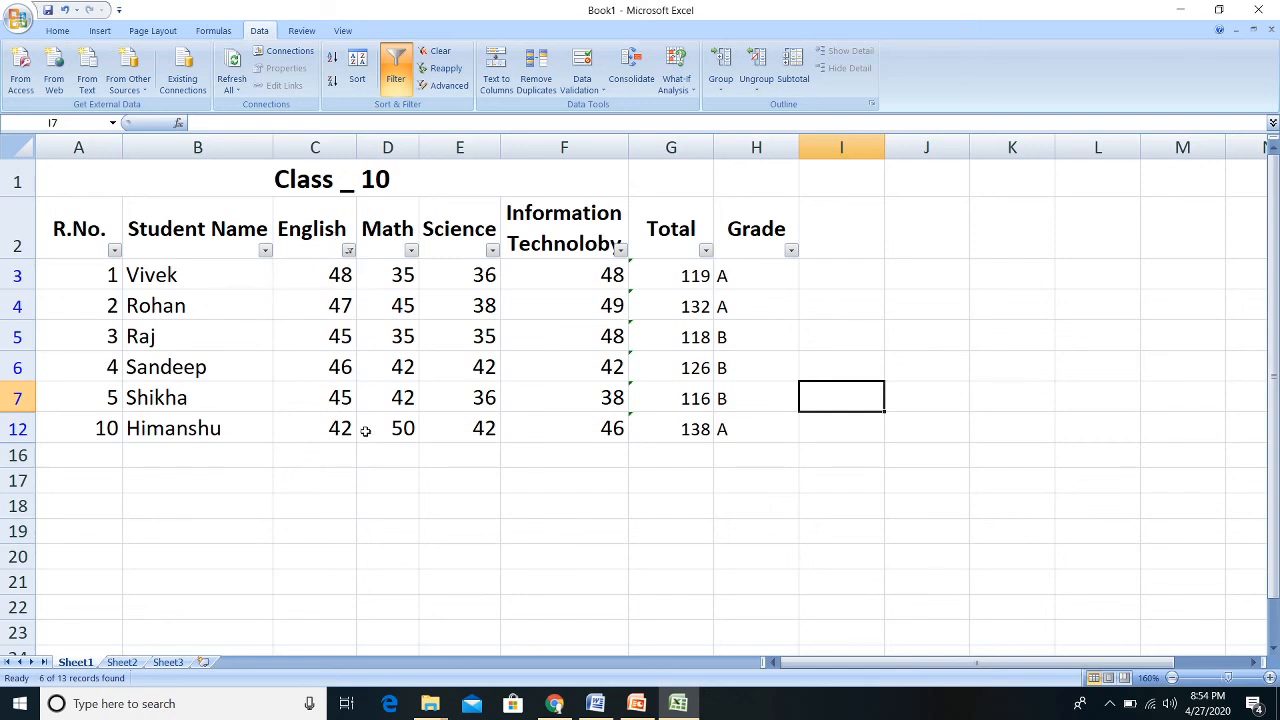
- Reset the English filter to include all marks
left_click(348, 251)
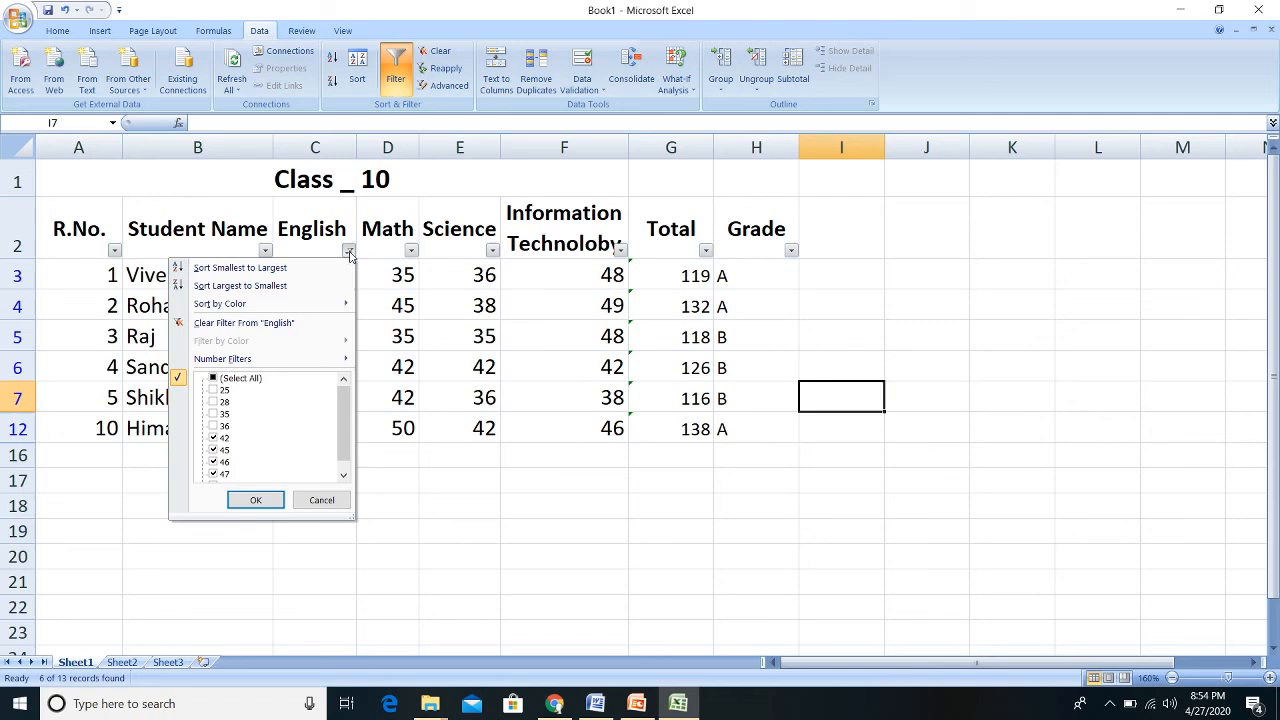
left_click(213, 379)
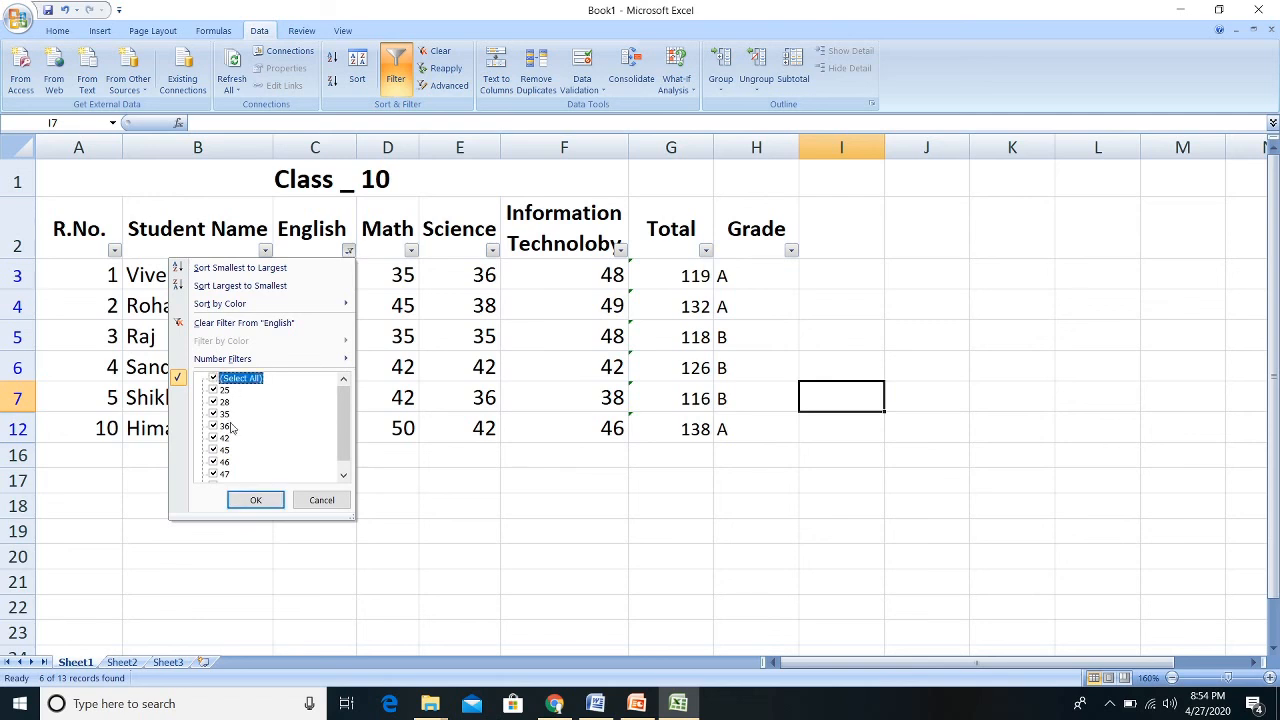
left_click(256, 500)
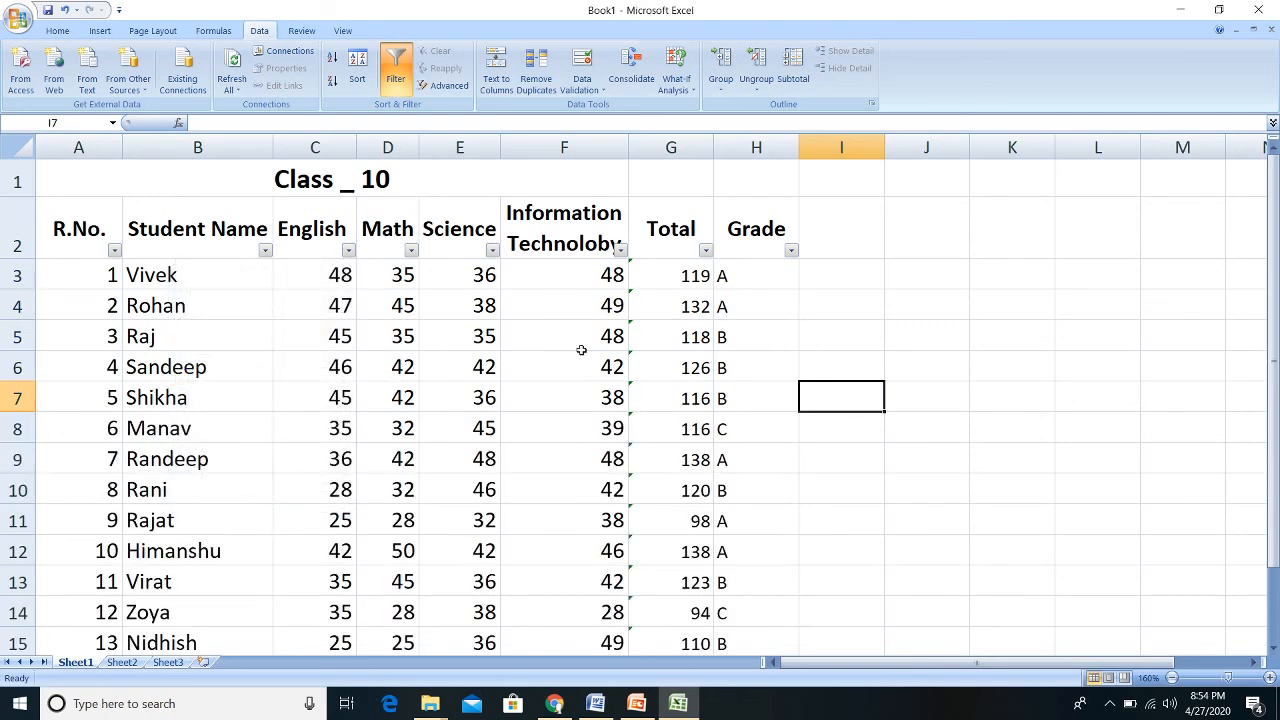
left_click(705, 251)
left_click(818, 463)
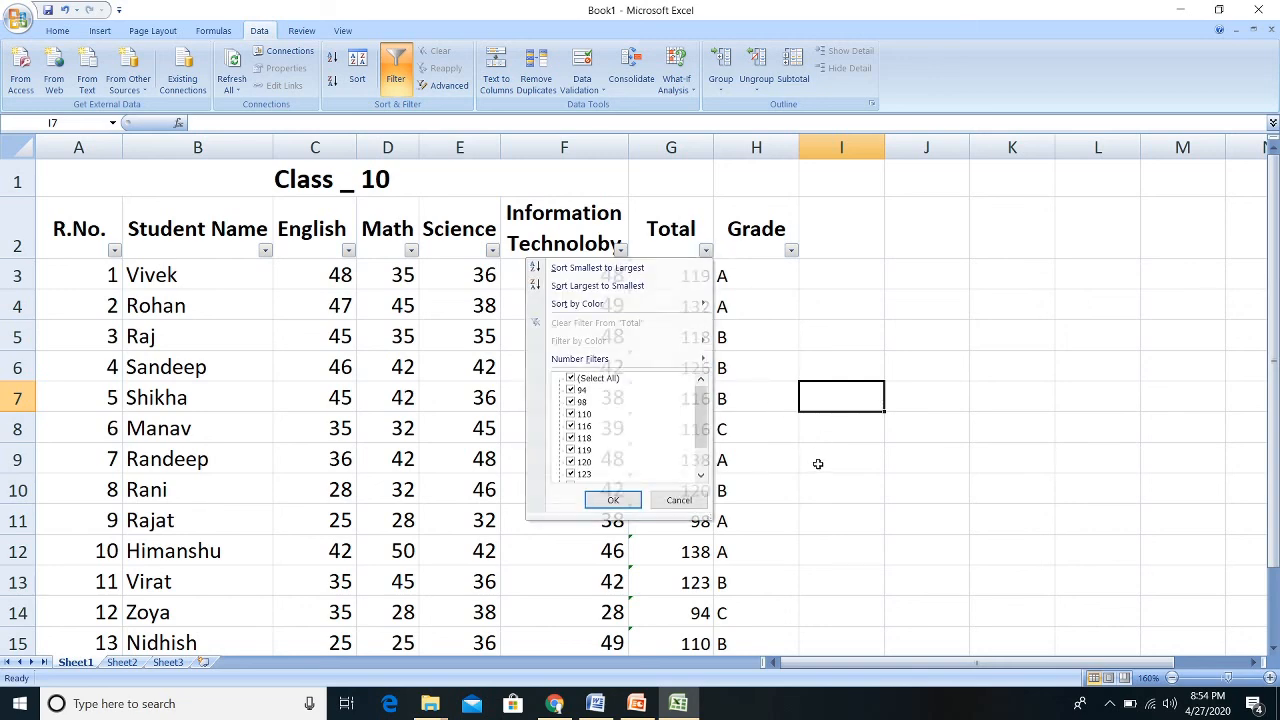
scroll(689, 366, "down", 2)
scroll(689, 437, "up", 2)
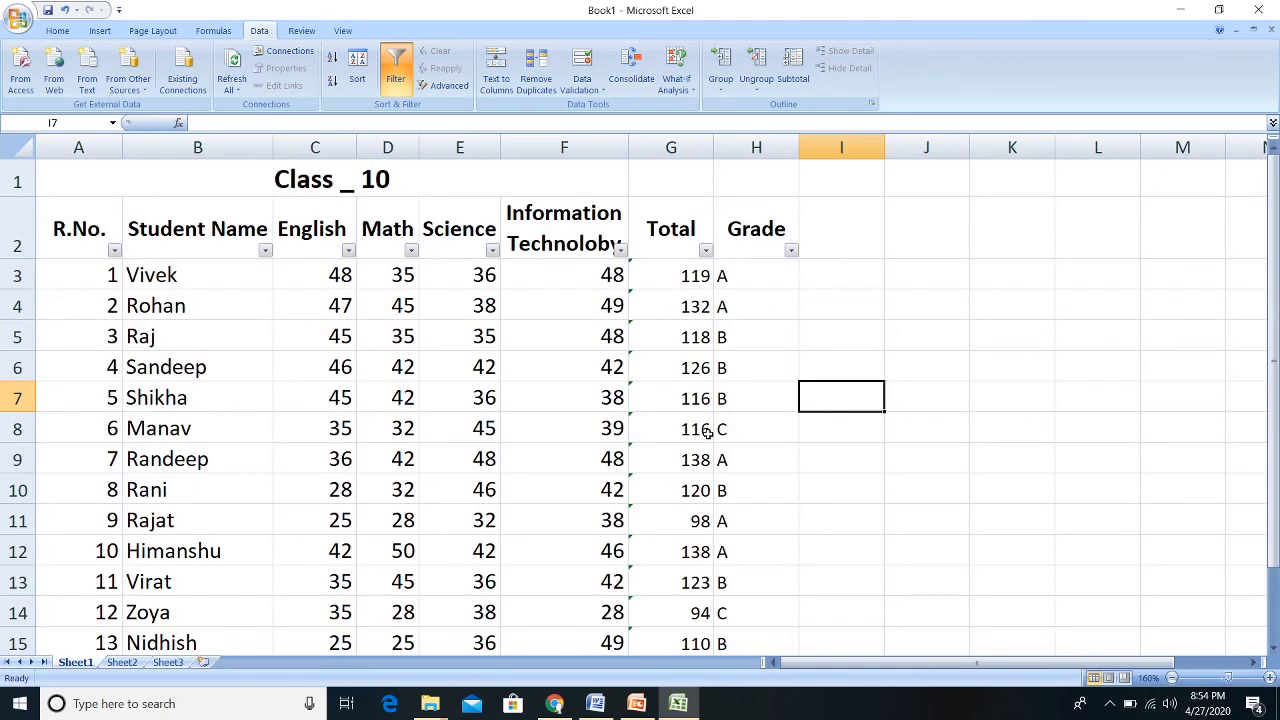
scroll(707, 432, "down", 1)
scroll(730, 342, "up", 1)
- Filter the Total column to show only the totals 94 and 98
left_click(706, 252)
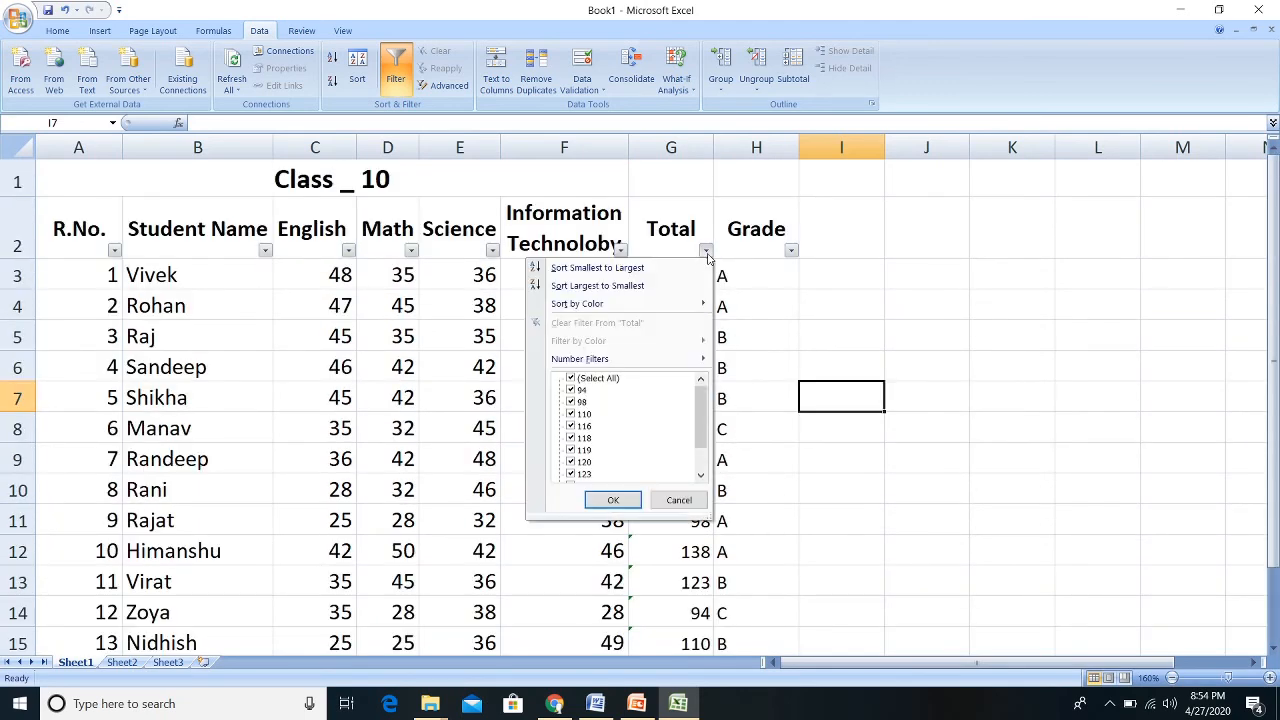
left_click(584, 379)
scroll(597, 460, "down", 1)
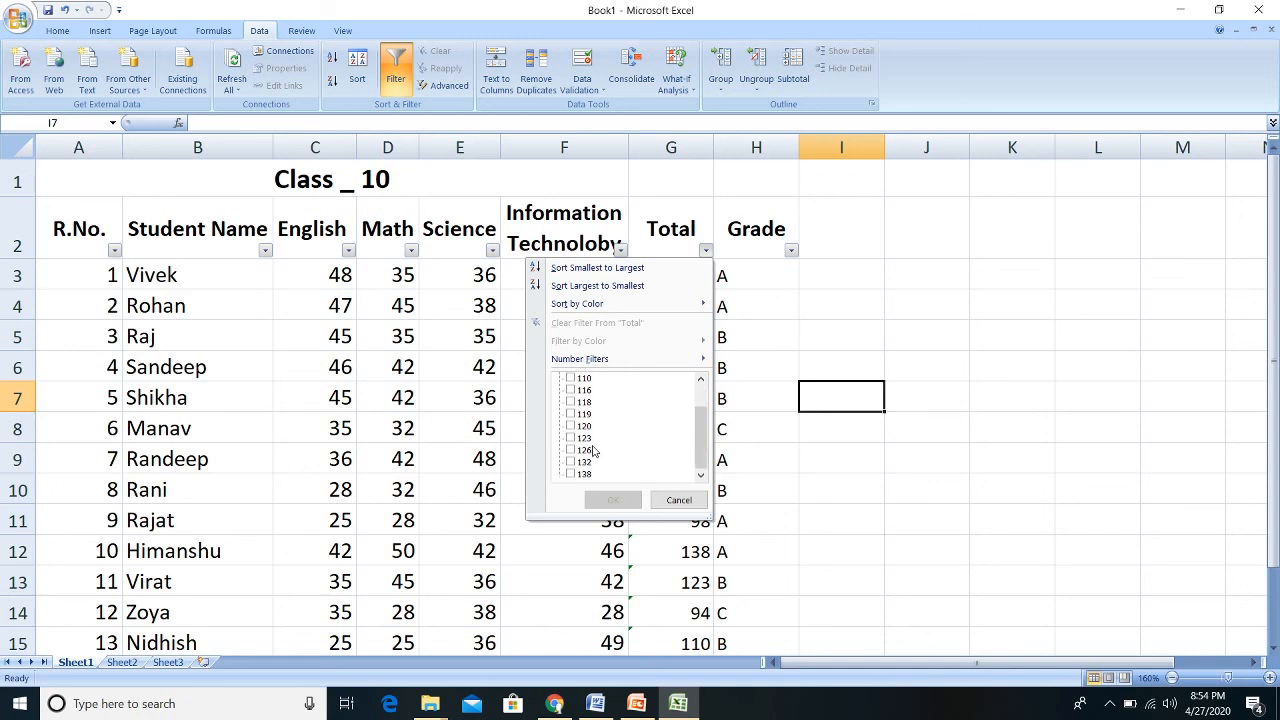
scroll(595, 455, "up", 1)
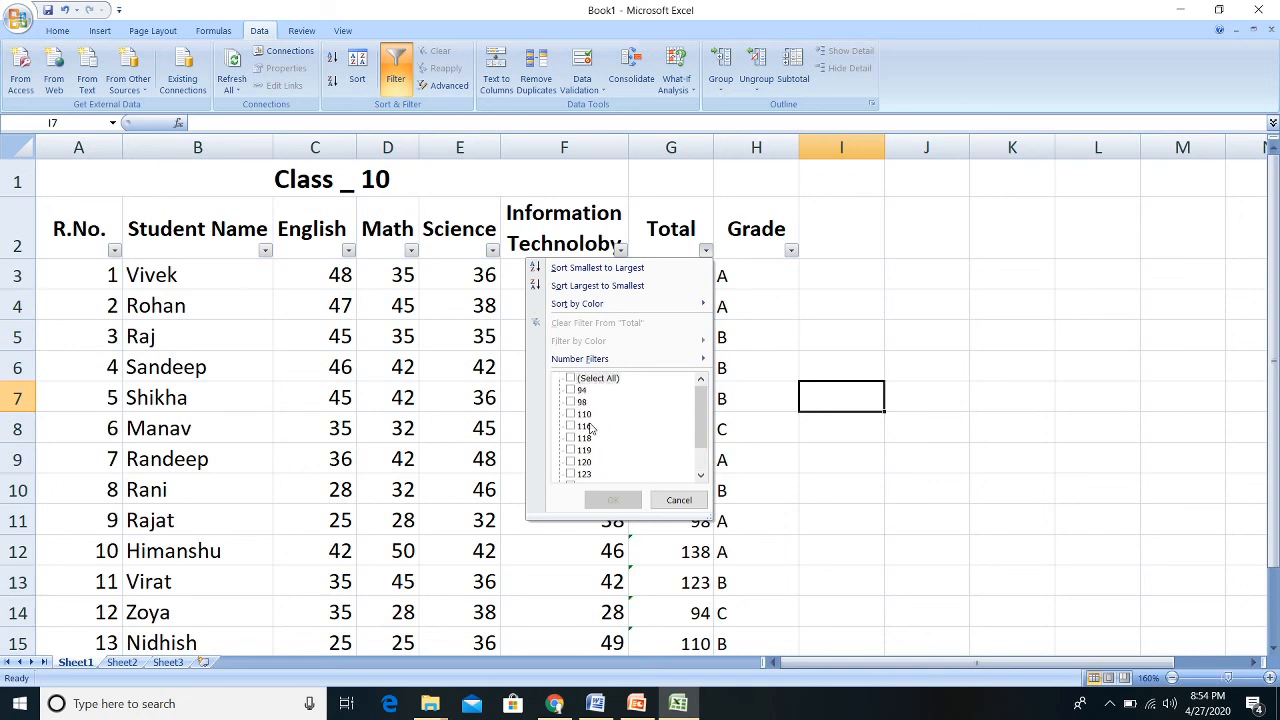
mouse_move(702, 418)
left_mouse_down()
mouse_move(685, 462)
mouse_move(695, 414)
left_mouse_up()
left_click(571, 401)
left_click(571, 389)
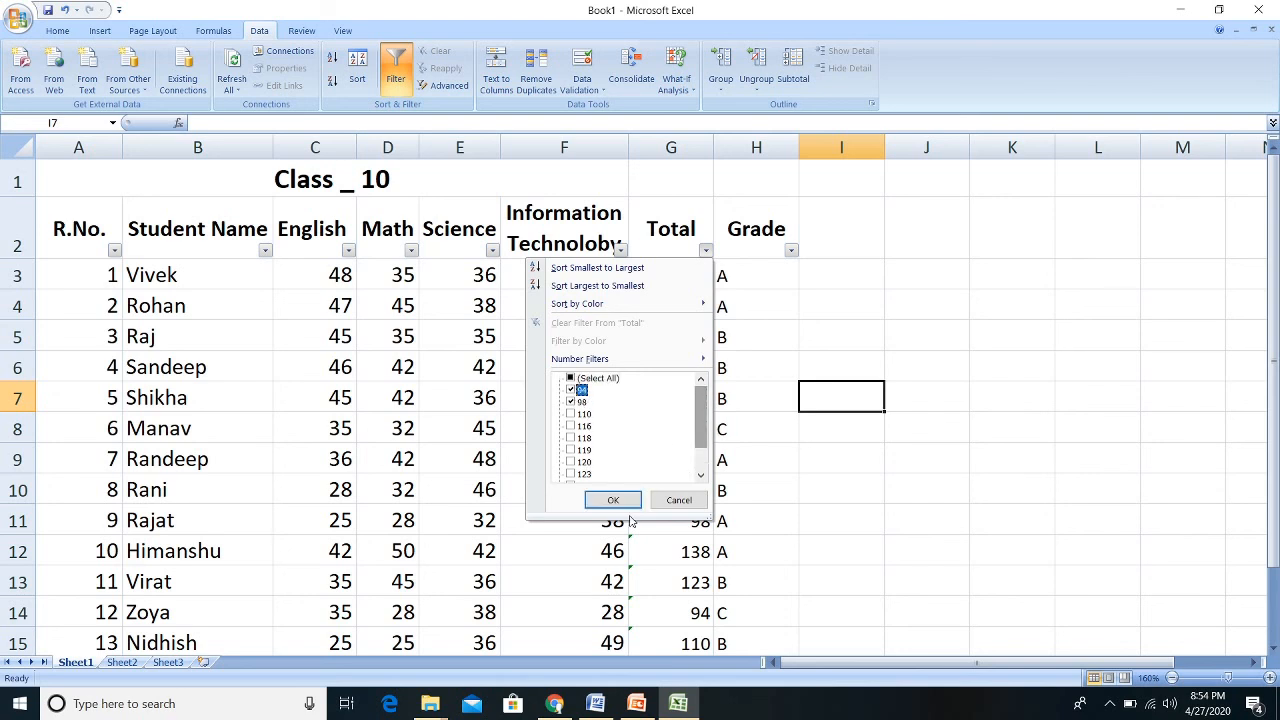
left_click(614, 501)
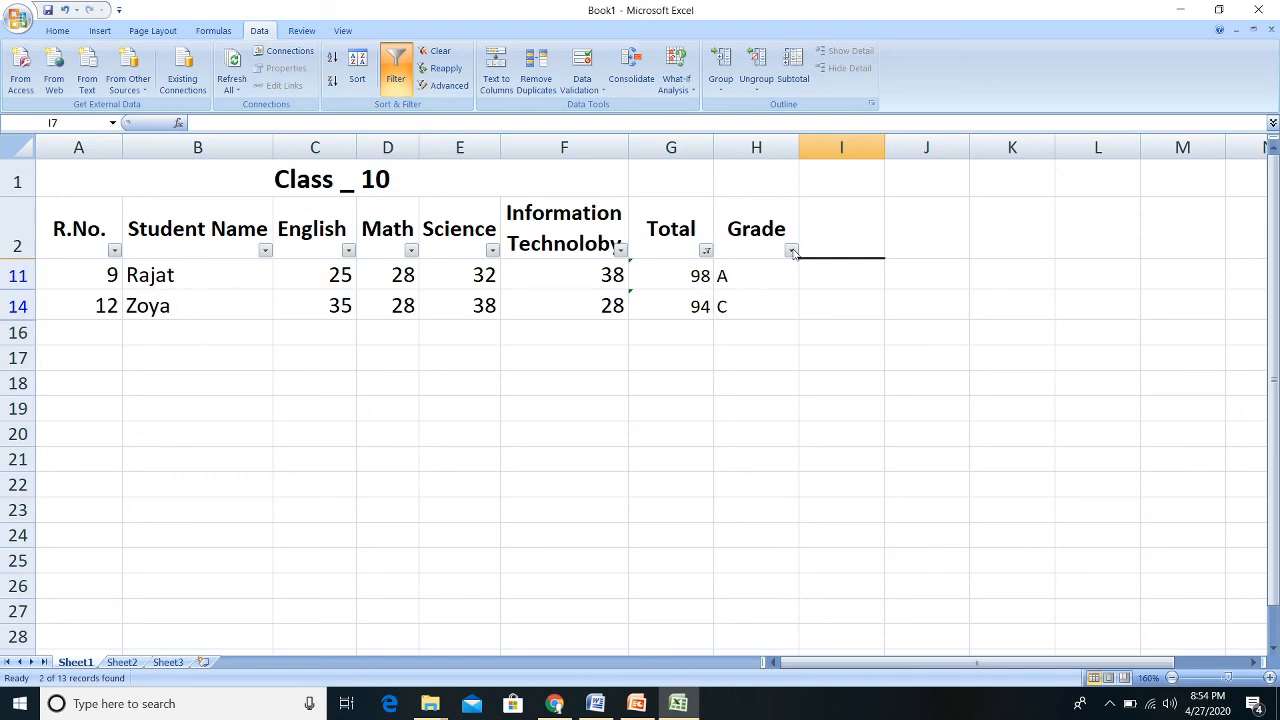
- Reset the Total filter to include all totals
left_click(706, 251)
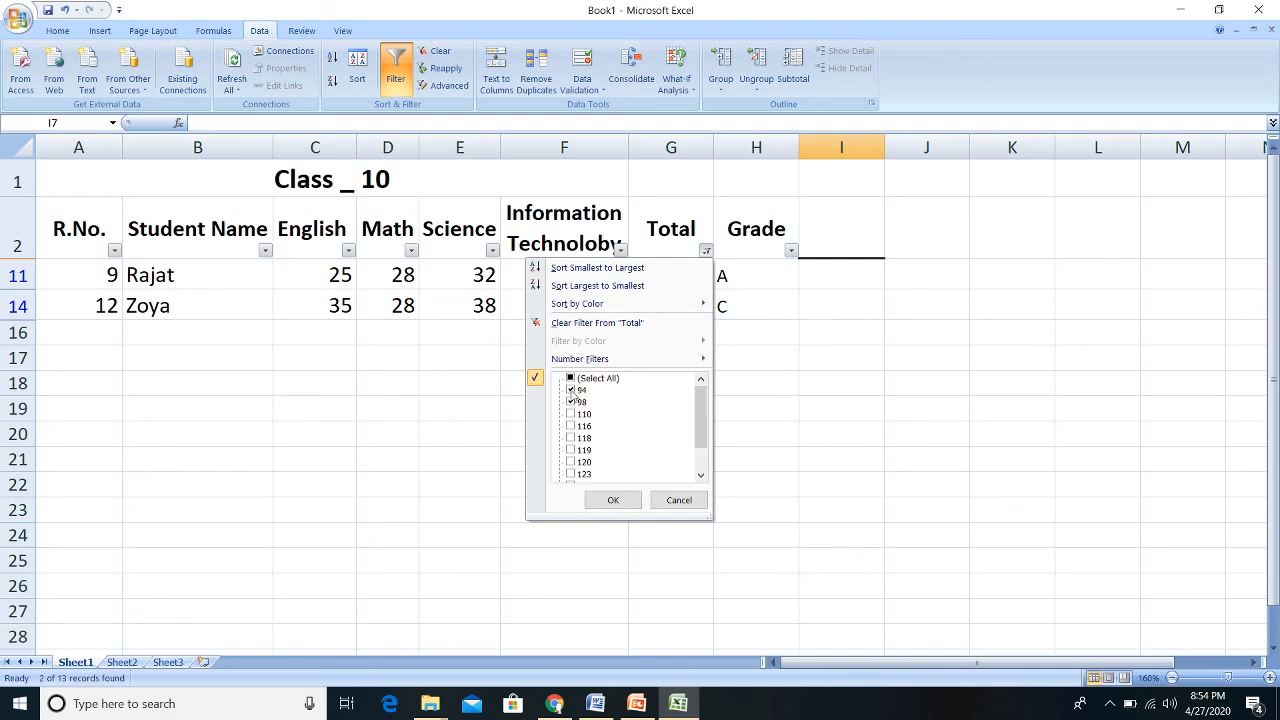
left_click(577, 380)
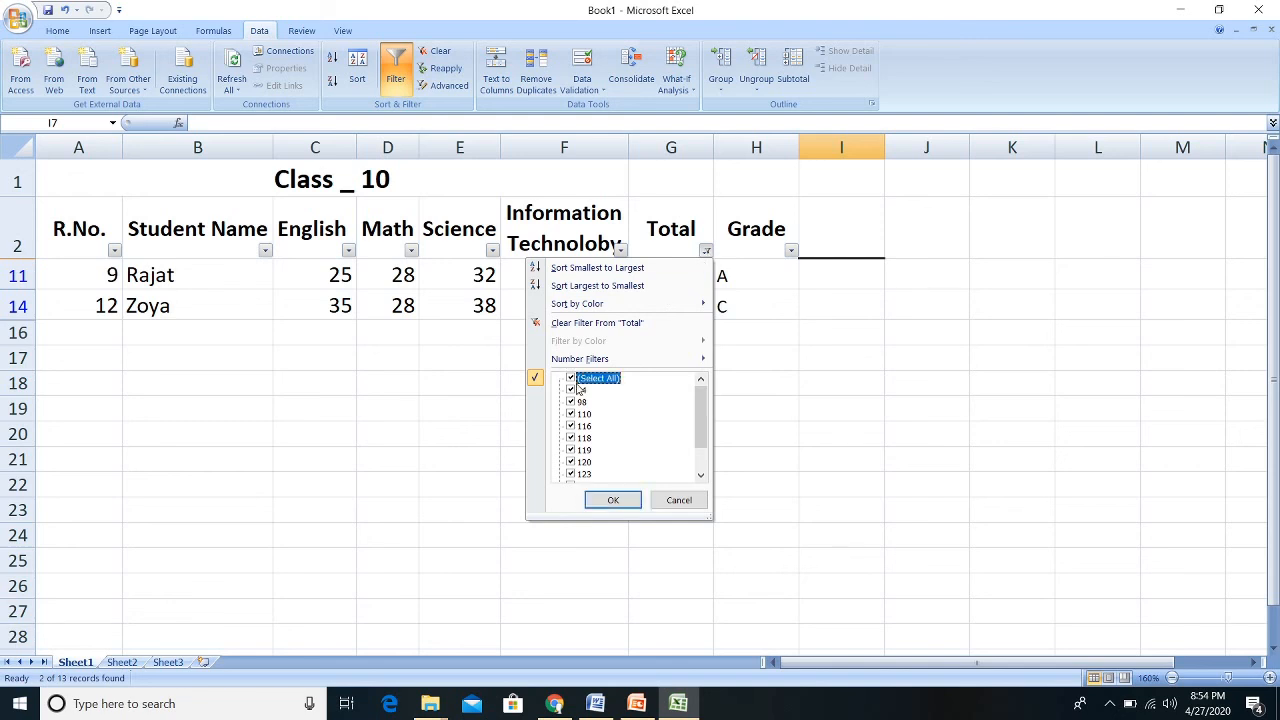
left_click(613, 500)
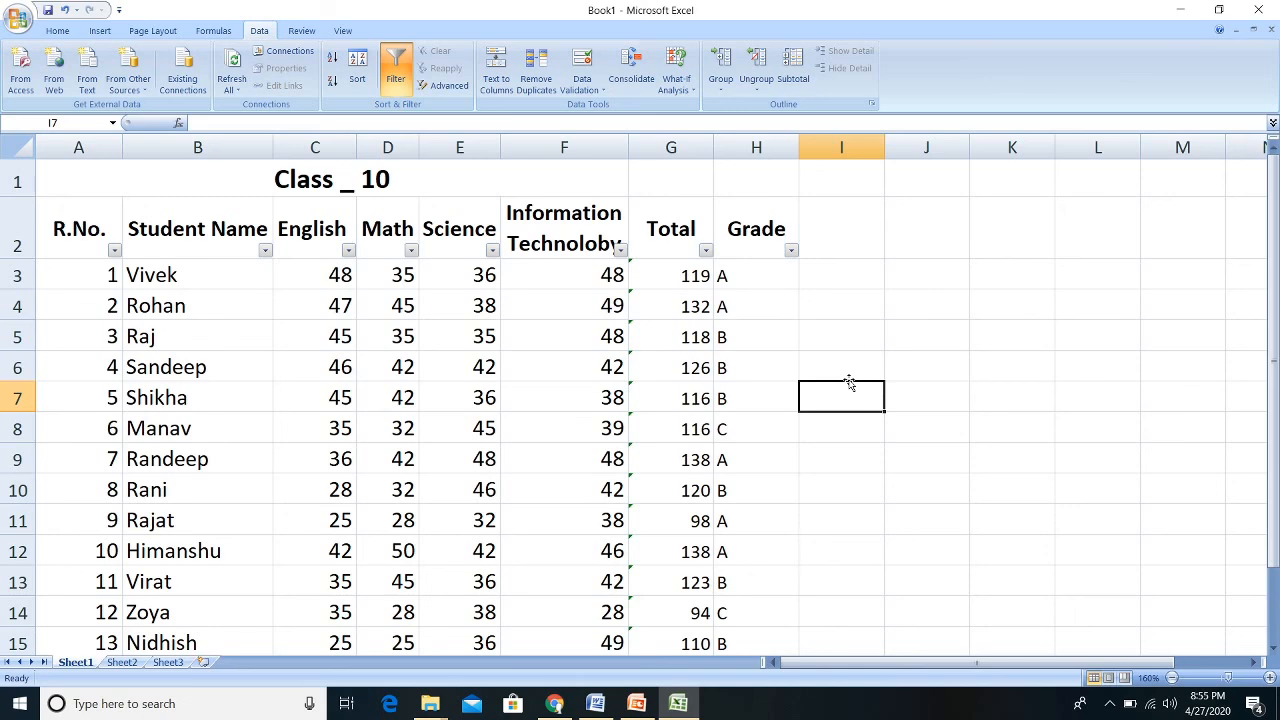
- Switch to the PowerPoint presentation, start the slide show from the title slide and advance through Sorting to the Filter definition
left_click(636, 703)
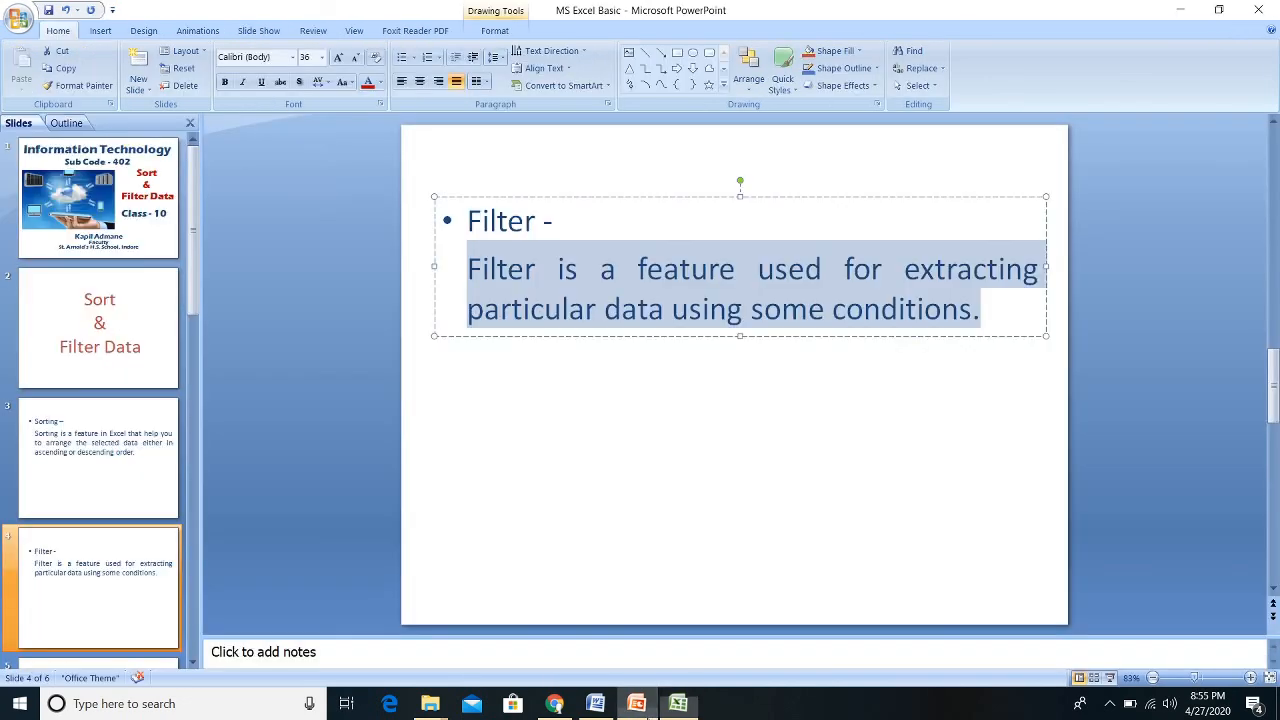
left_click(158, 218)
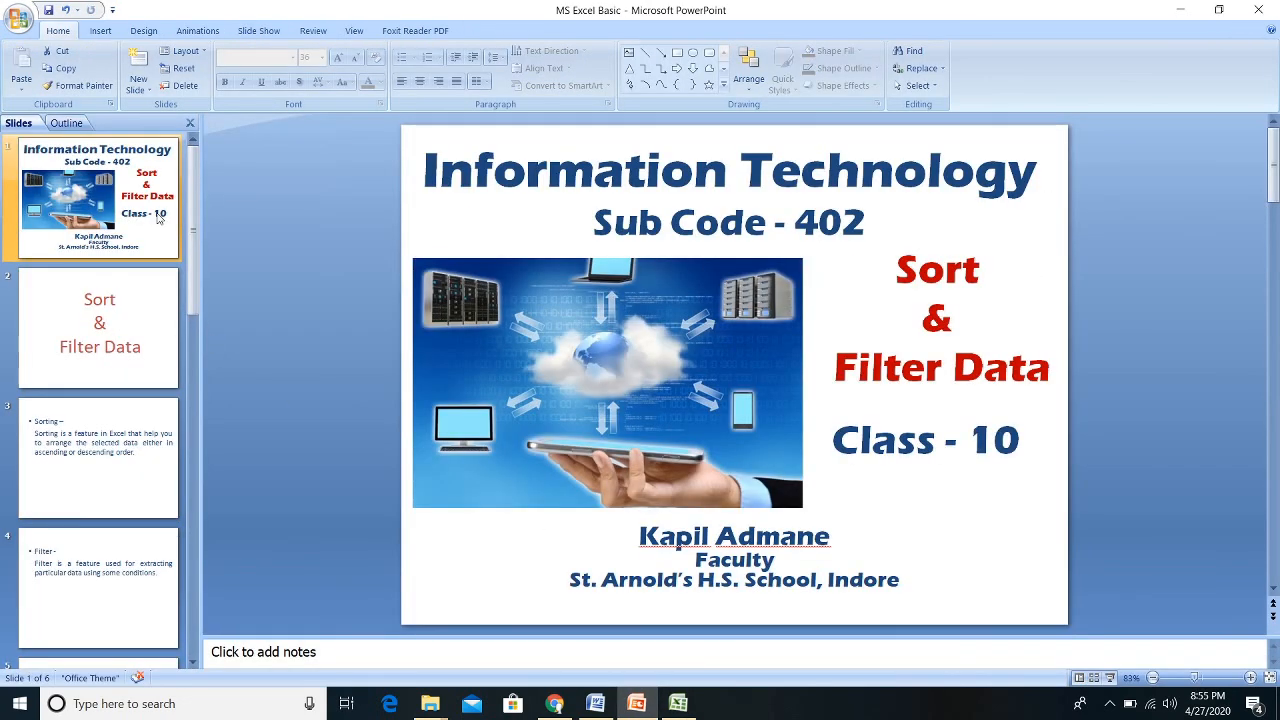
key("F5")
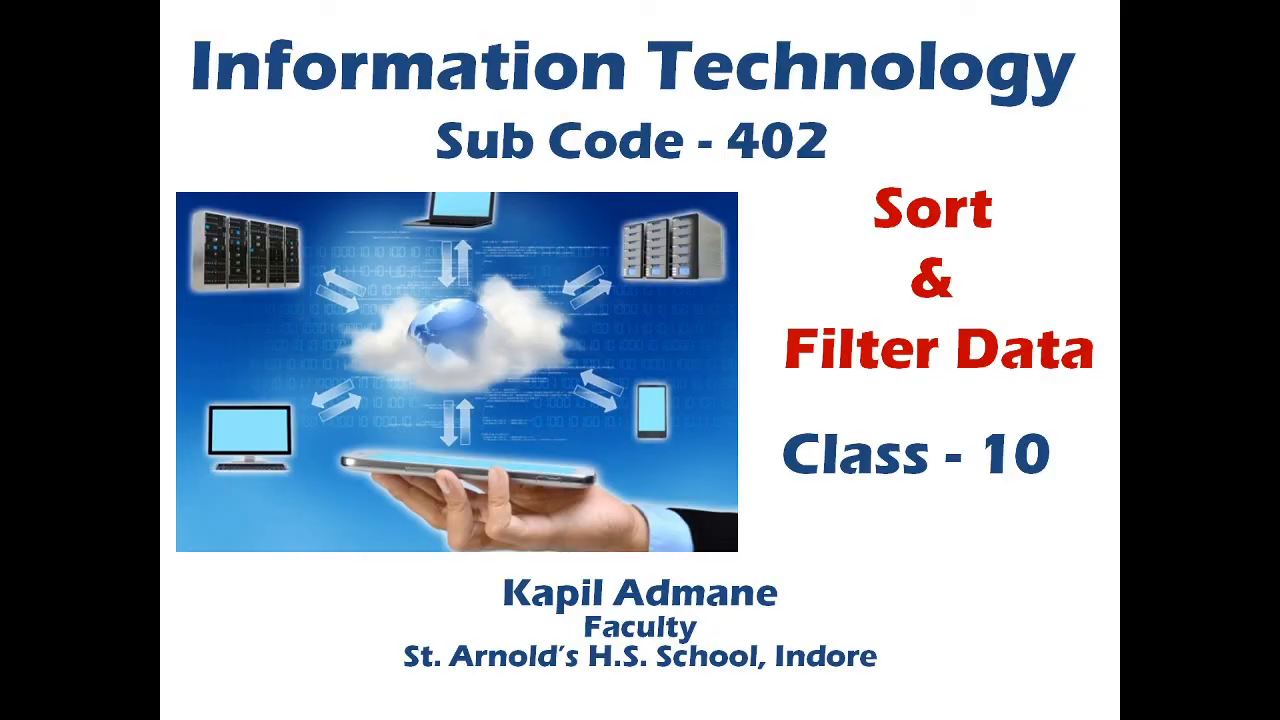
key("Right")
key("Right")
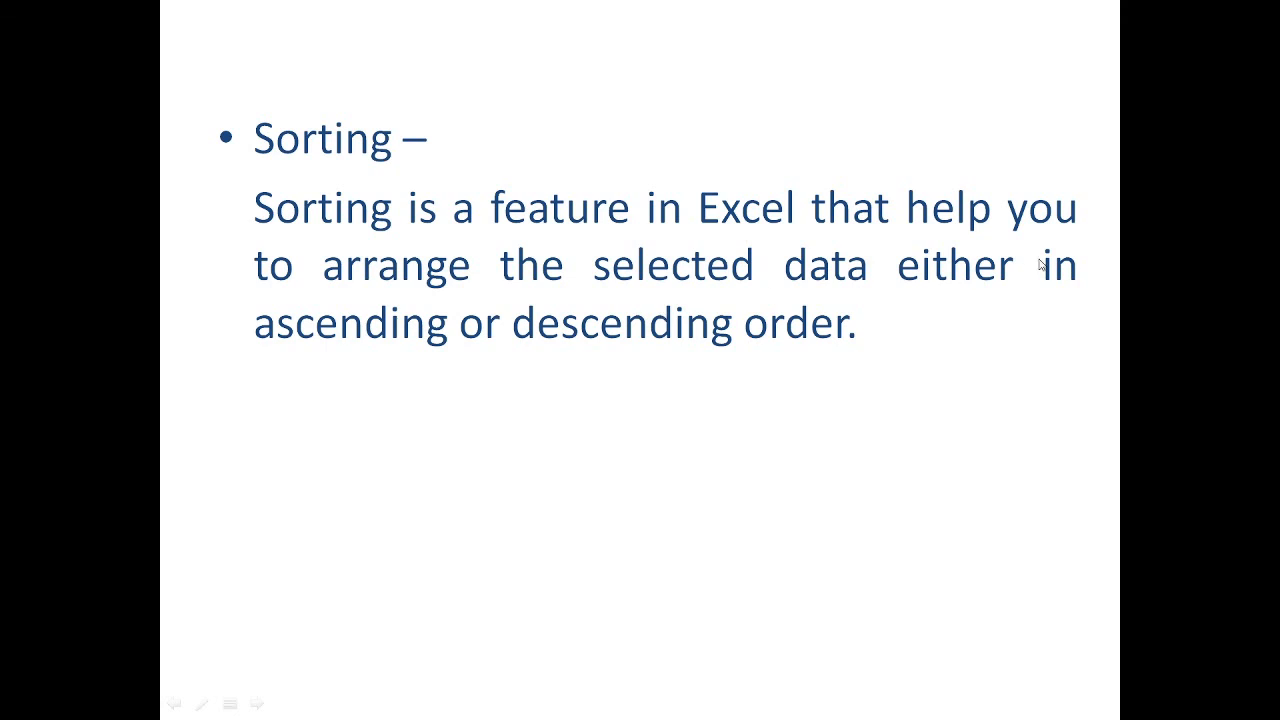
left_click(800, 352)
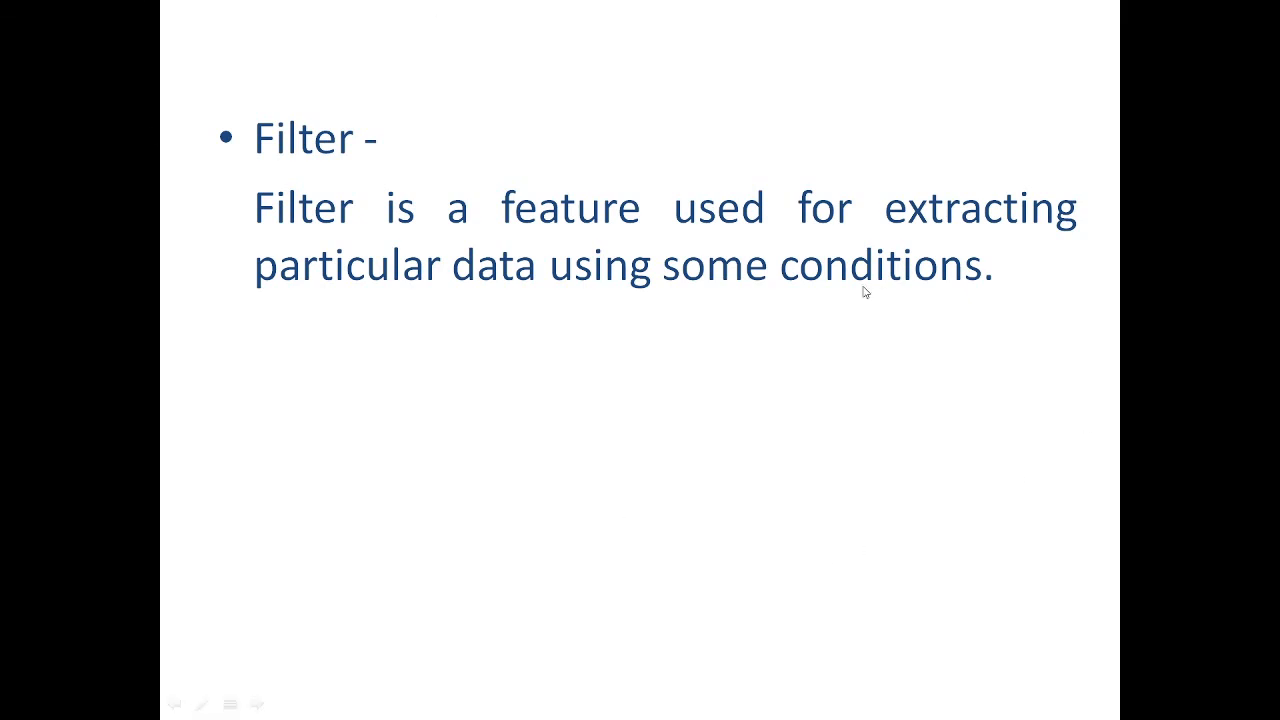